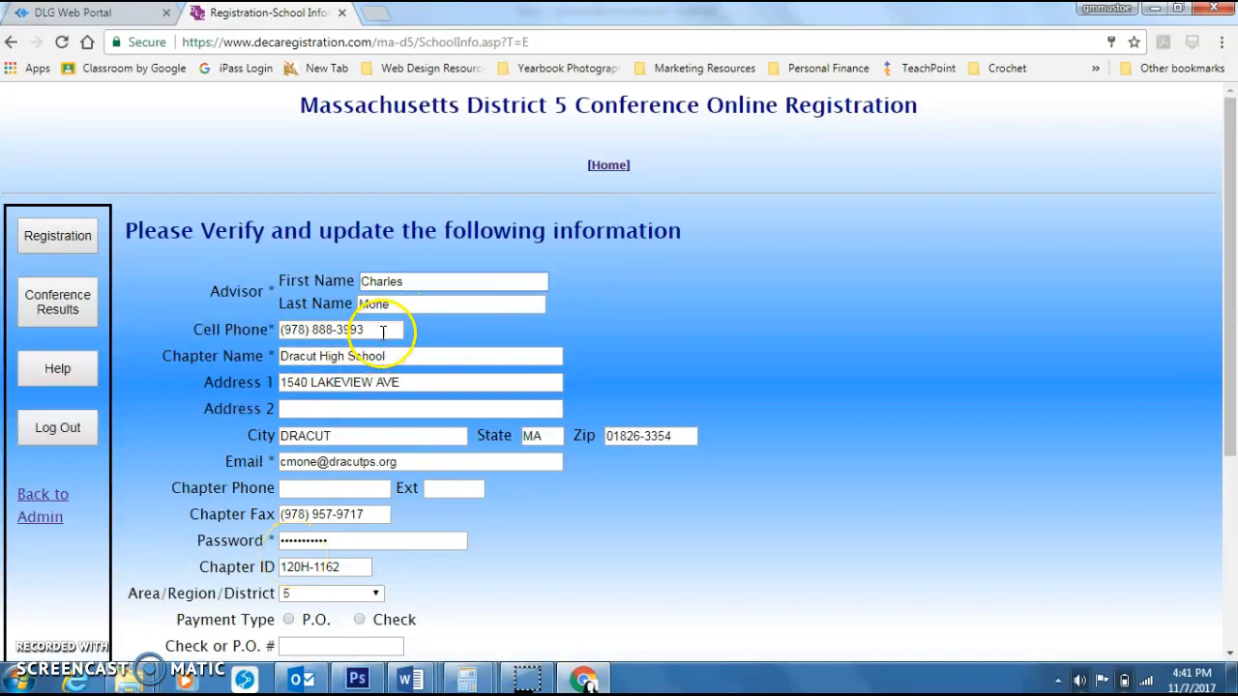
Step: Review the chapter information fields, including cell phone and password, and save the chapter information
{"action": "left_click_drag", "start_coordinate": [383, 331], "coordinate": [188, 384]}
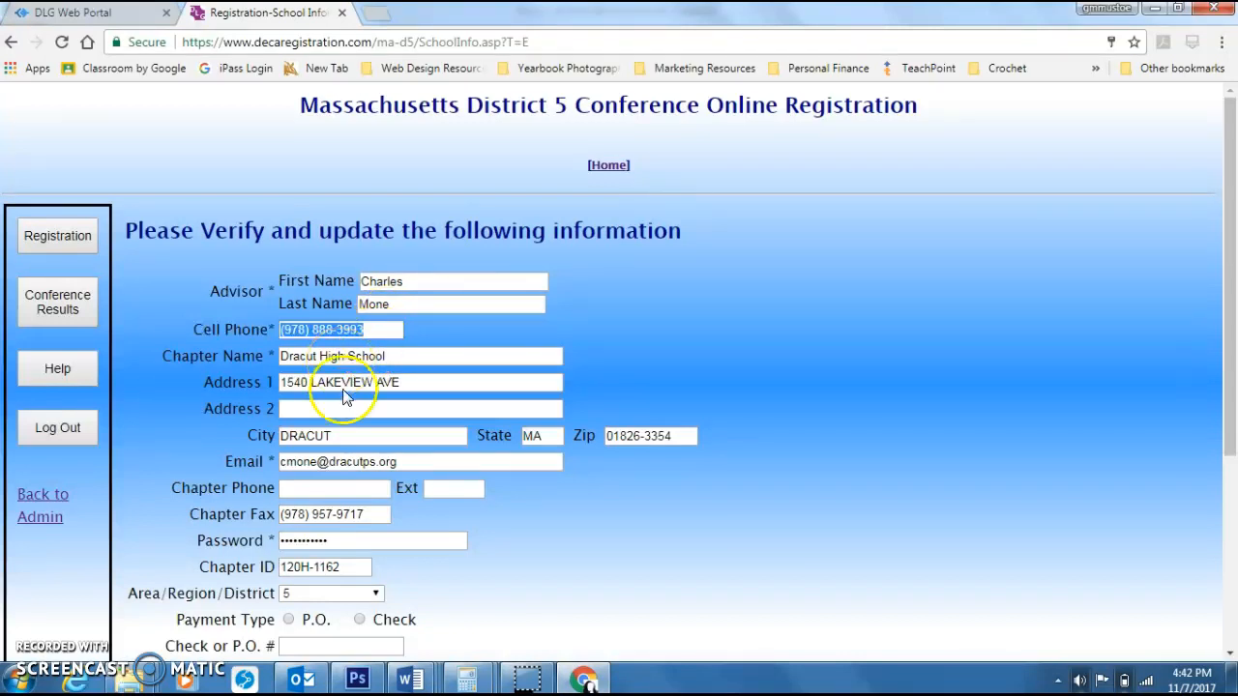
{"action": "scroll", "coordinate": [870, 277], "scroll_direction": "down", "scroll_amount": 2}
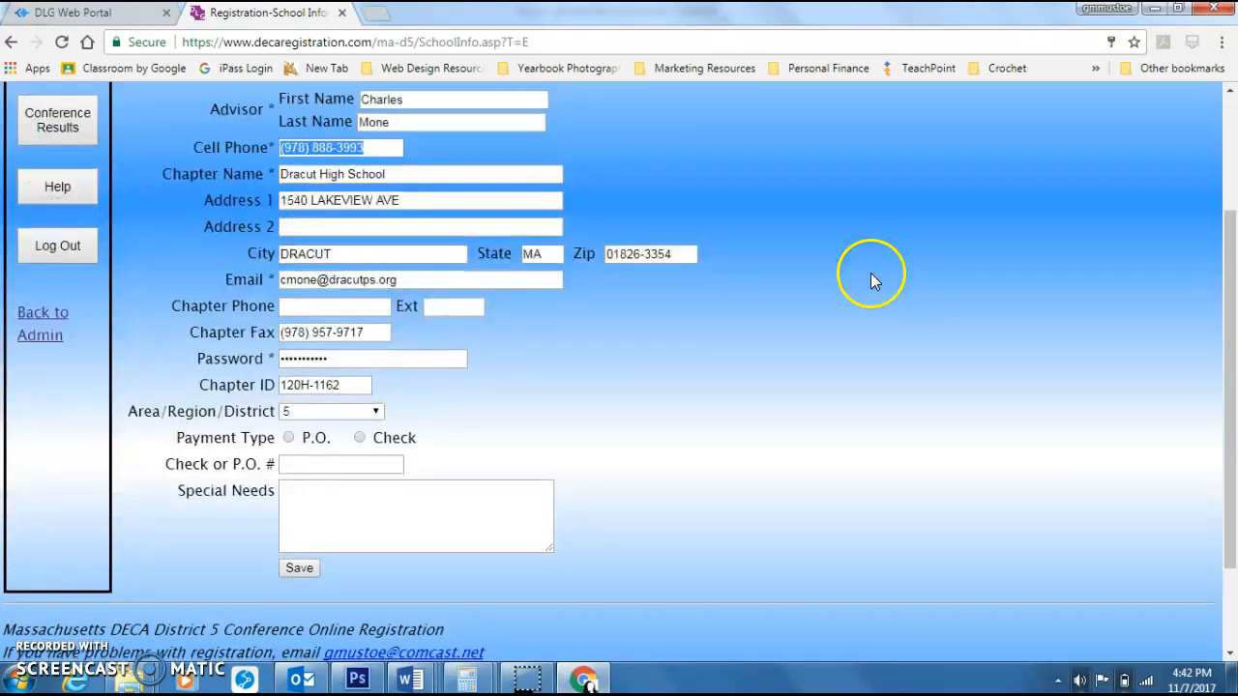
{"action": "left_click_drag", "start_coordinate": [354, 362], "coordinate": [135, 382]}
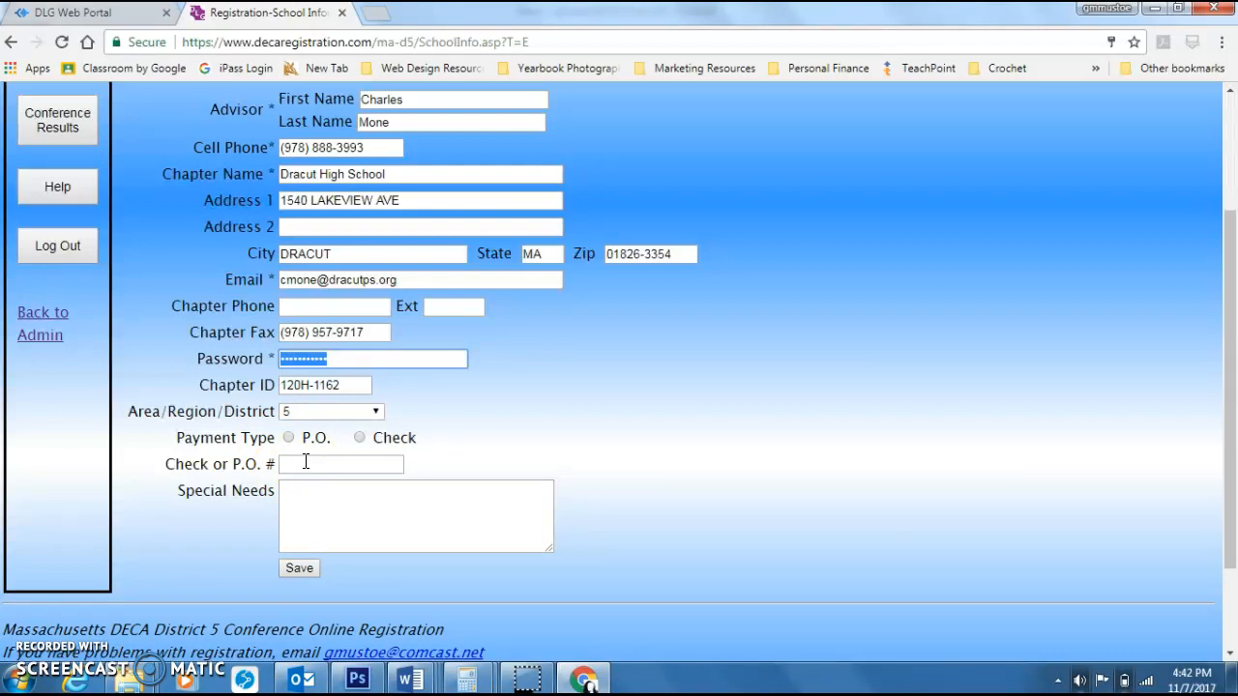
{"action": "left_click", "coordinate": [314, 504]}
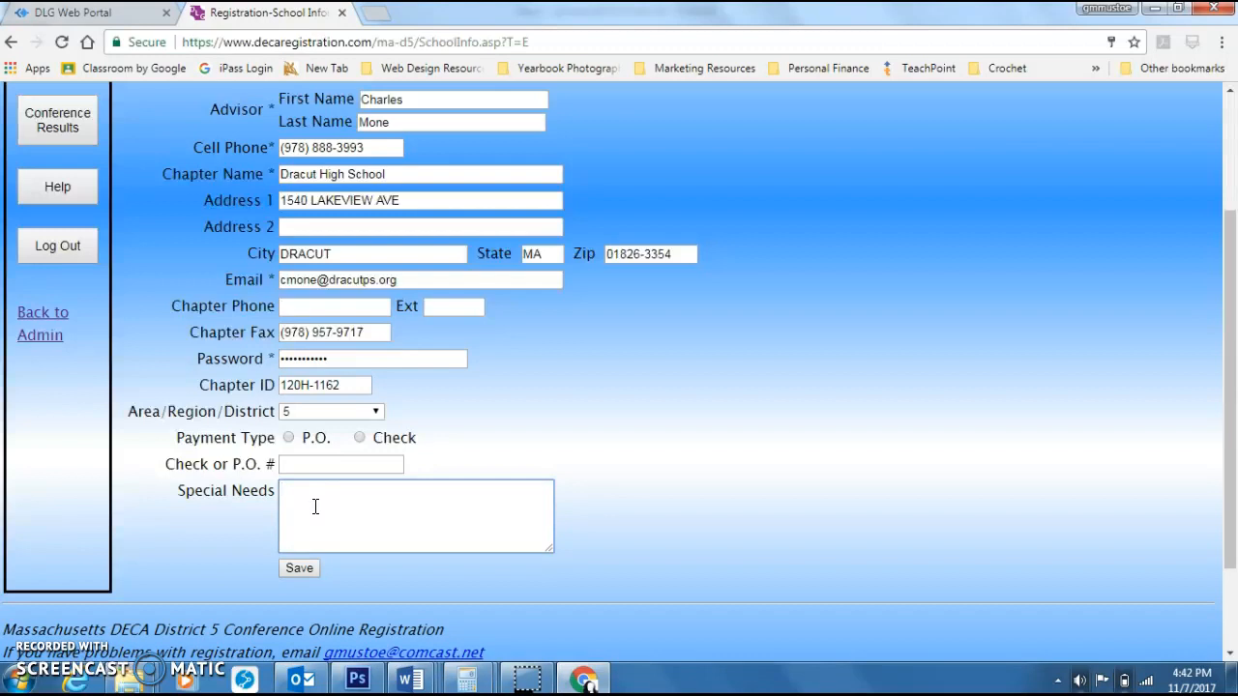
{"action": "left_click", "coordinate": [359, 529]}
{"action": "scroll", "coordinate": [689, 411], "scroll_direction": "up", "scroll_amount": 2}
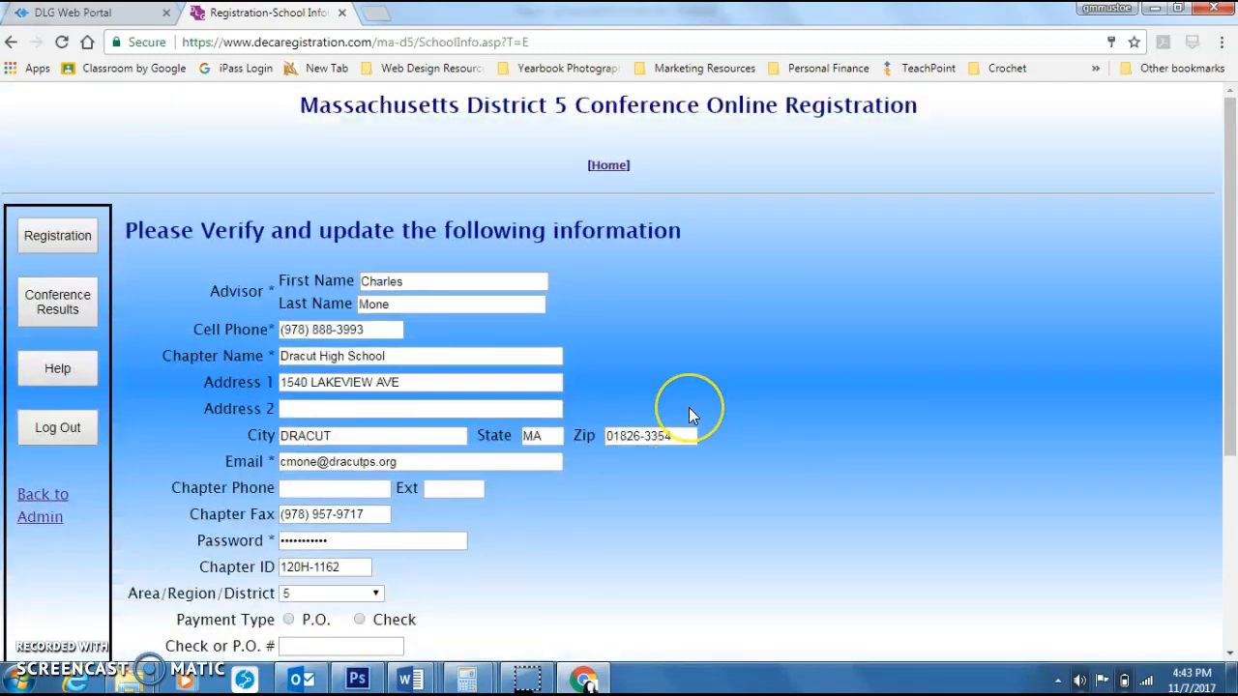
{"action": "scroll", "coordinate": [690, 413], "scroll_direction": "down", "scroll_amount": 3}
{"action": "left_click", "coordinate": [294, 483]}
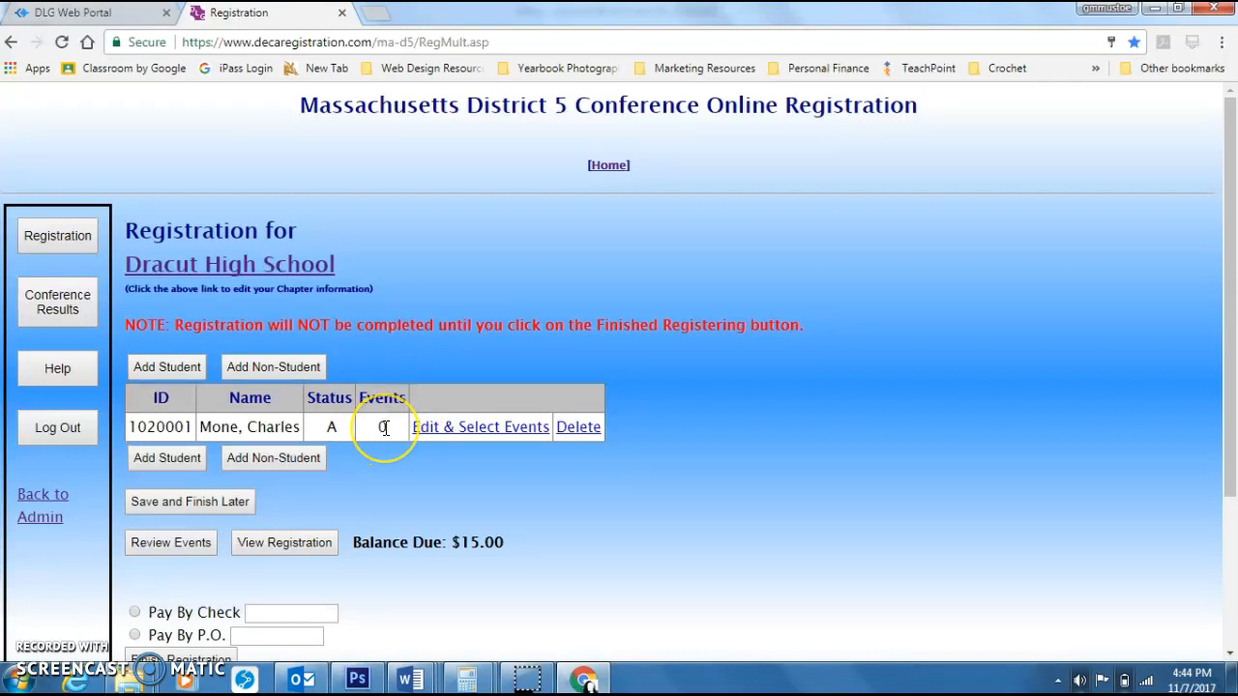
Step: Open the advisor's participant record to inspect it and return to the registration list
{"action": "left_click", "coordinate": [453, 429]}
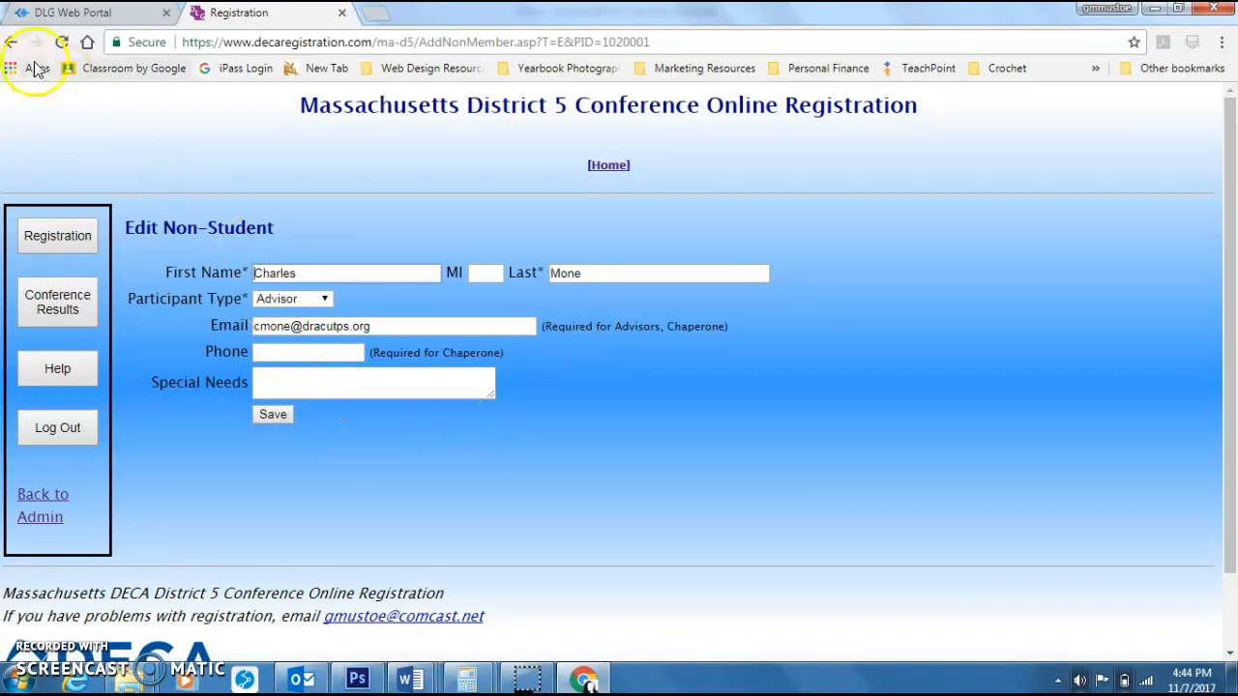
{"action": "left_click", "coordinate": [10, 43]}
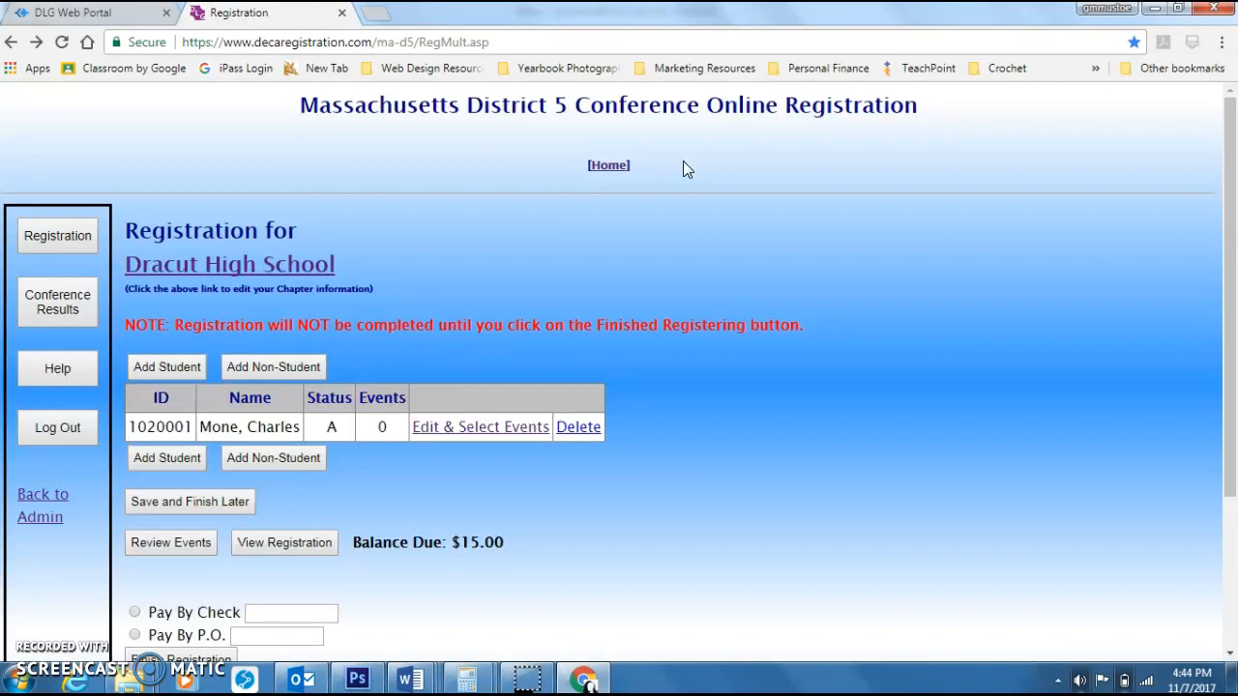
Step: Add a new non-student and enter the person's first and last name
{"action": "left_click", "coordinate": [294, 372]}
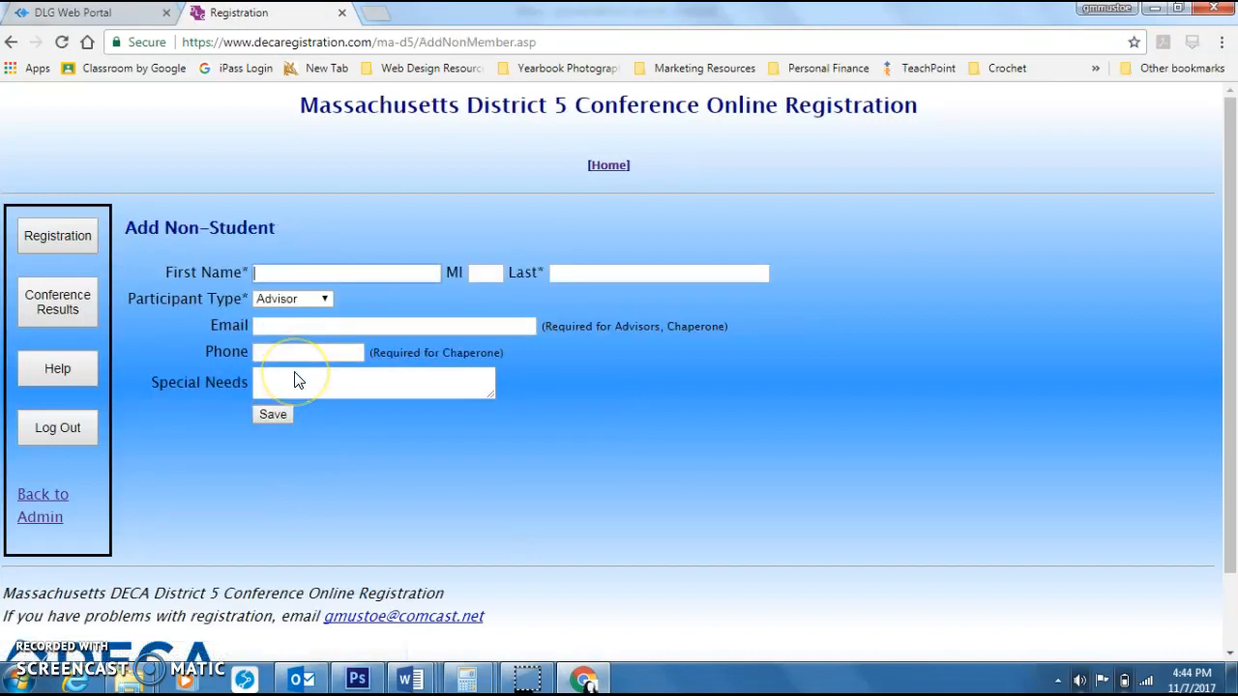
{"action": "key", "text": "Tab"}
{"action": "key", "text": "Tab"}
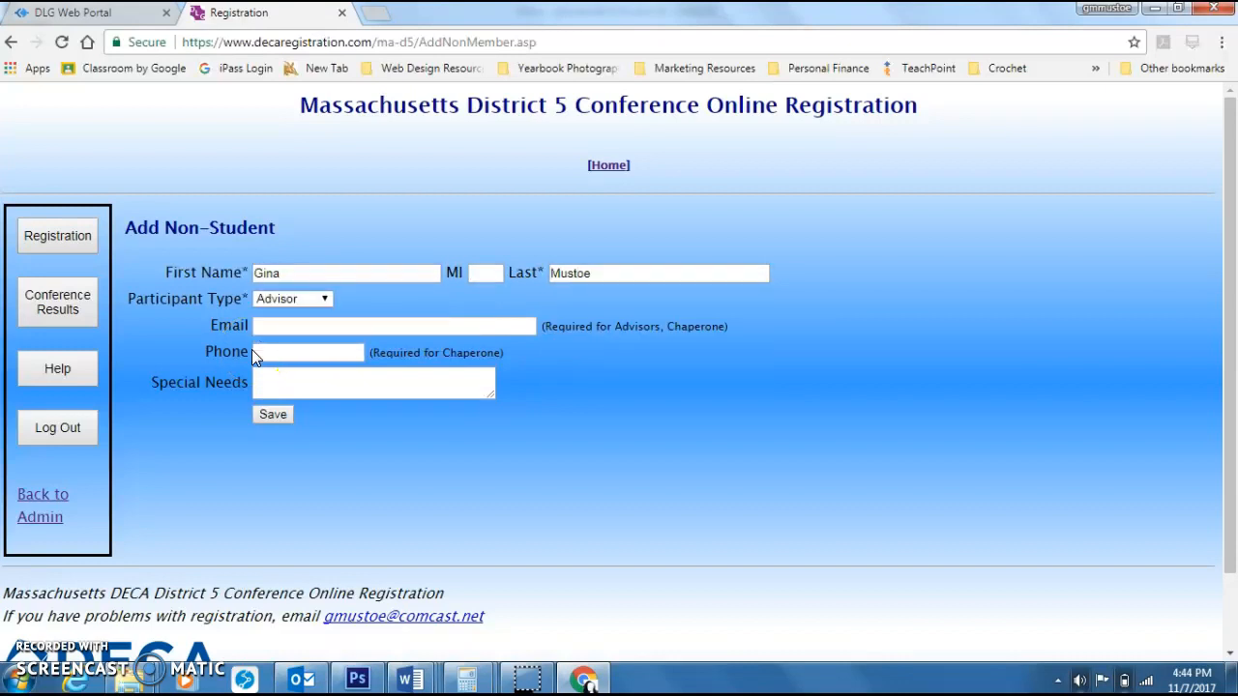
Step: Set the new non-student's participant type to Chaperone
{"action": "left_click", "coordinate": [288, 304]}
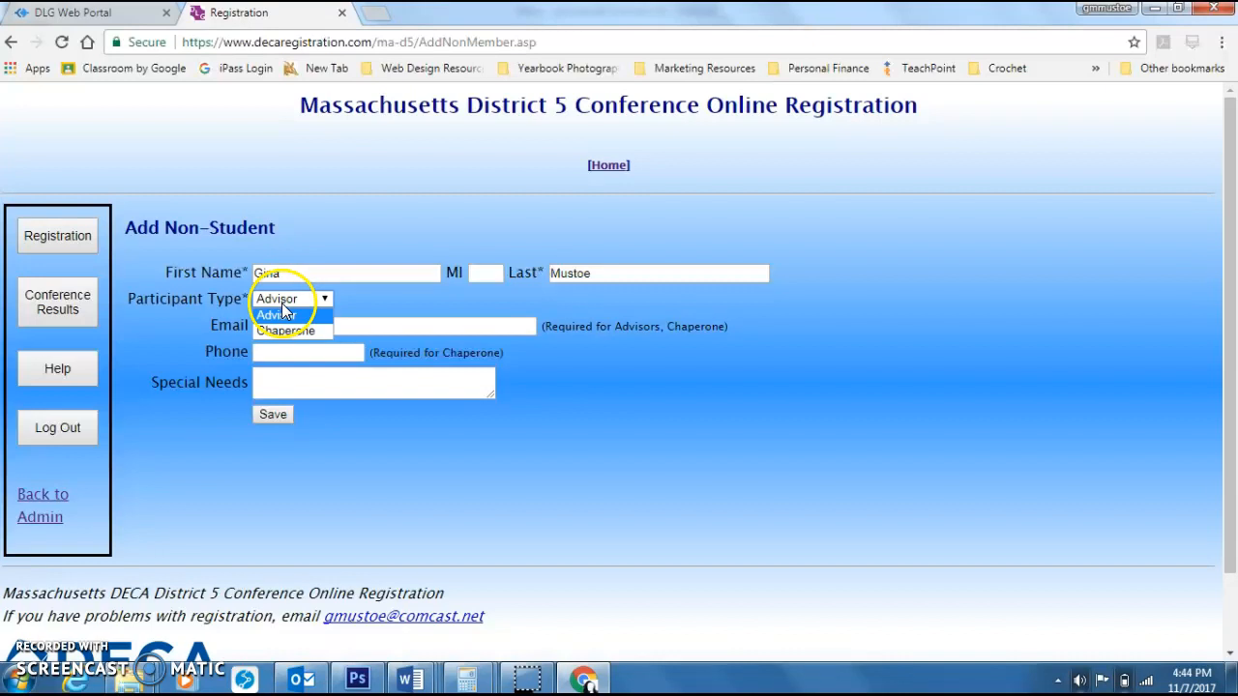
{"action": "left_click", "coordinate": [276, 332]}
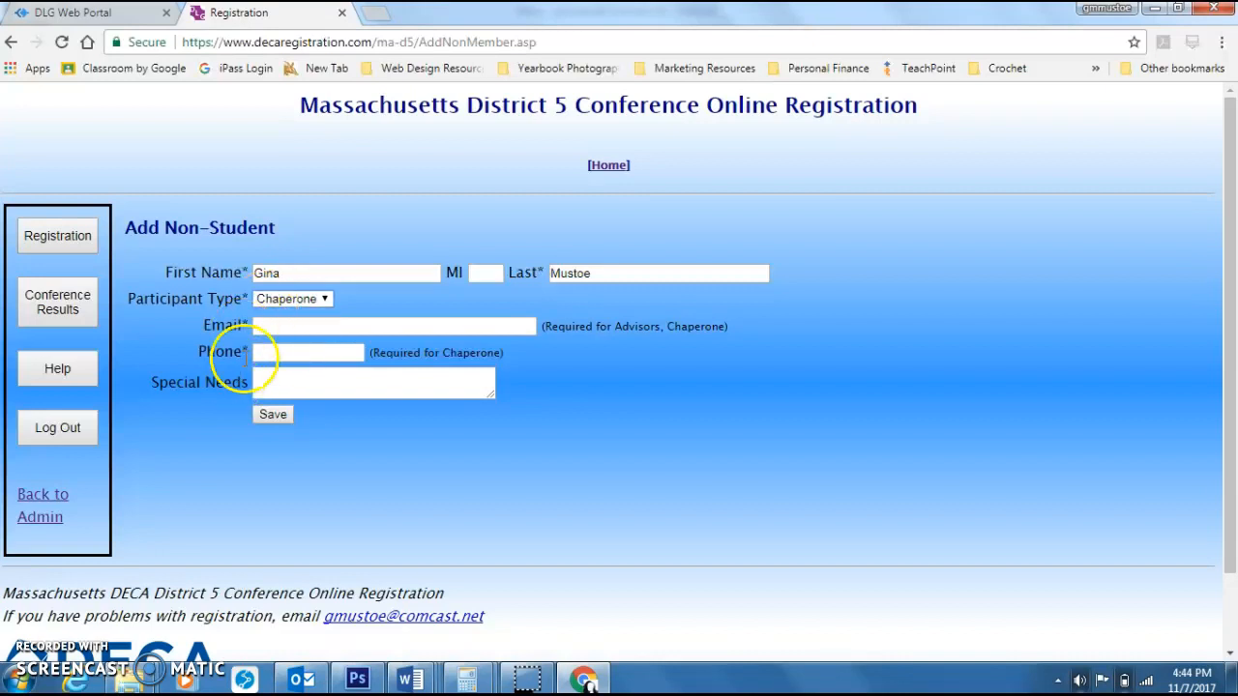
{"action": "left_click", "coordinate": [304, 299]}
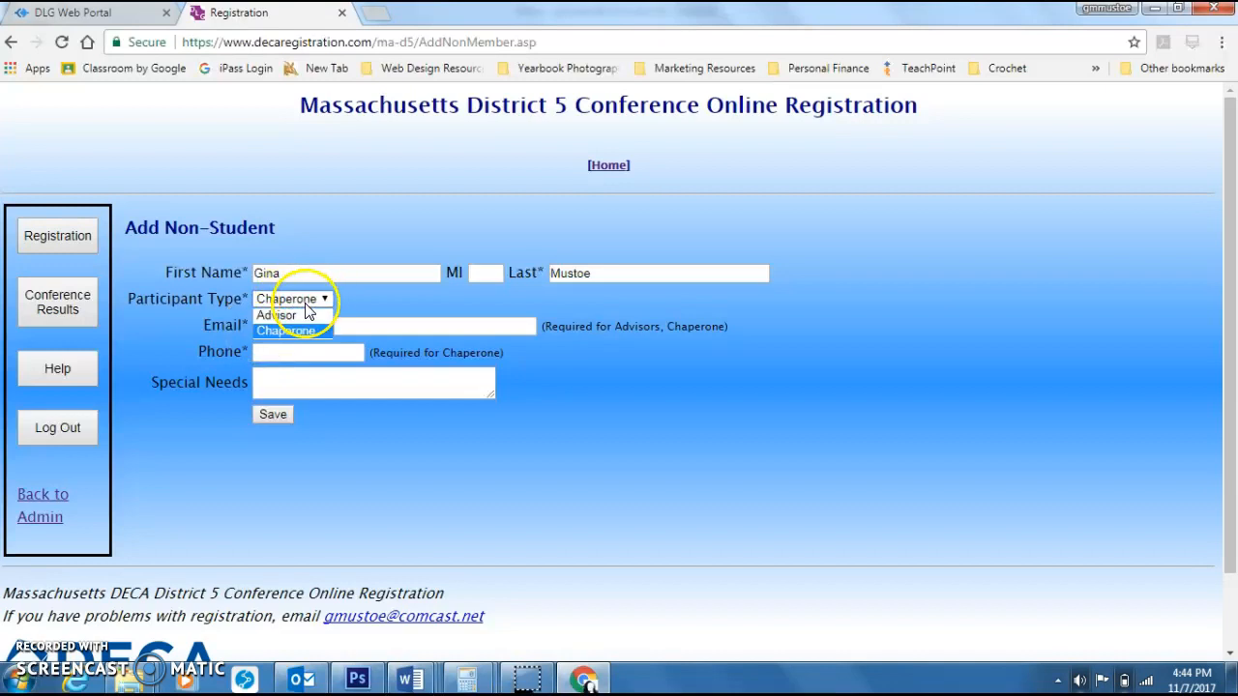
{"action": "left_click", "coordinate": [296, 314]}
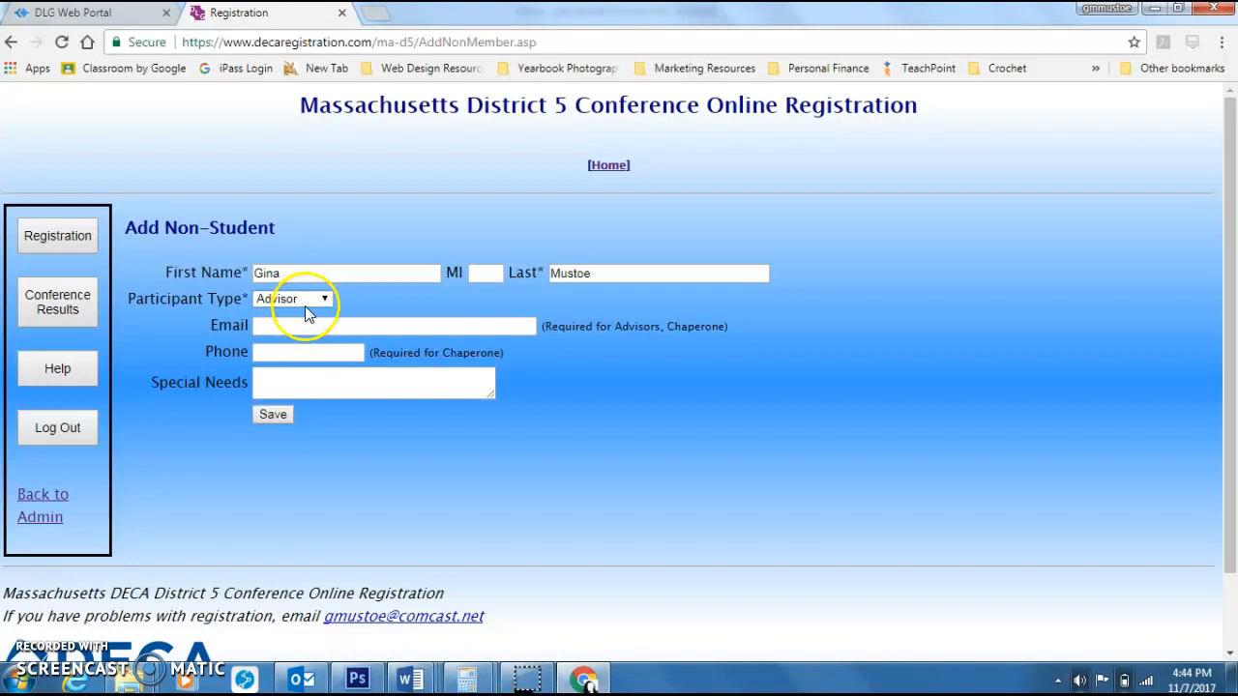
{"action": "left_click", "coordinate": [307, 303]}
{"action": "left_click", "coordinate": [300, 329]}
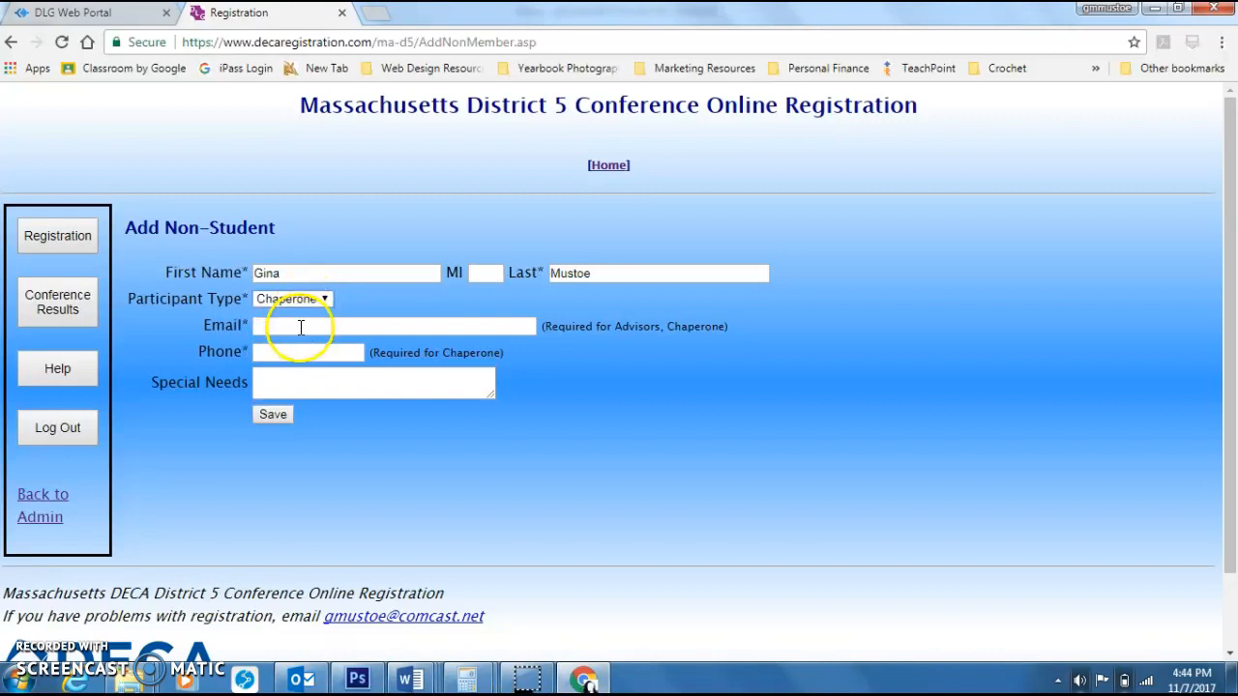
Step: Fill in the chaperone's email and phone from browser autofill suggestions and save the non-student
{"action": "type", "text": "gm"}
{"action": "key", "text": "Up"}
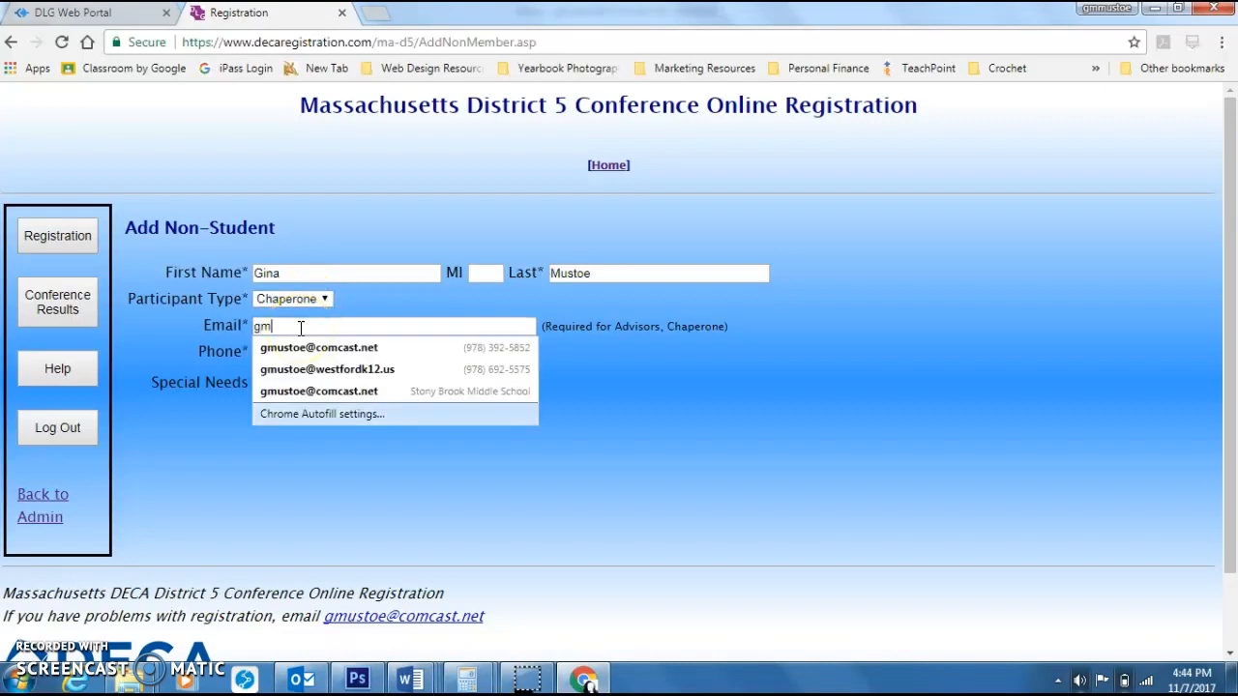
{"action": "key", "text": "Return"}
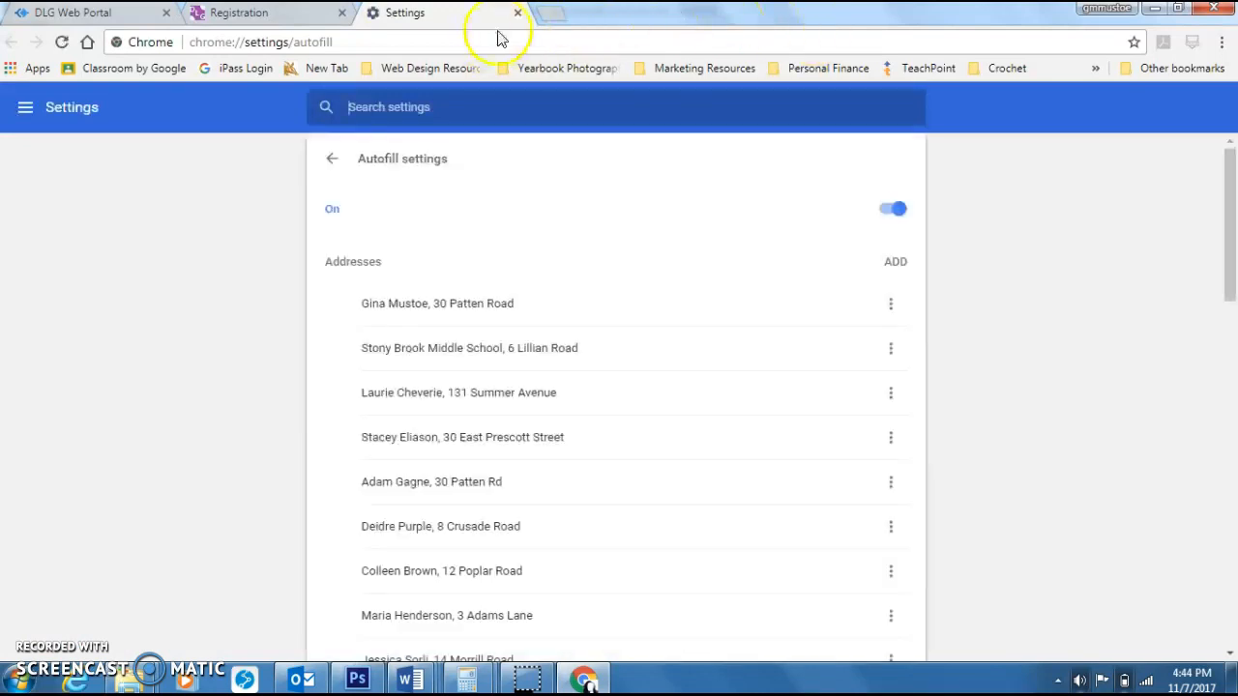
{"action": "left_click", "coordinate": [519, 14]}
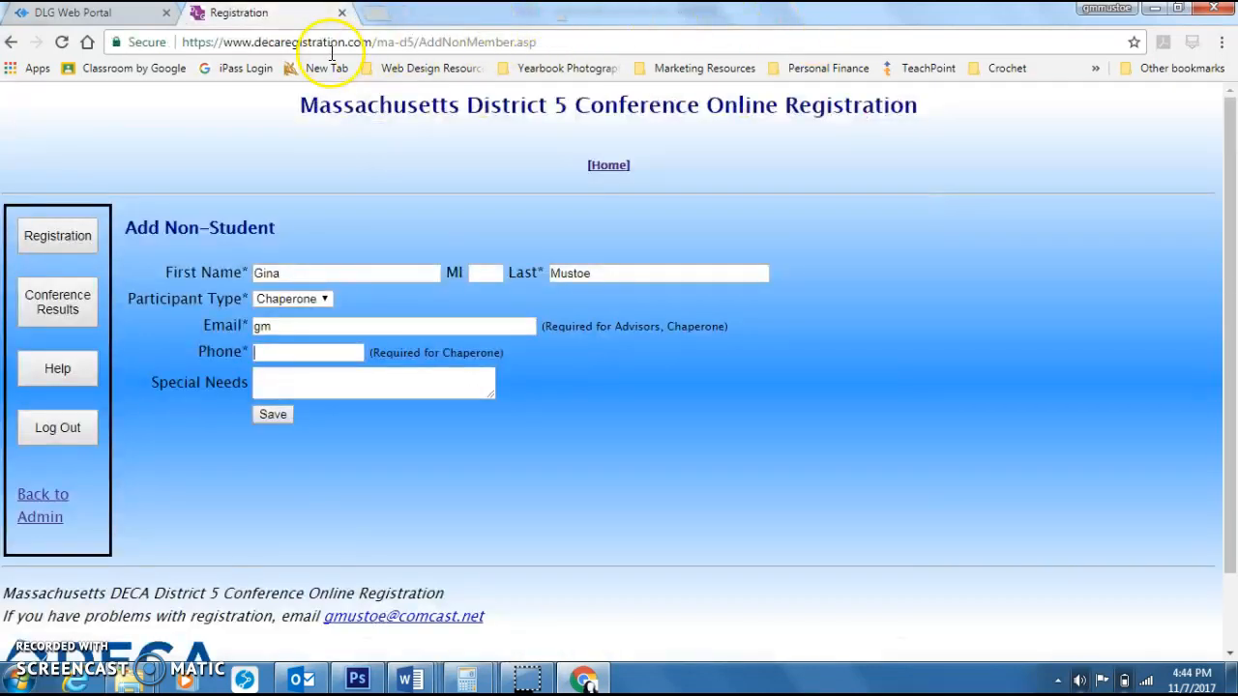
{"action": "left_click", "coordinate": [314, 325]}
{"action": "key", "text": "Down"}
{"action": "key", "text": "Return"}
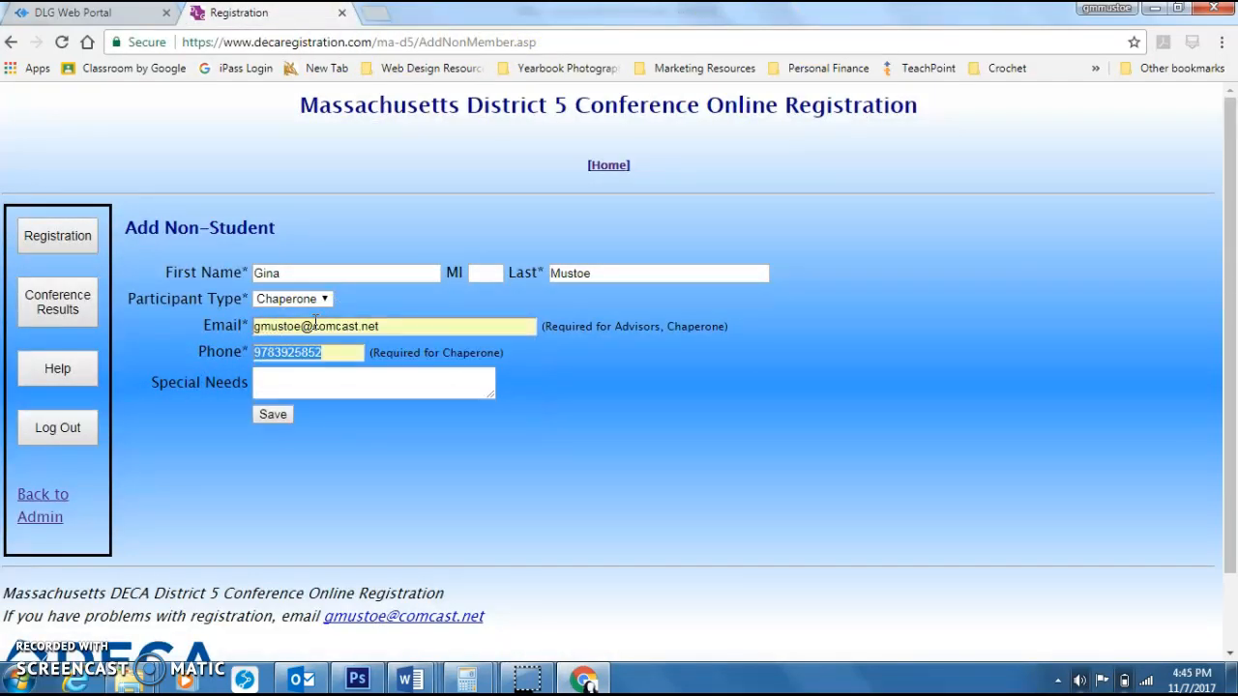
{"action": "key", "text": "Tab"}
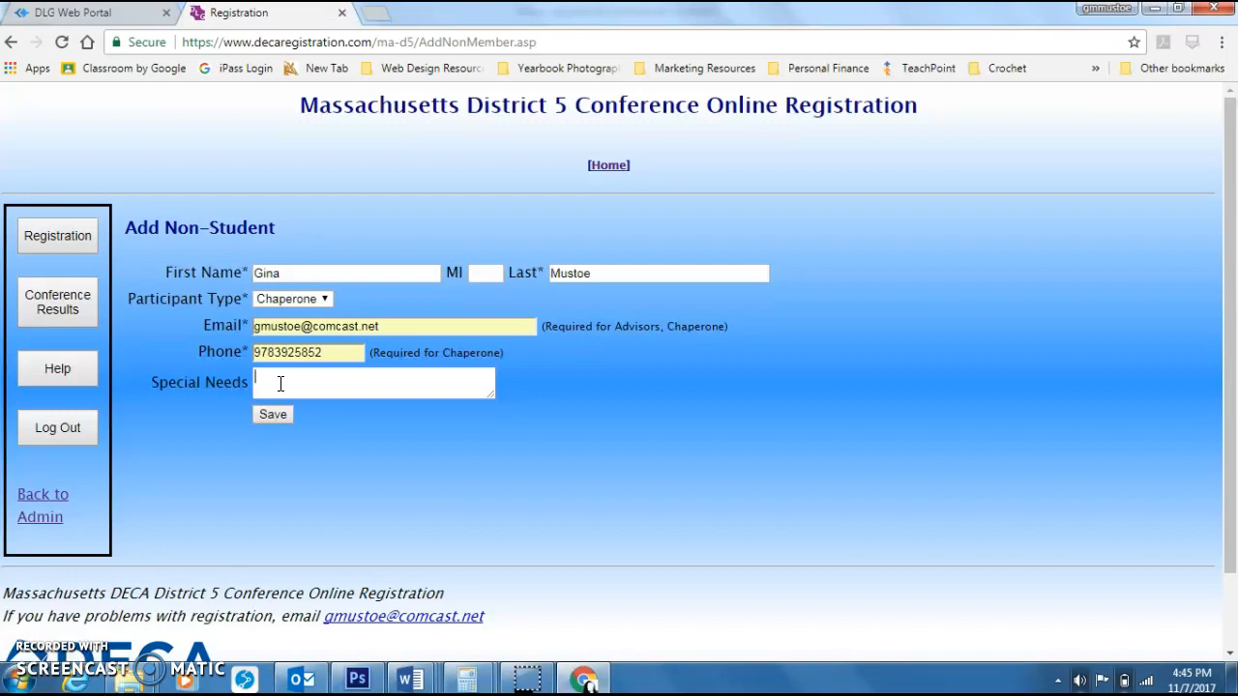
{"action": "left_click", "coordinate": [277, 416]}
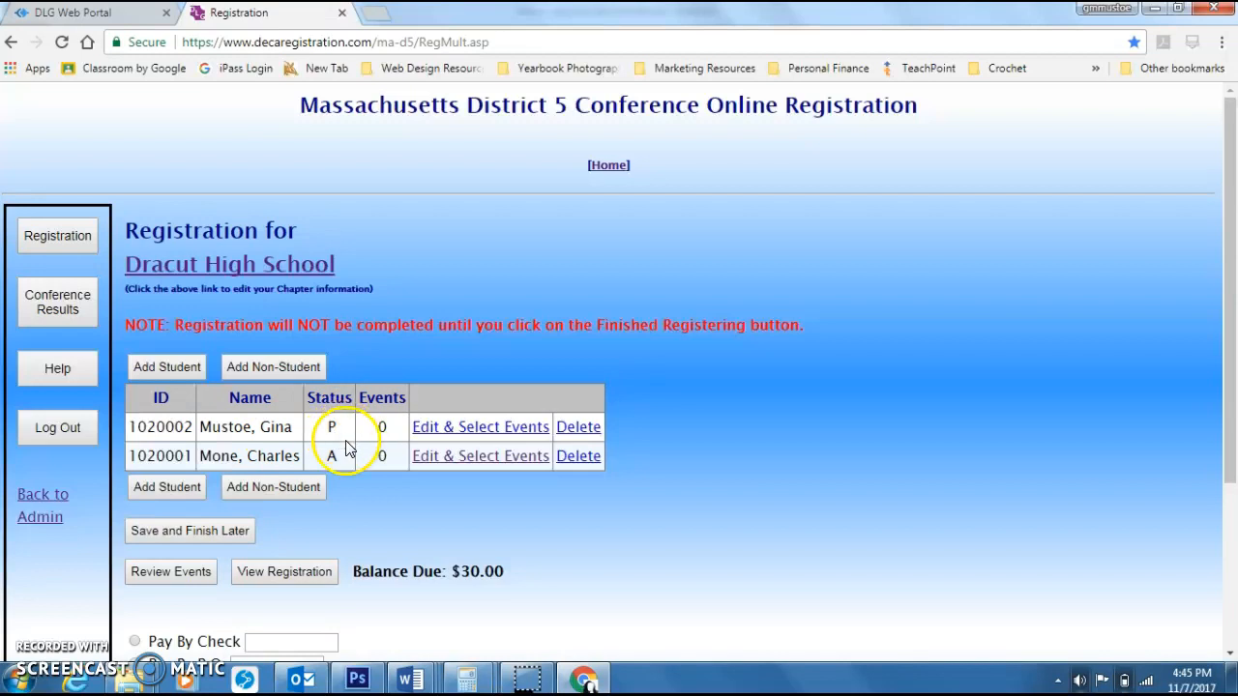
Step: Delete the newly added chaperone from the registration list, confirming the deletion
{"action": "left_click", "coordinate": [578, 426]}
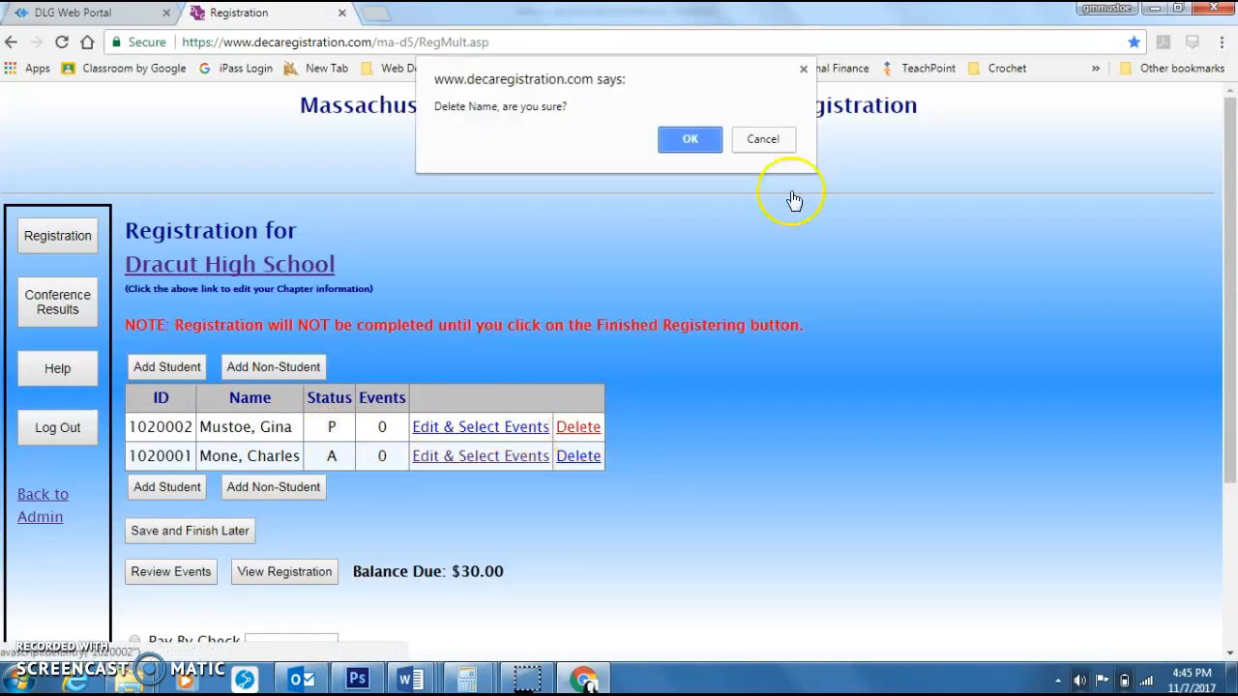
{"action": "left_click", "coordinate": [691, 139]}
Step: Try to submit the registration paid by check number 111111, then go back to the registration
{"action": "left_click", "coordinate": [286, 545]}
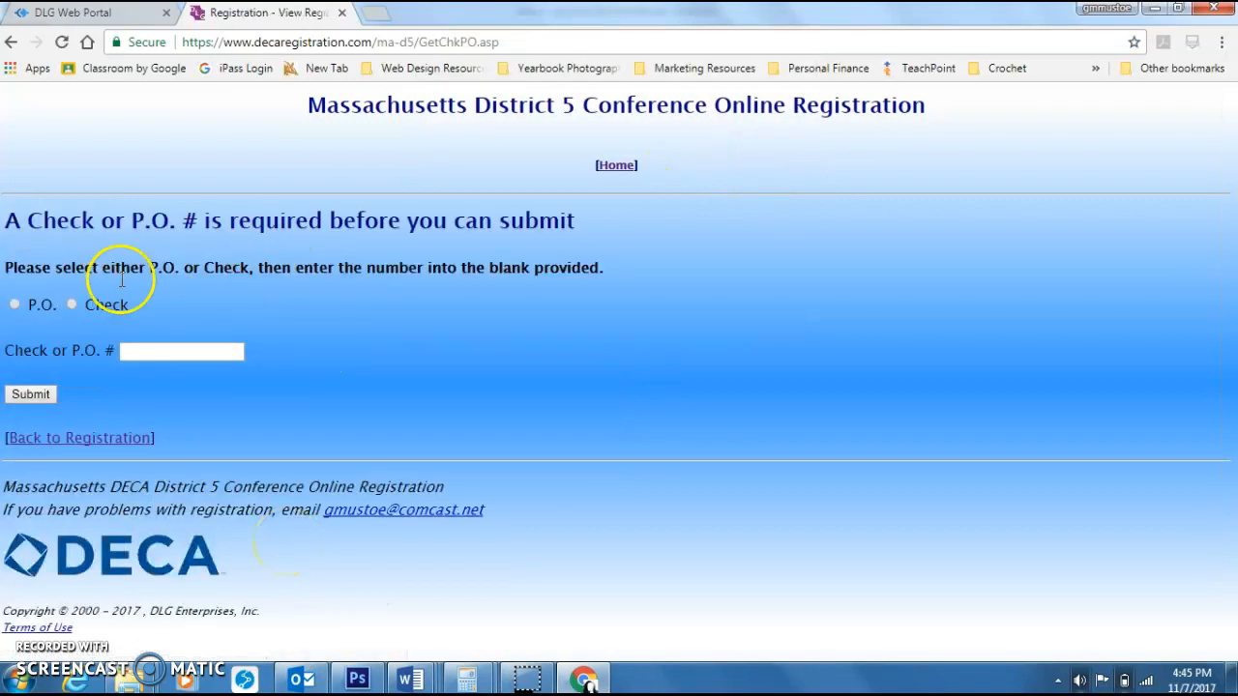
{"action": "left_click", "coordinate": [72, 305]}
{"action": "left_click", "coordinate": [170, 358]}
{"action": "type", "text": "111111"}
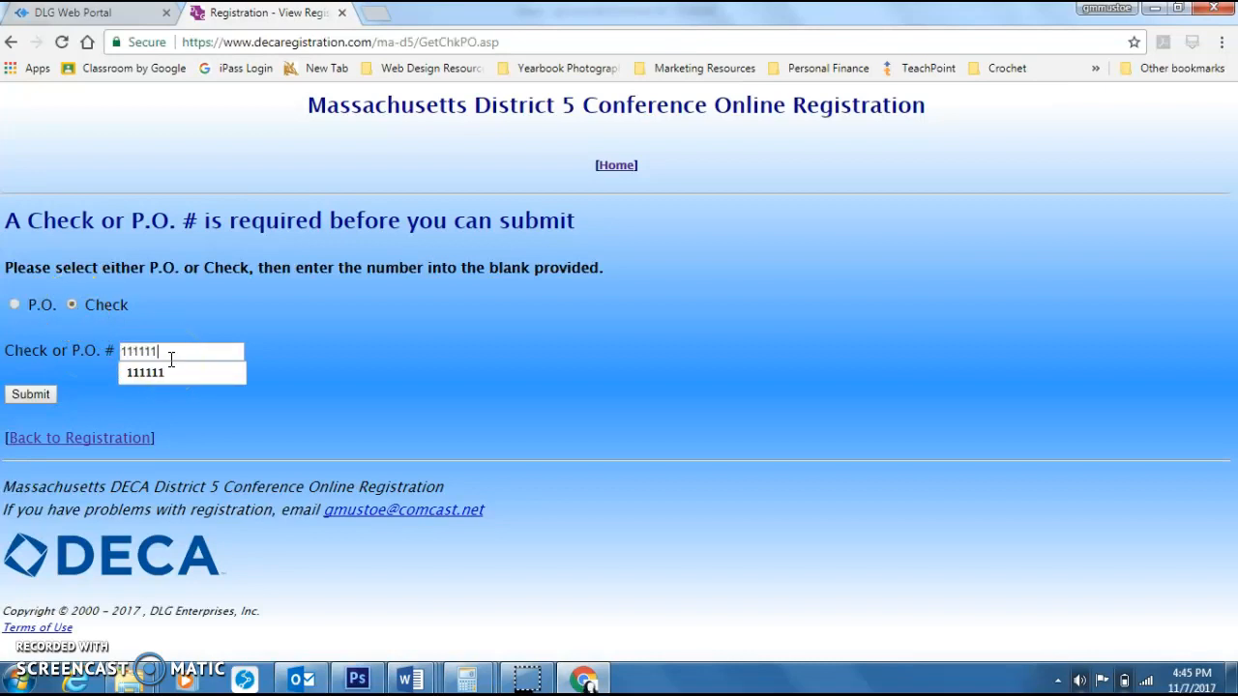
{"action": "left_click", "coordinate": [27, 394]}
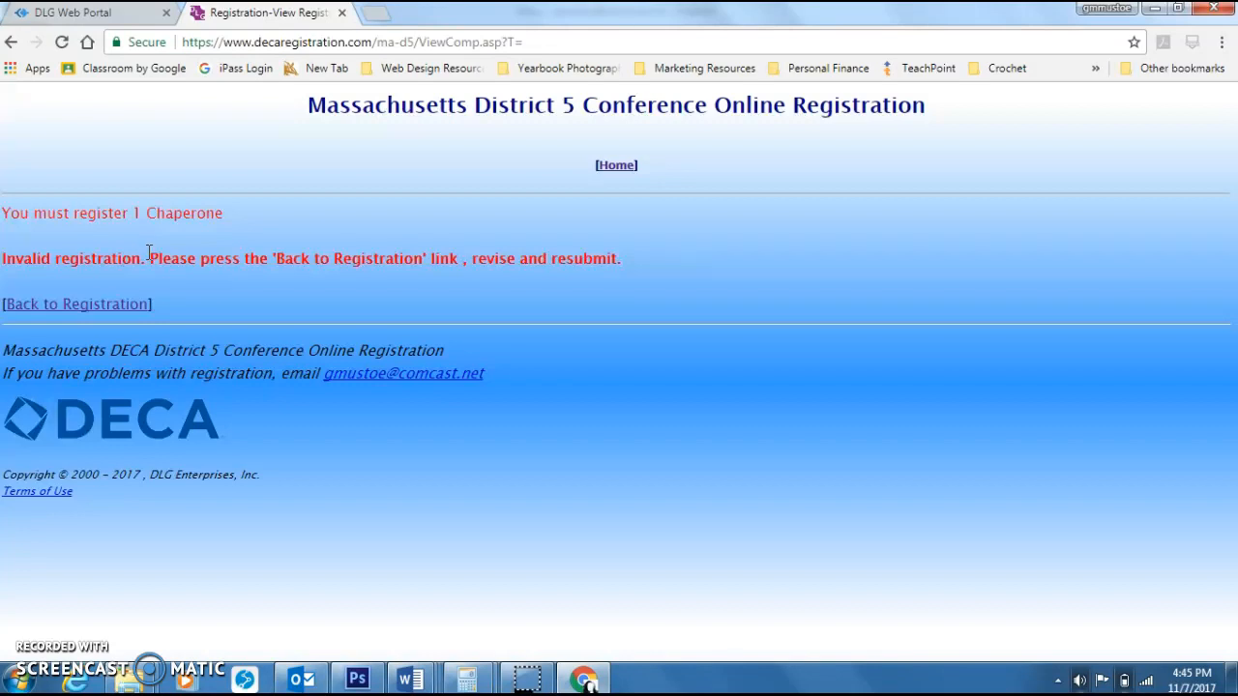
{"action": "left_click", "coordinate": [101, 307]}
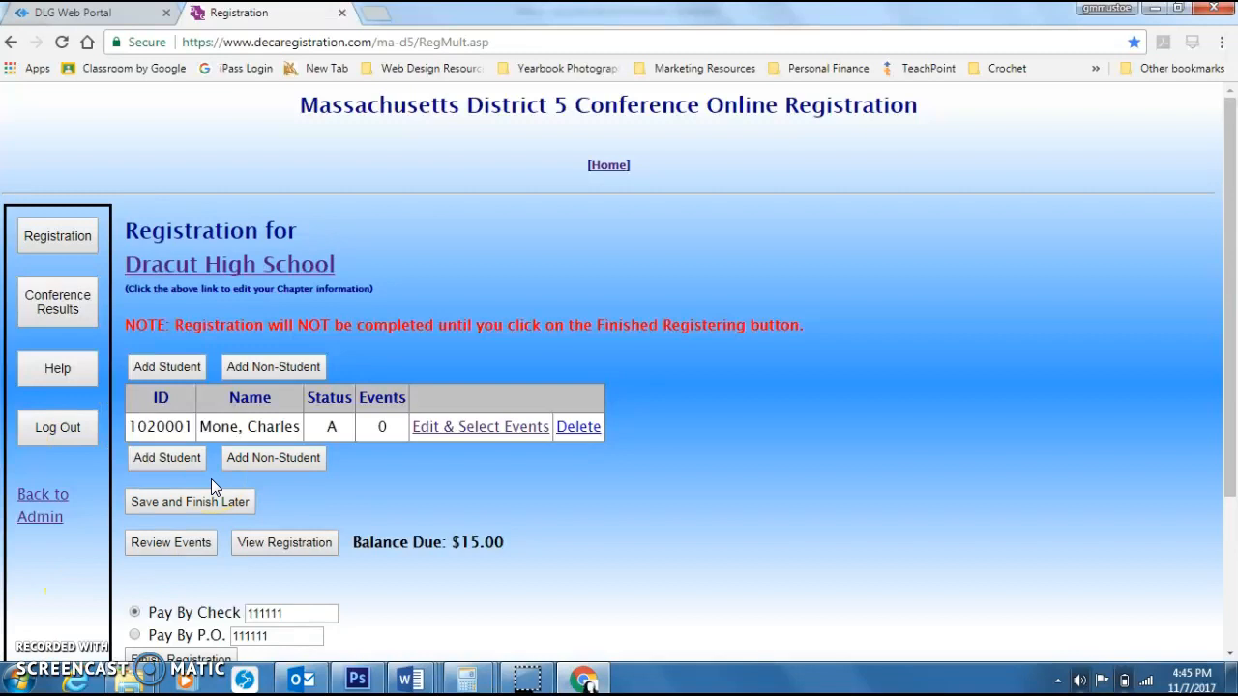
Step: Add a non-student chaperone, autofilling the name, email and phone, and save it
{"action": "left_click", "coordinate": [283, 373]}
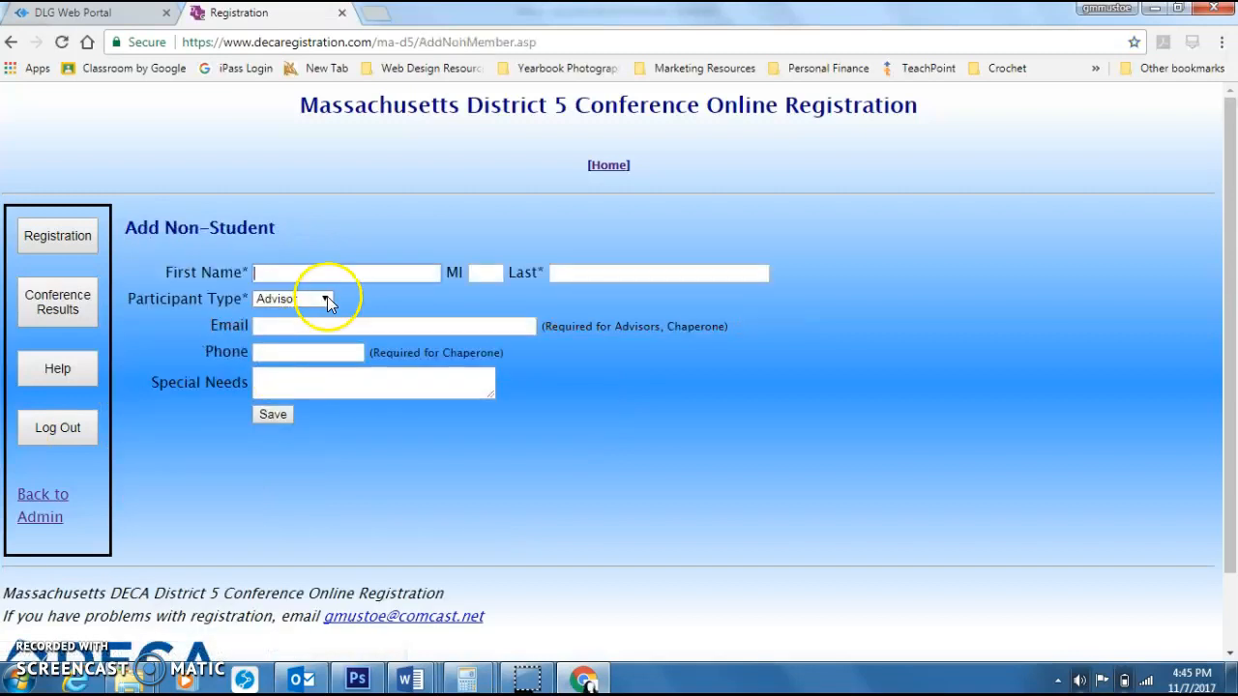
{"action": "left_click", "coordinate": [337, 280]}
{"action": "type", "text": "g"}
{"action": "key", "text": "Down"}
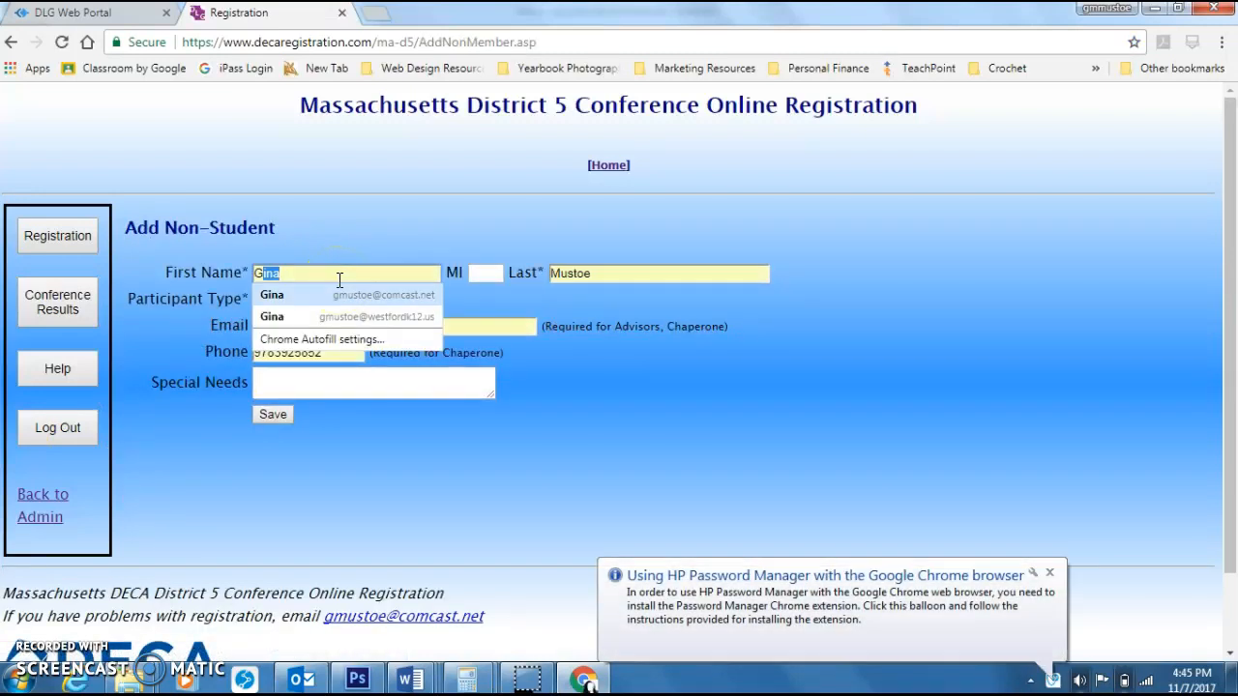
{"action": "key", "text": "Return"}
{"action": "left_click", "coordinate": [325, 298]}
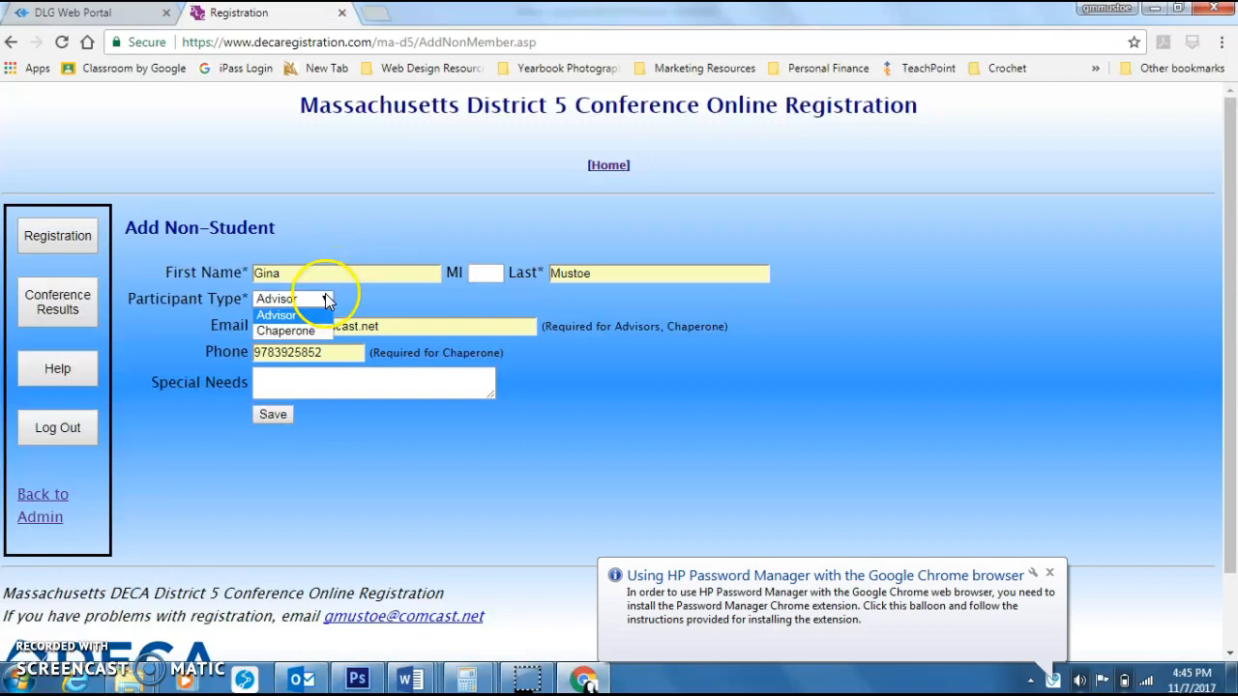
{"action": "left_click", "coordinate": [302, 343]}
{"action": "left_click", "coordinate": [273, 414]}
Step: Open the registration preview and review its participant and payment details
{"action": "left_click", "coordinate": [286, 572]}
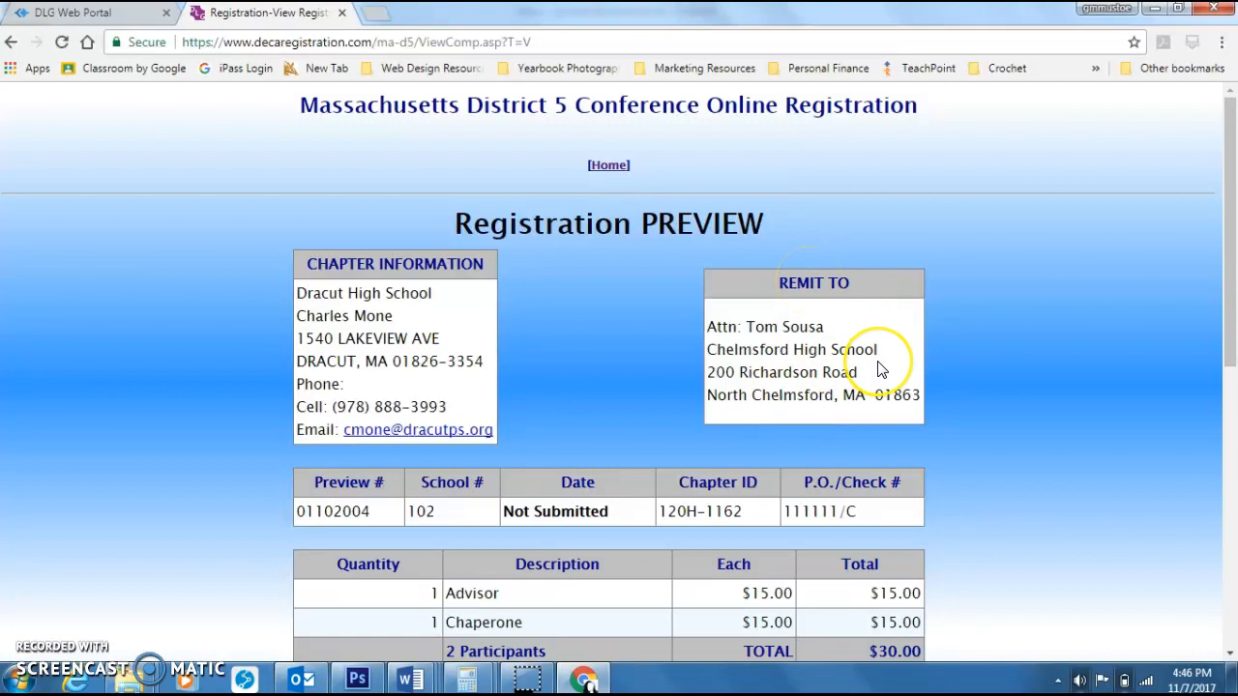
{"action": "scroll", "coordinate": [879, 348], "scroll_direction": "down", "scroll_amount": 2}
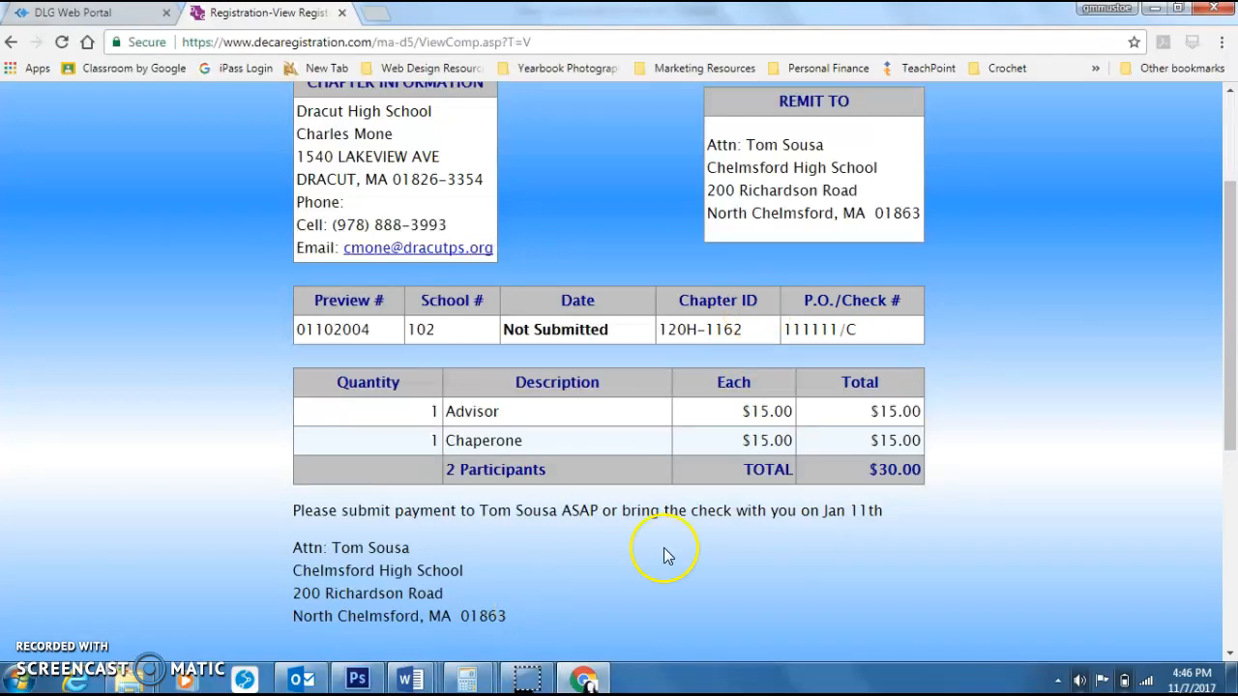
{"action": "scroll", "coordinate": [780, 555], "scroll_direction": "up", "scroll_amount": 2}
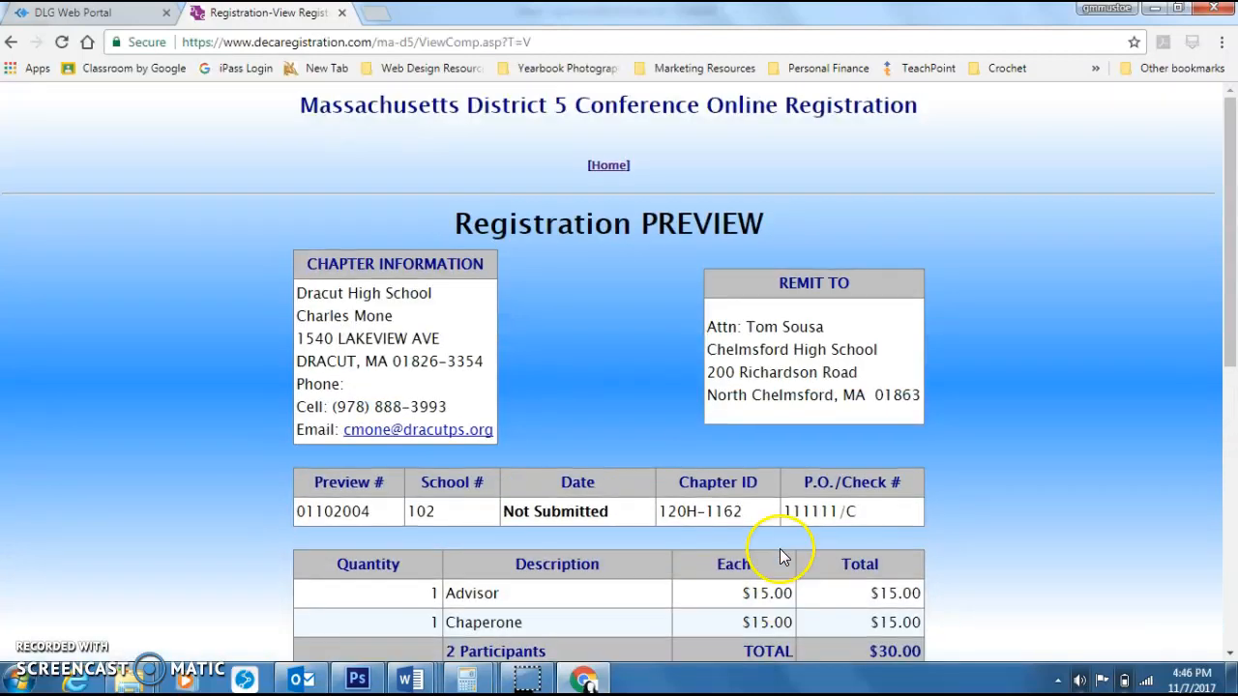
Step: Return to the registration list through the home page and open the Add Student page
{"action": "left_click", "coordinate": [607, 166]}
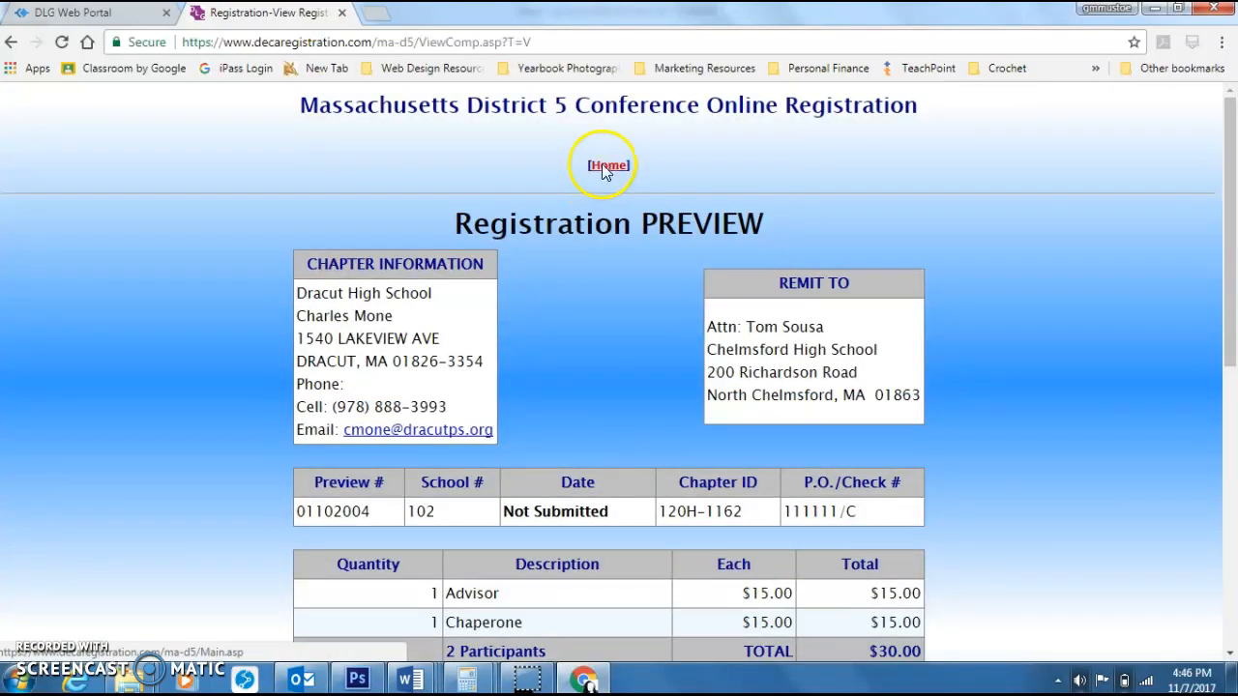
{"action": "left_click", "coordinate": [33, 247]}
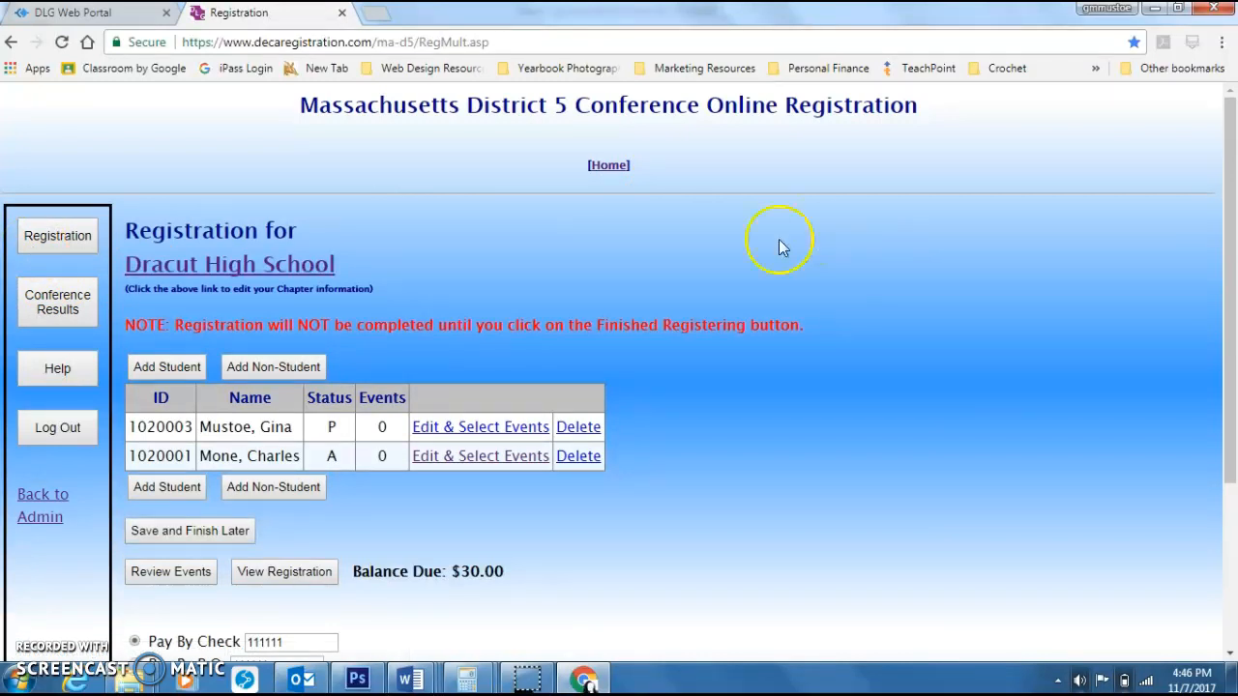
{"action": "left_click", "coordinate": [186, 374]}
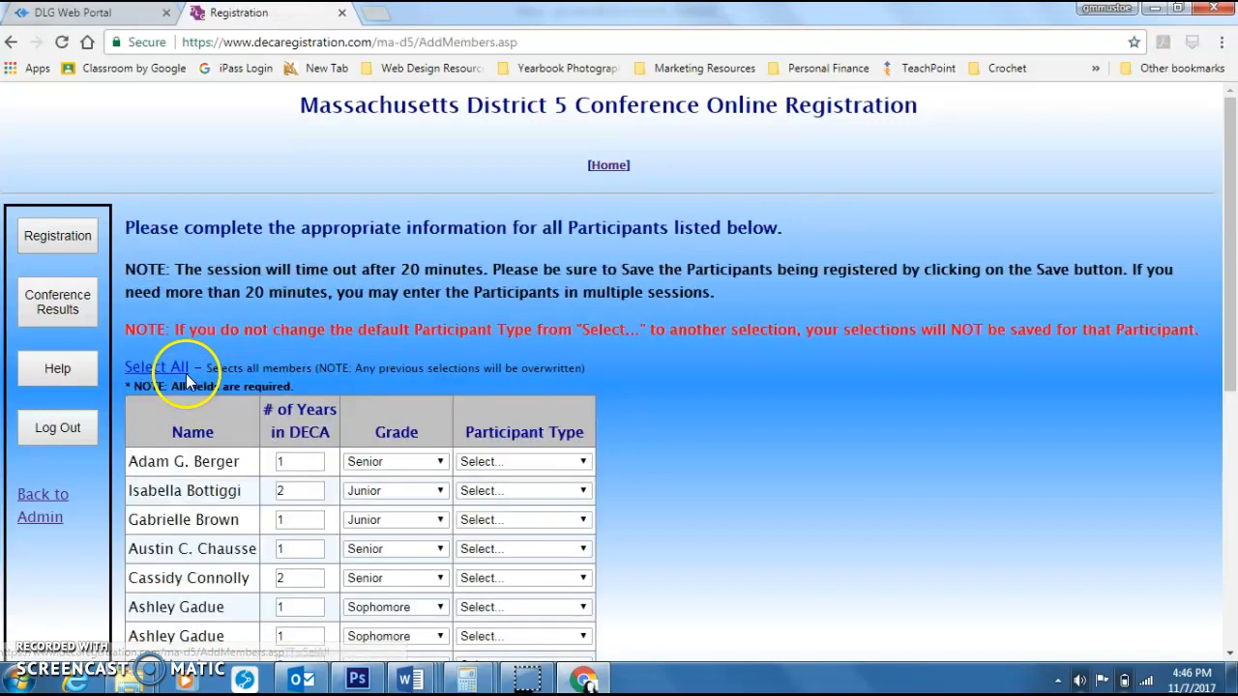
Step: Review the students' years in DECA, grades and participant types on the Add Student page
{"action": "scroll", "coordinate": [781, 348], "scroll_direction": "down", "scroll_amount": 5}
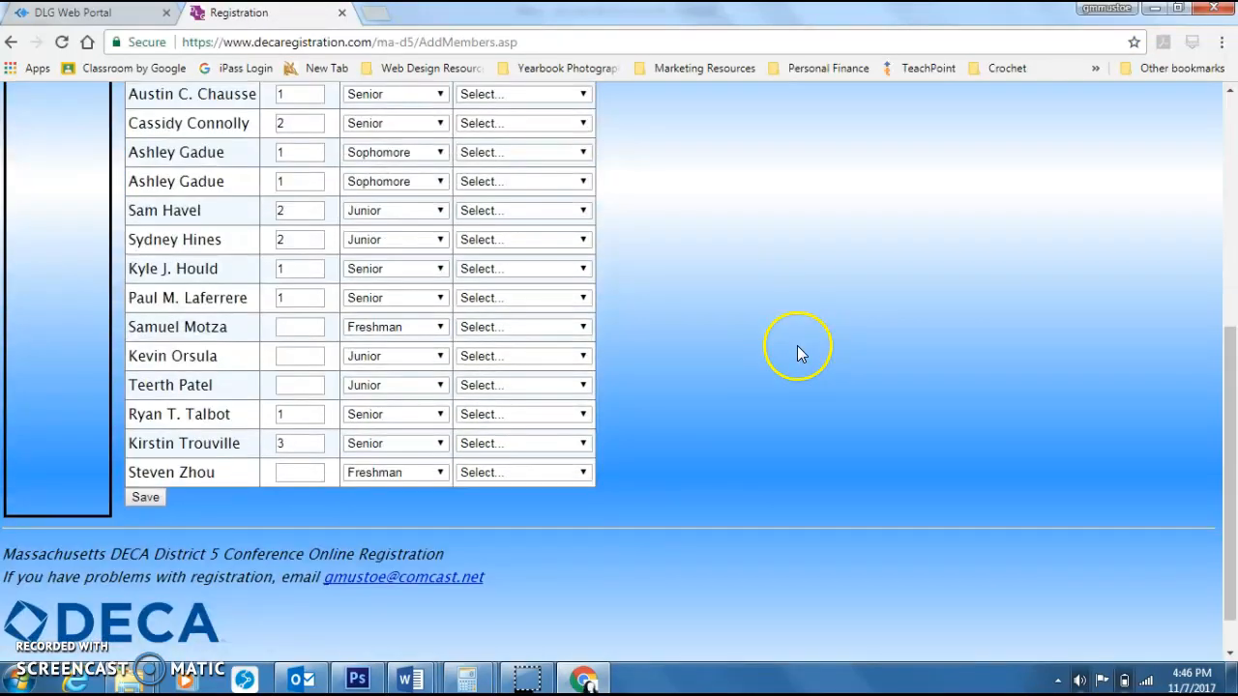
{"action": "scroll", "coordinate": [797, 353], "scroll_direction": "up", "scroll_amount": 3}
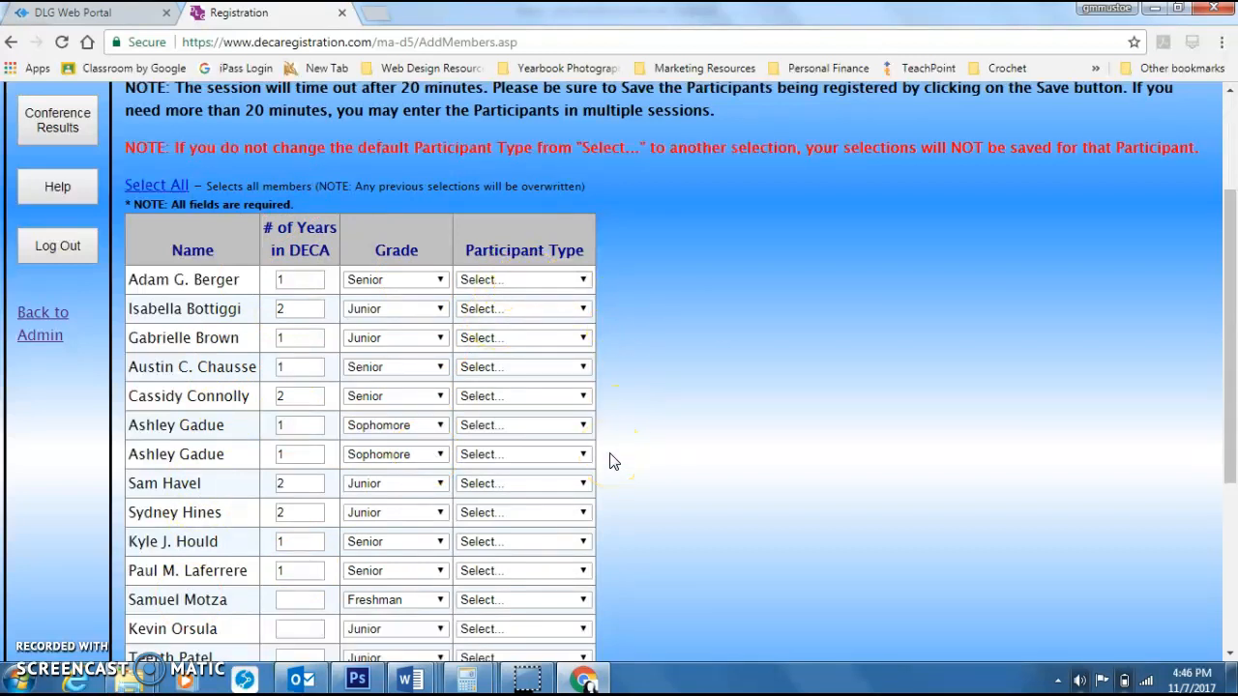
{"action": "scroll", "coordinate": [658, 447], "scroll_direction": "down", "scroll_amount": 3}
{"action": "scroll", "coordinate": [657, 448], "scroll_direction": "up", "scroll_amount": 5}
{"action": "scroll", "coordinate": [658, 447], "scroll_direction": "down", "scroll_amount": 1}
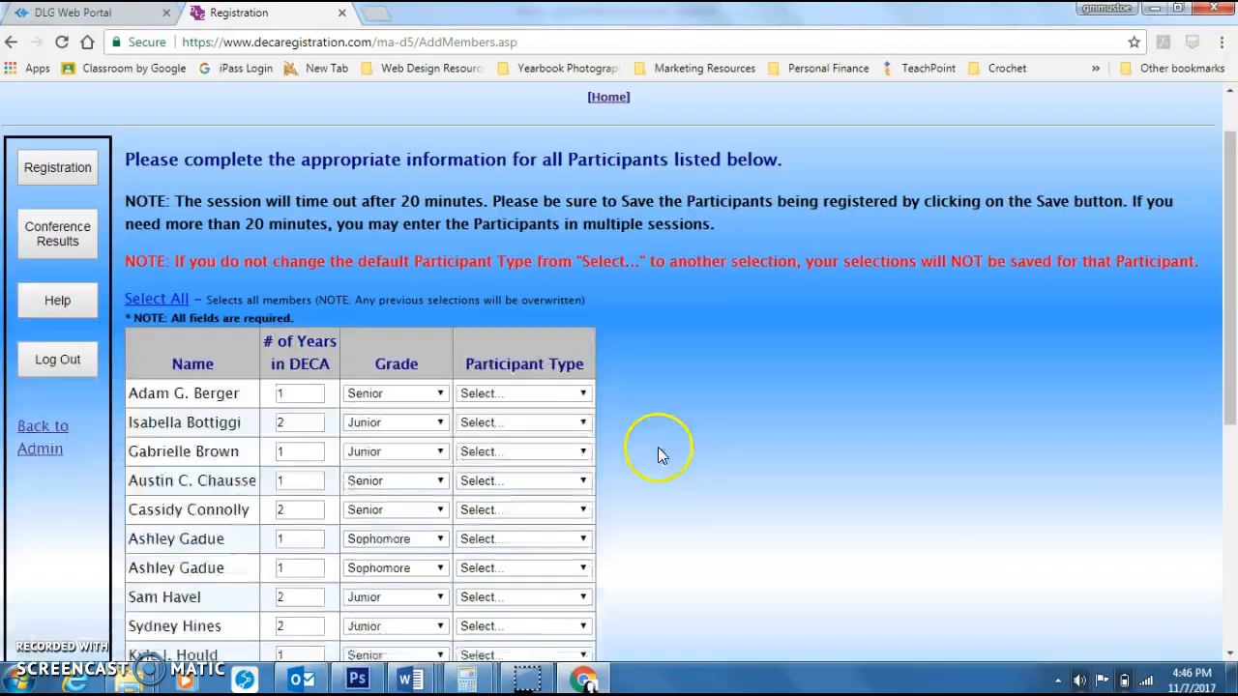
{"action": "scroll", "coordinate": [658, 454], "scroll_direction": "down", "scroll_amount": 1}
{"action": "scroll", "coordinate": [470, 429], "scroll_direction": "down", "scroll_amount": 2}
{"action": "scroll", "coordinate": [472, 436], "scroll_direction": "up", "scroll_amount": 1}
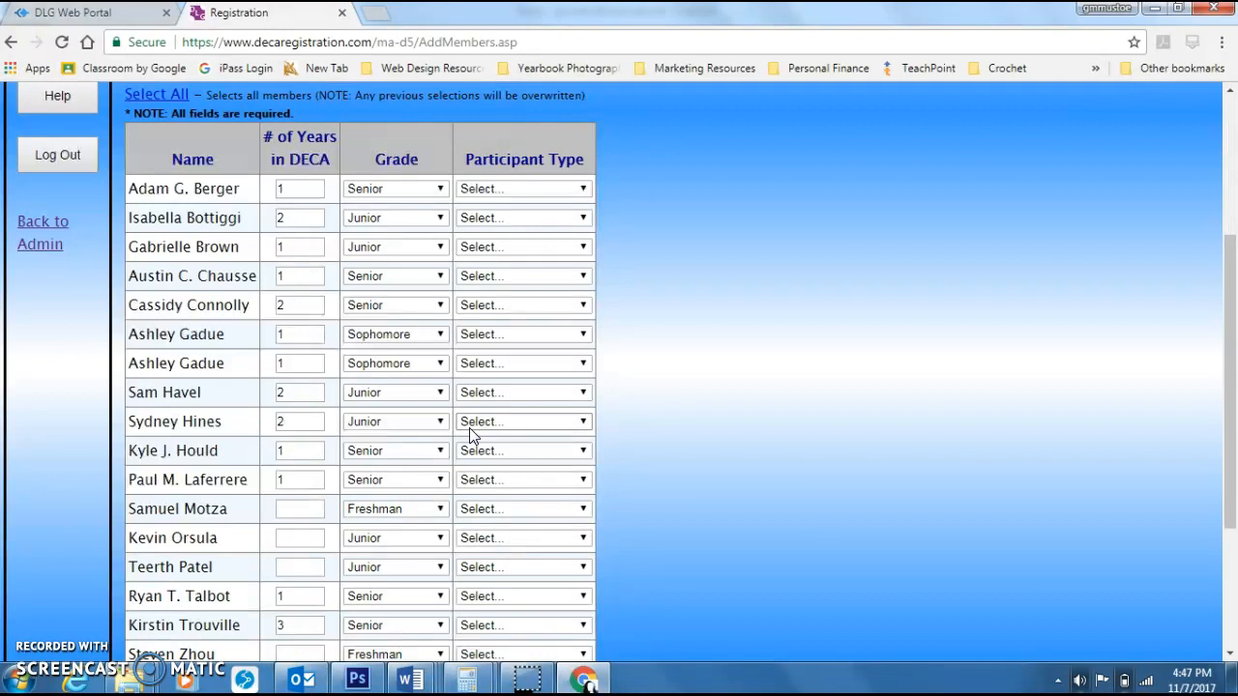
Step: Set every member's participant type to Student Registration using Select All
{"action": "left_click", "coordinate": [183, 97]}
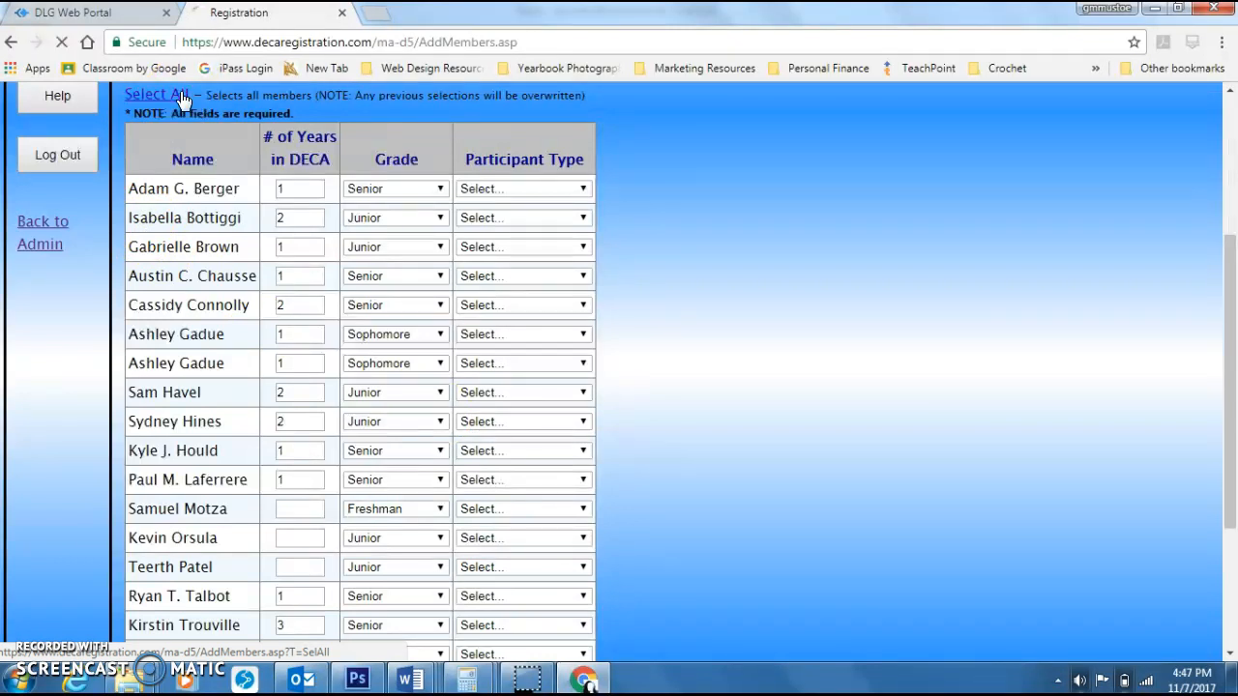
{"action": "scroll", "coordinate": [774, 406], "scroll_direction": "down", "scroll_amount": 3}
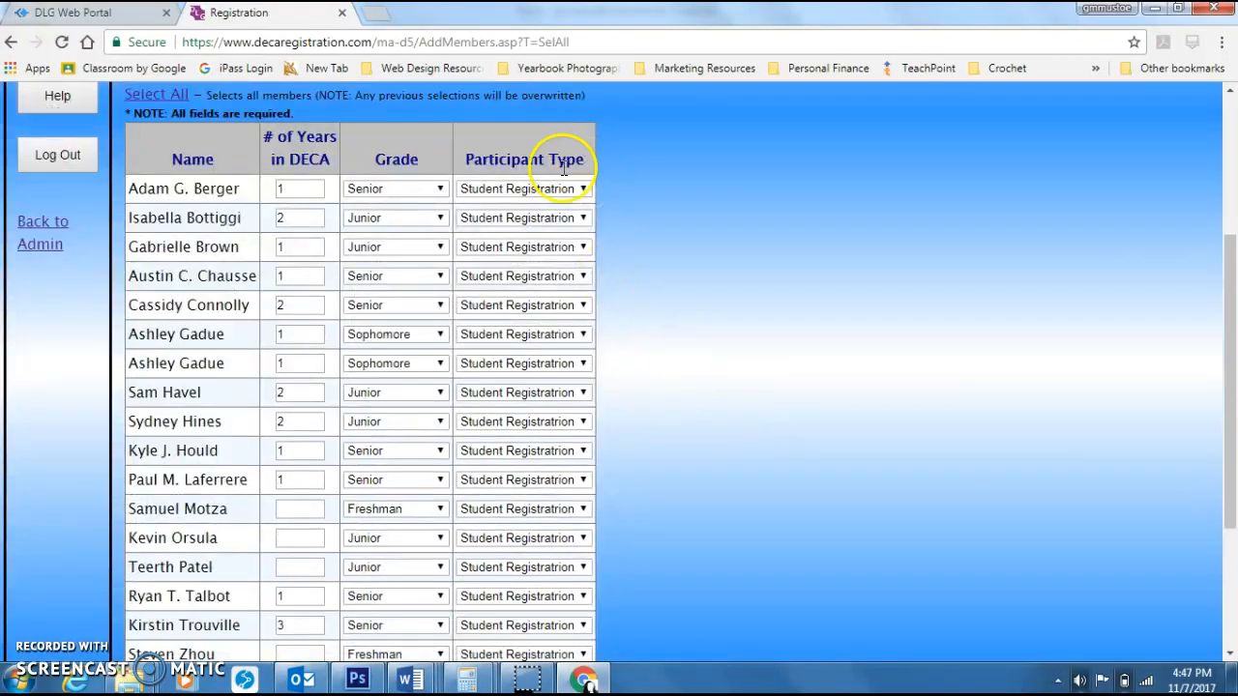
{"action": "left_click", "coordinate": [549, 193]}
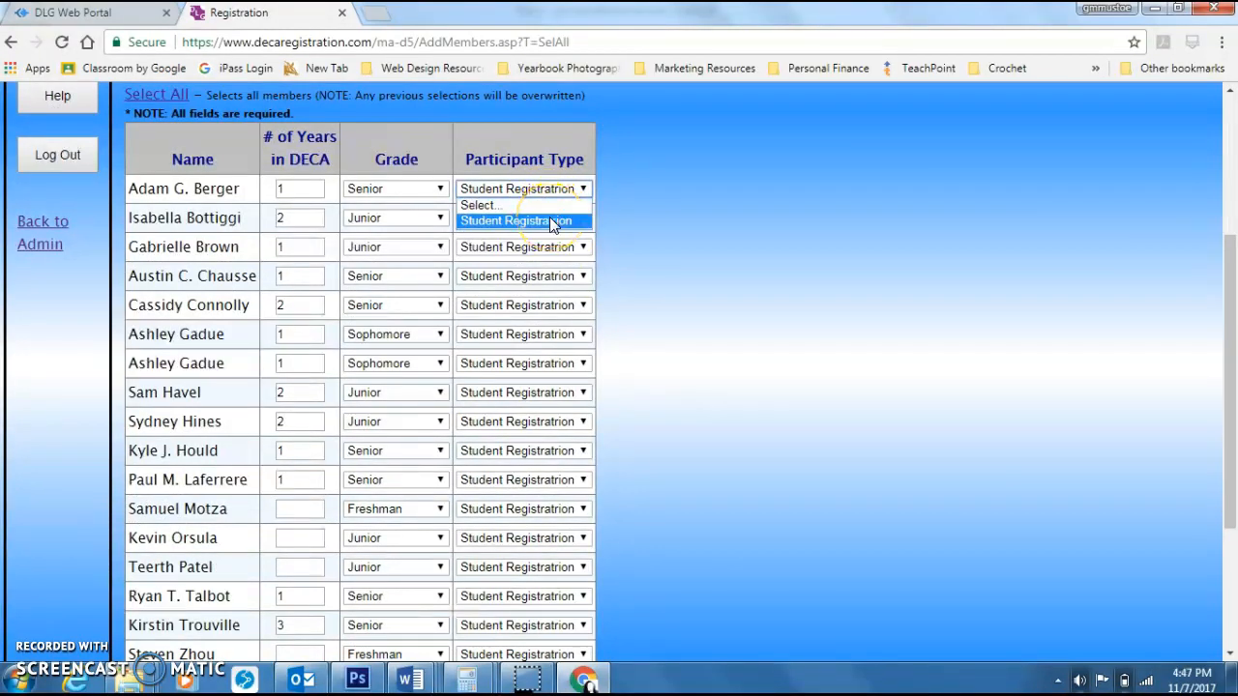
{"action": "scroll", "coordinate": [474, 452], "scroll_direction": "down", "scroll_amount": 3}
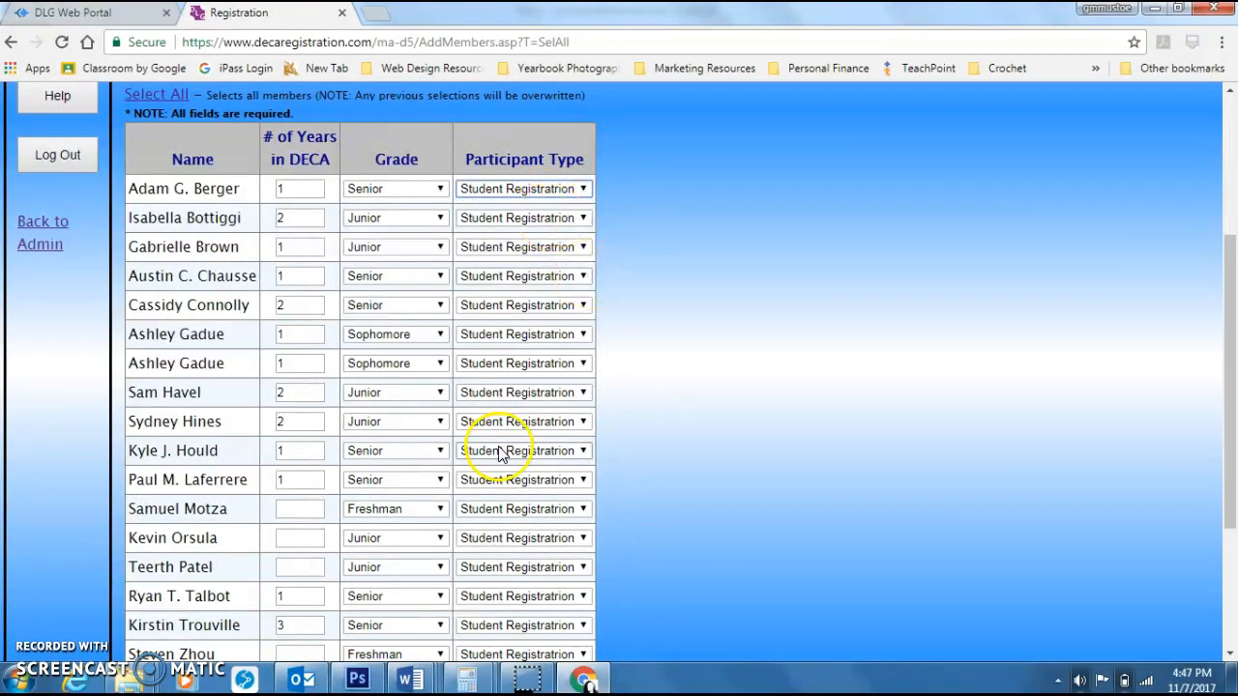
{"action": "left_click", "coordinate": [556, 395]}
{"action": "left_click", "coordinate": [527, 409]}
{"action": "left_click", "coordinate": [529, 426]}
{"action": "left_click", "coordinate": [526, 437]}
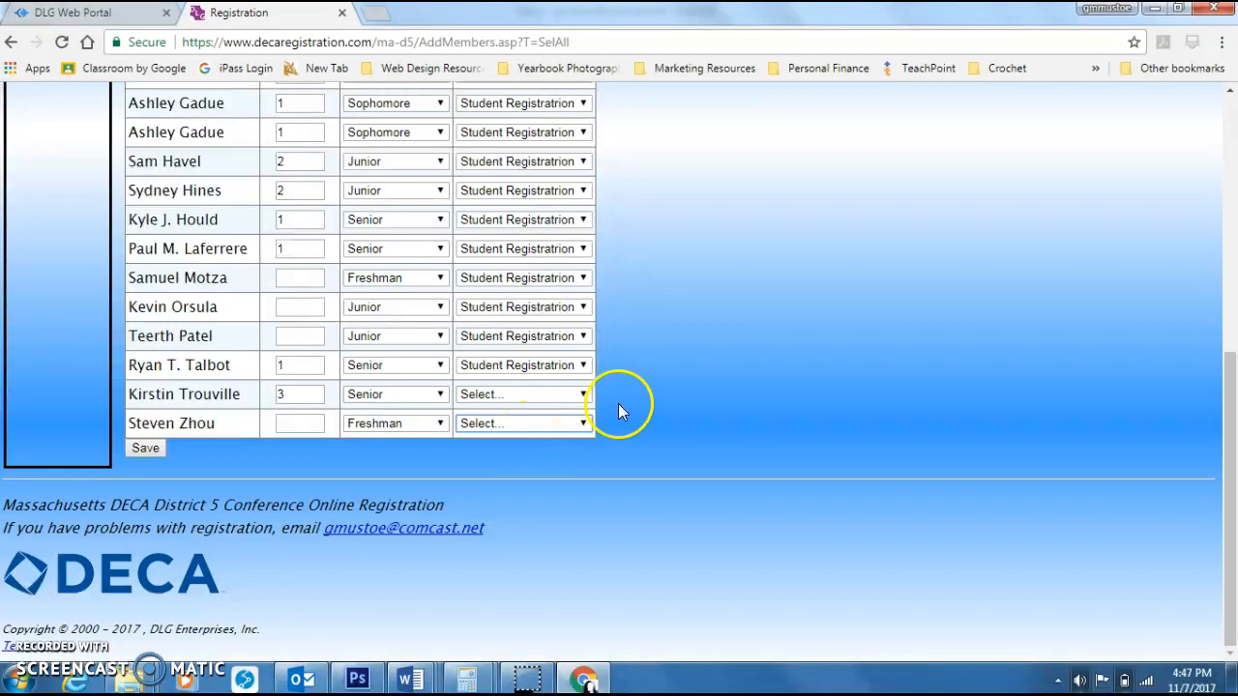
{"action": "scroll", "coordinate": [741, 369], "scroll_direction": "up", "scroll_amount": 5}
{"action": "scroll", "coordinate": [741, 374], "scroll_direction": "up", "scroll_amount": 1}
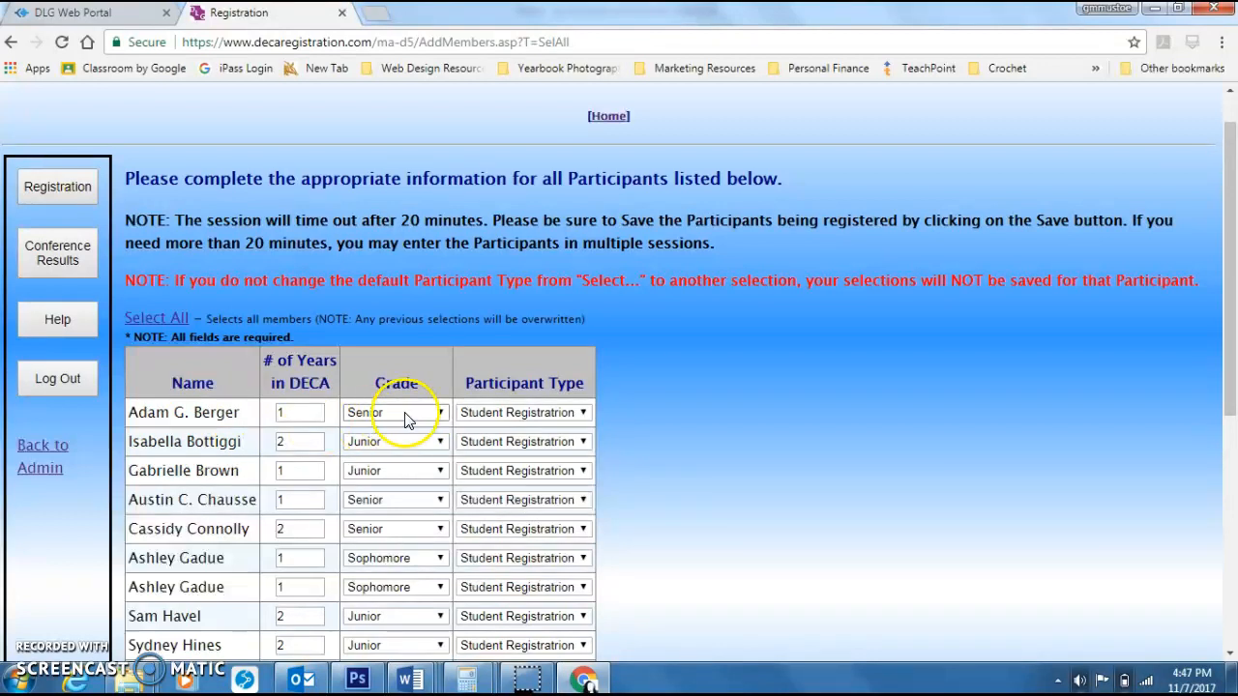
{"action": "scroll", "coordinate": [728, 338], "scroll_direction": "down", "scroll_amount": 5}
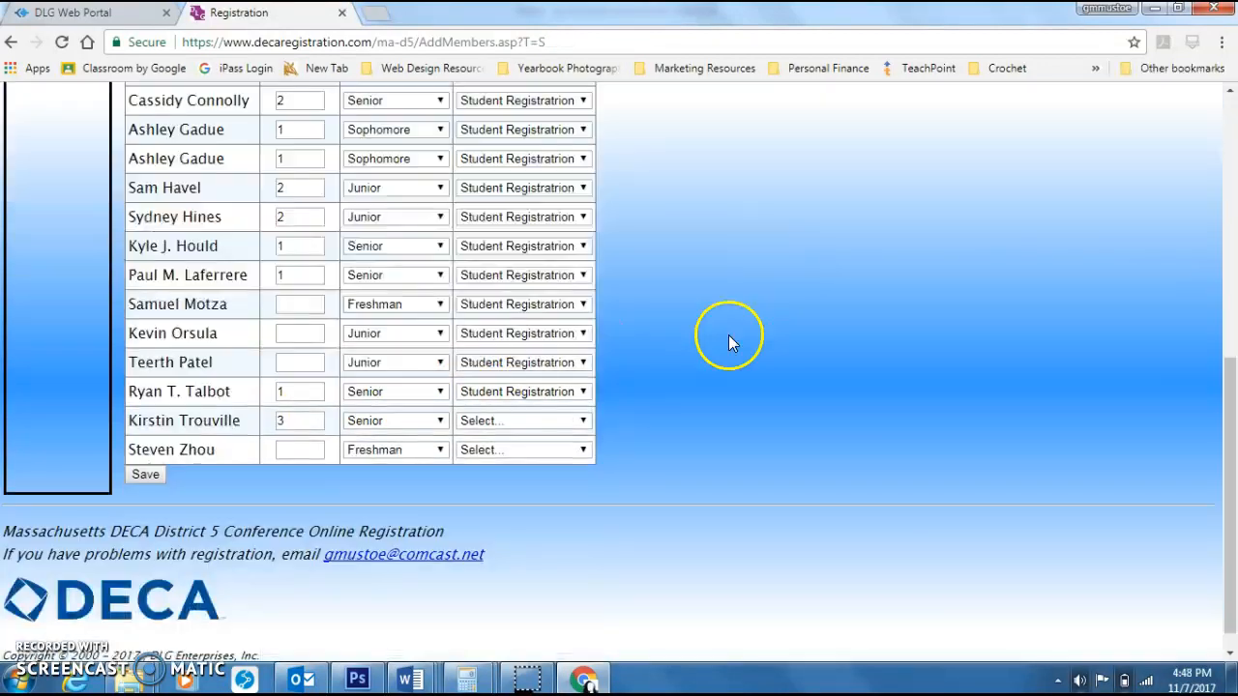
{"action": "scroll", "coordinate": [730, 341], "scroll_direction": "up", "scroll_amount": 3}
{"action": "left_click_drag", "start_coordinate": [309, 257], "coordinate": [243, 267]}
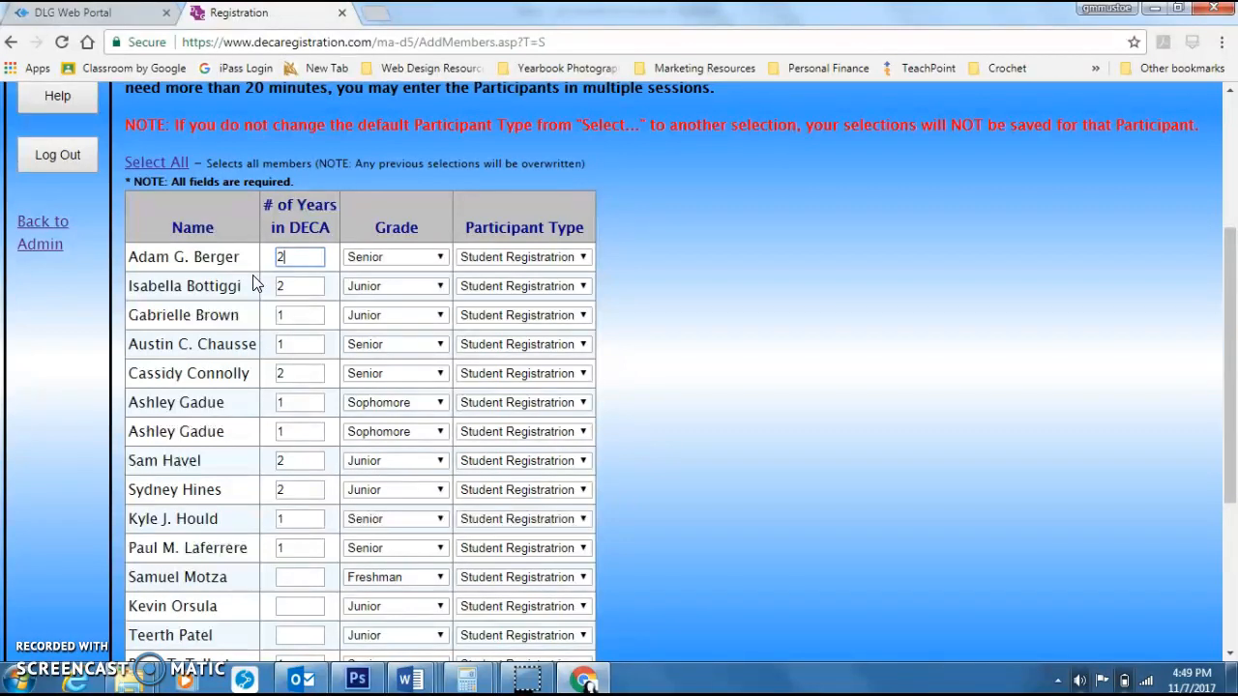
{"action": "scroll", "coordinate": [474, 415], "scroll_direction": "down", "scroll_amount": 3}
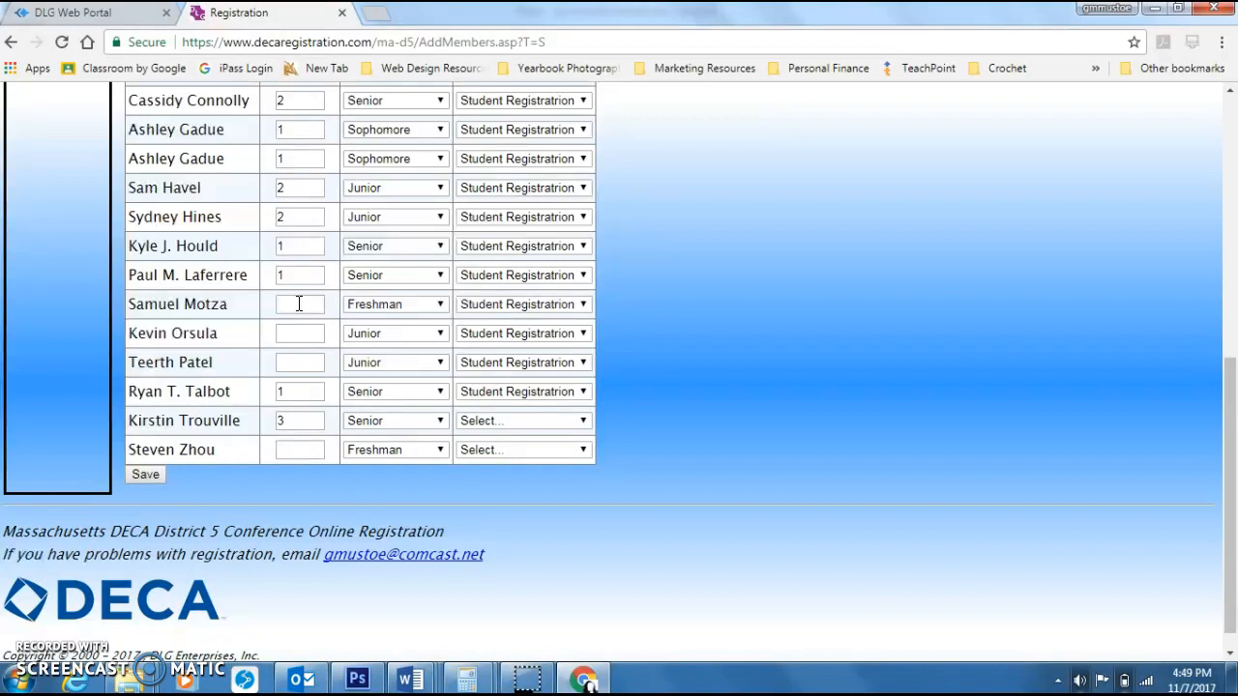
{"action": "left_click", "coordinate": [541, 391]}
{"action": "left_click", "coordinate": [528, 408]}
{"action": "left_click", "coordinate": [517, 362]}
{"action": "left_click", "coordinate": [513, 379]}
{"action": "left_click", "coordinate": [519, 334]}
{"action": "left_click", "coordinate": [516, 349]}
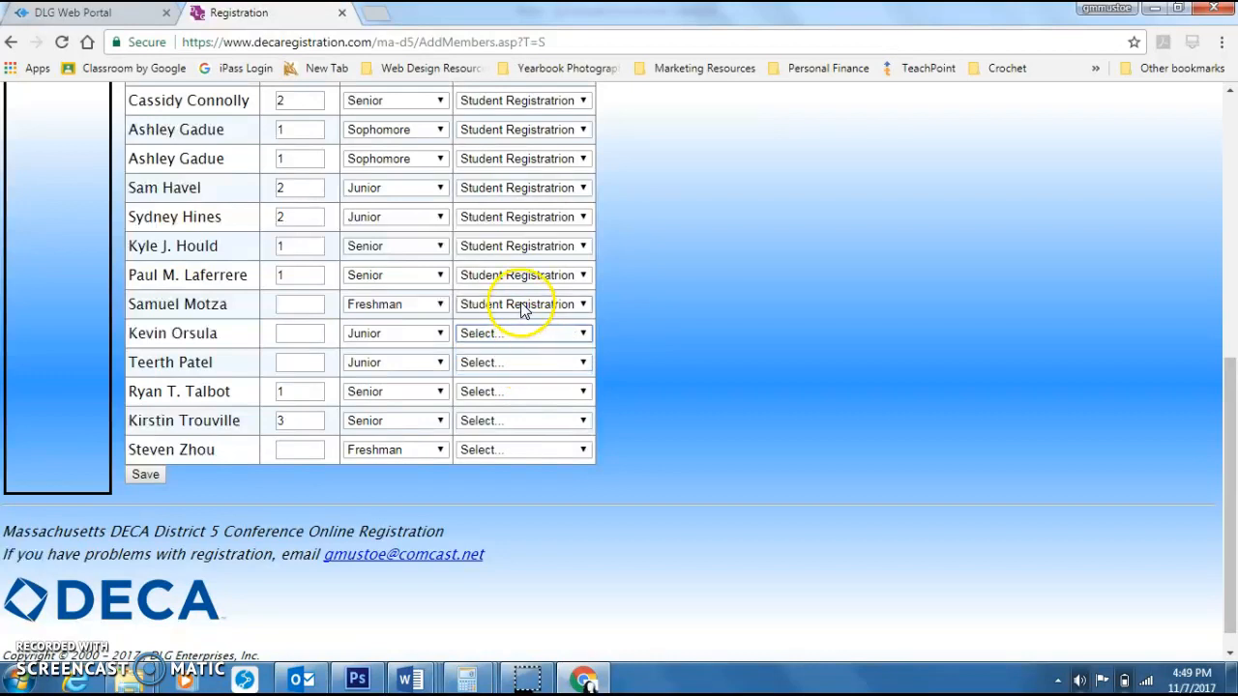
{"action": "left_click", "coordinate": [523, 305]}
{"action": "left_click", "coordinate": [511, 321]}
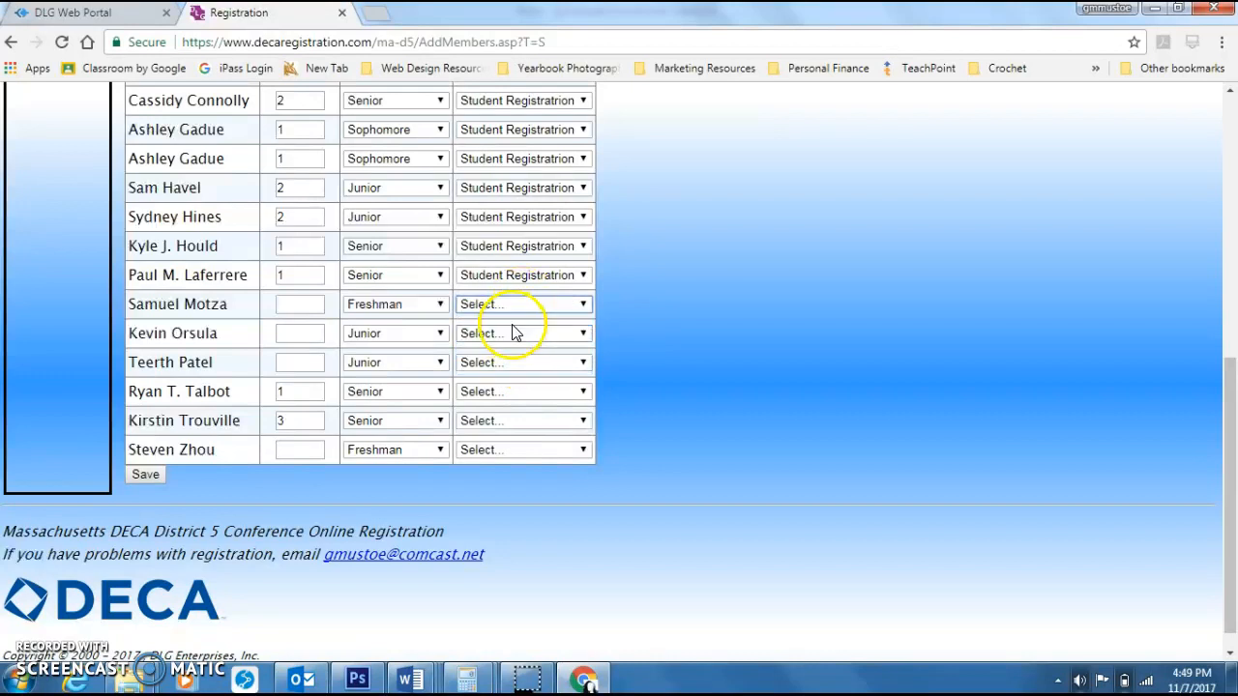
{"action": "scroll", "coordinate": [620, 354], "scroll_direction": "up", "scroll_amount": 3}
{"action": "scroll", "coordinate": [620, 354], "scroll_direction": "down", "scroll_amount": 2}
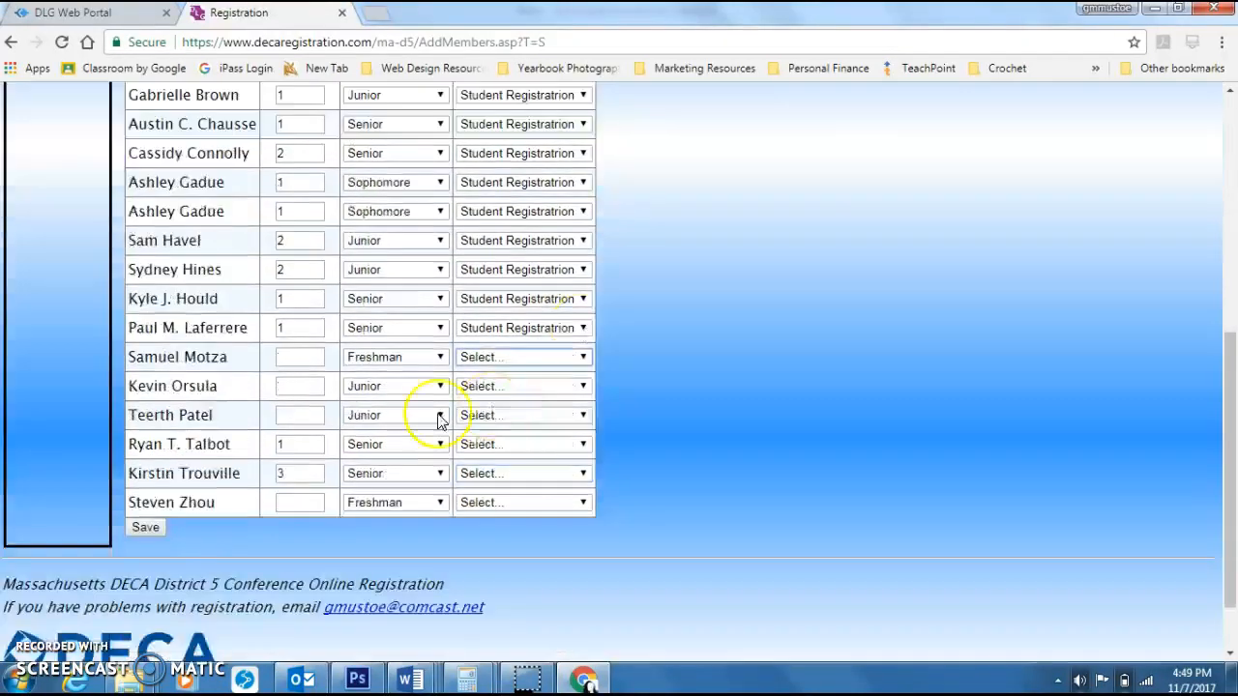
{"action": "scroll", "coordinate": [438, 418], "scroll_direction": "down", "scroll_amount": 1}
{"action": "left_click", "coordinate": [161, 476]}
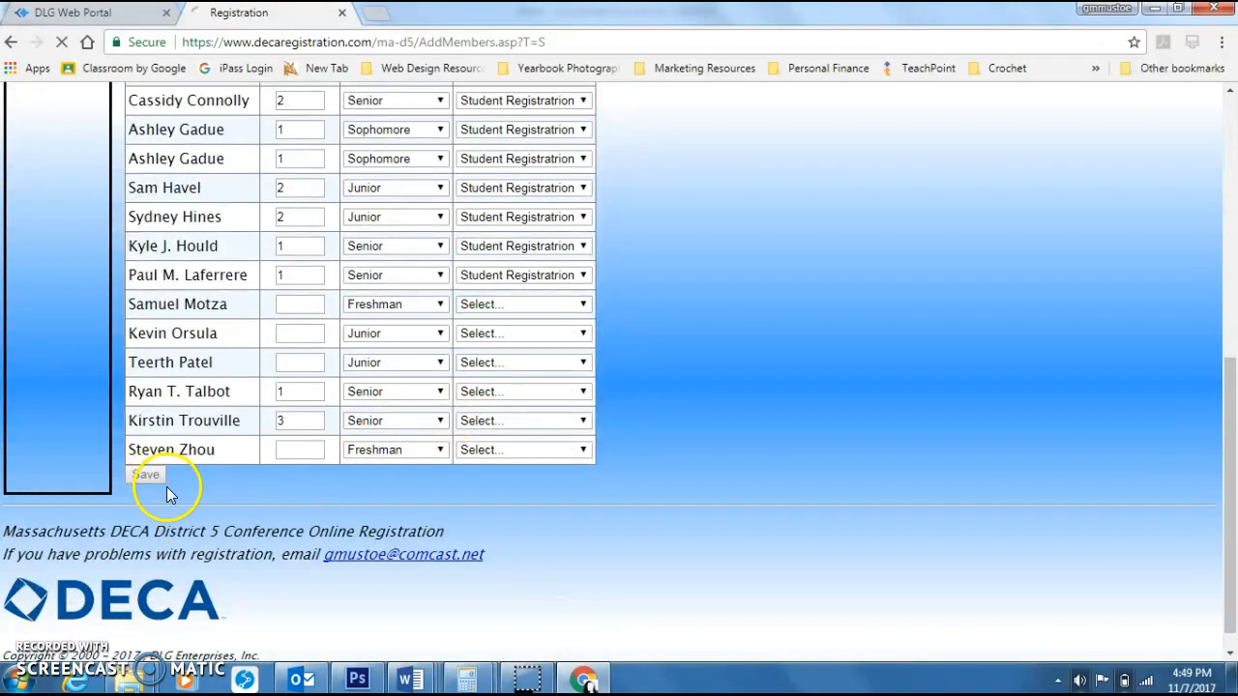
{"action": "scroll", "coordinate": [787, 369], "scroll_direction": "down", "scroll_amount": 2}
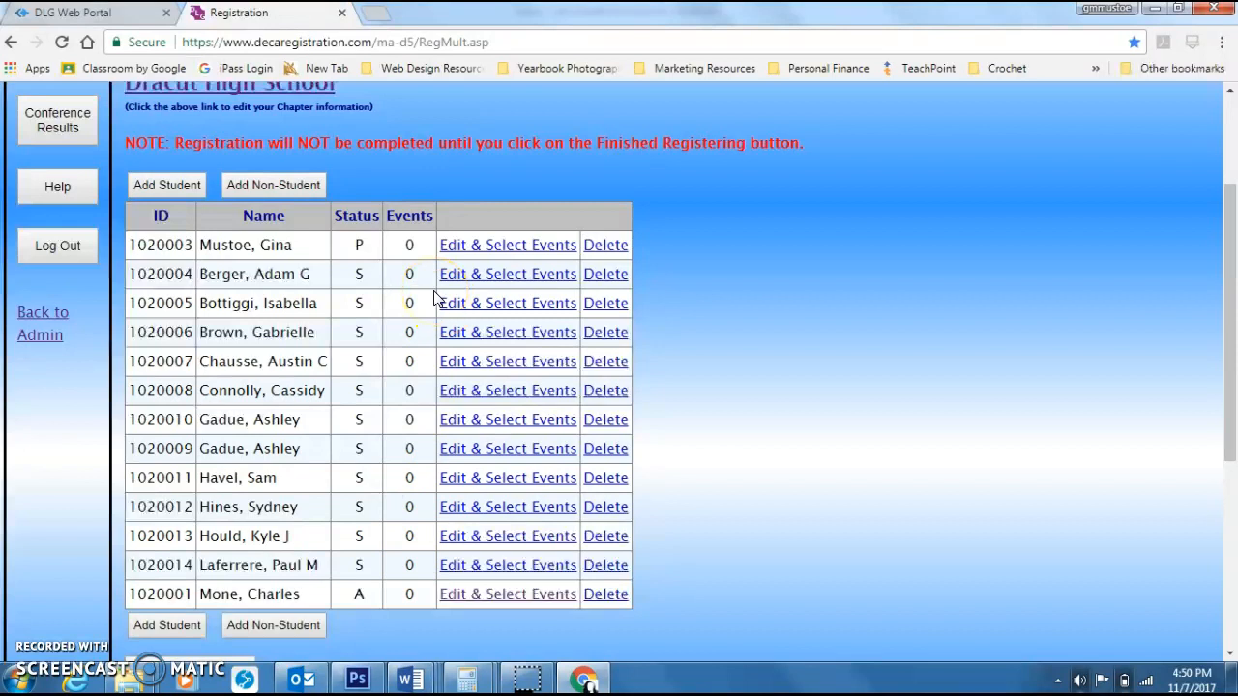
{"action": "left_click", "coordinate": [492, 282]}
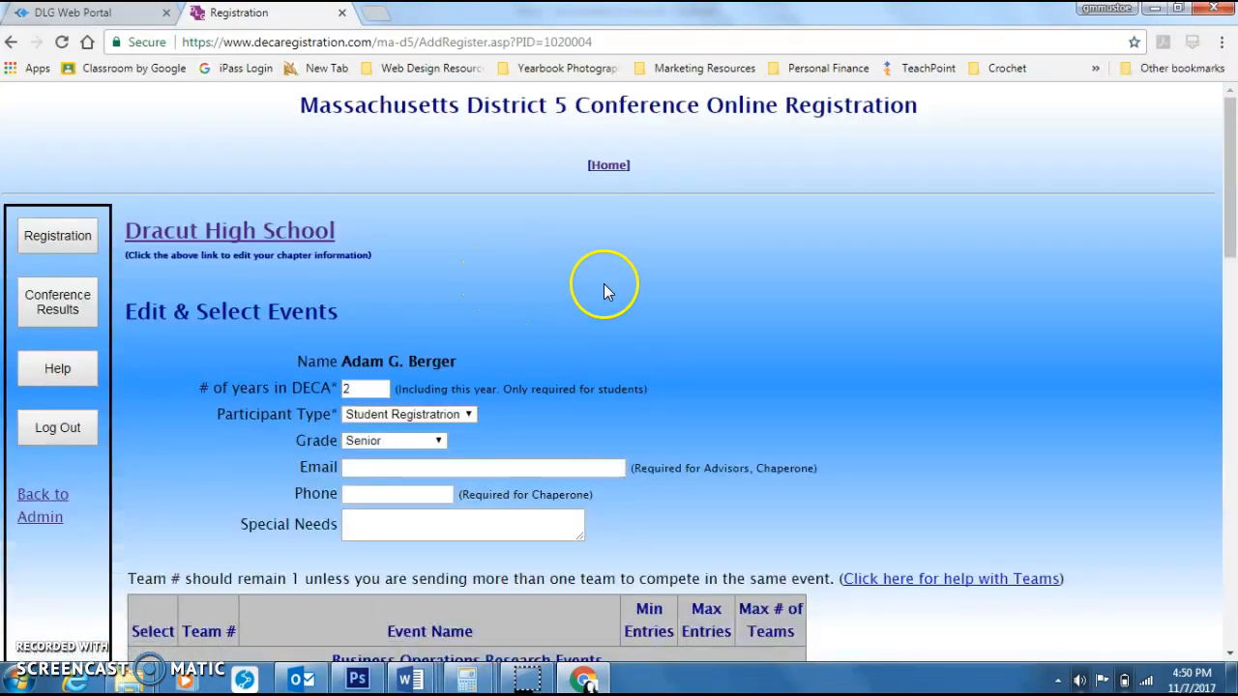
{"action": "scroll", "coordinate": [604, 290], "scroll_direction": "down", "scroll_amount": 2}
{"action": "left_click", "coordinate": [491, 284]}
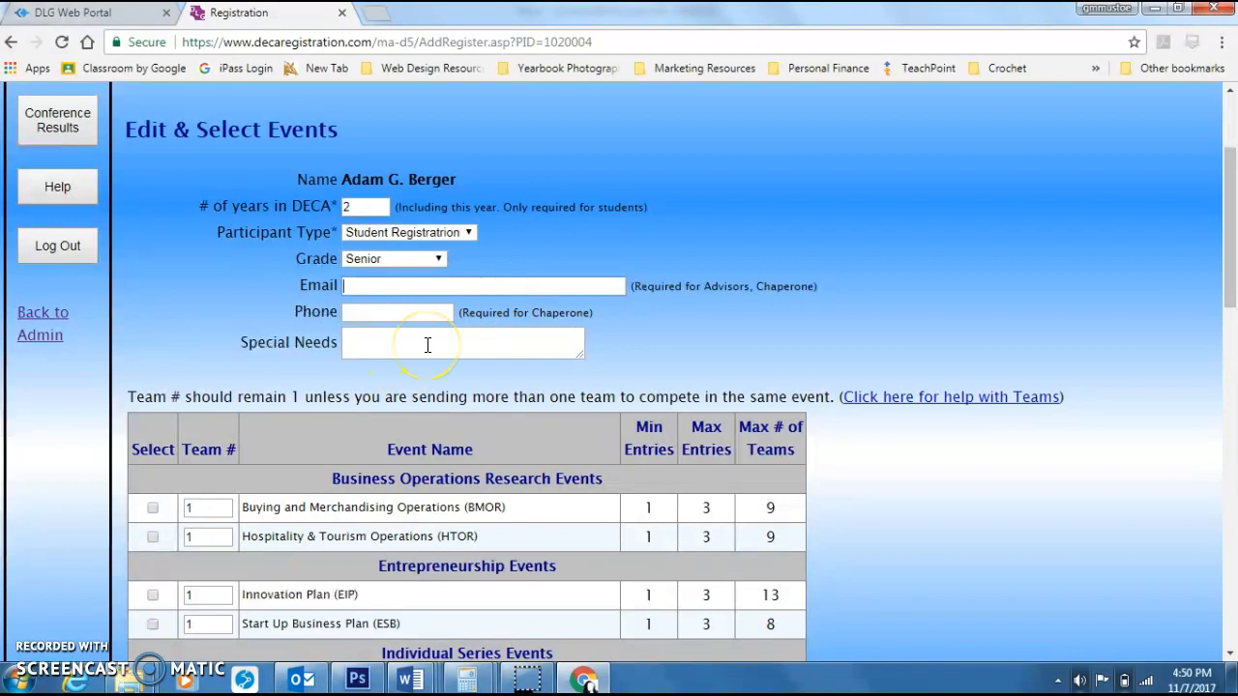
{"action": "scroll", "coordinate": [715, 222], "scroll_direction": "down", "scroll_amount": 2}
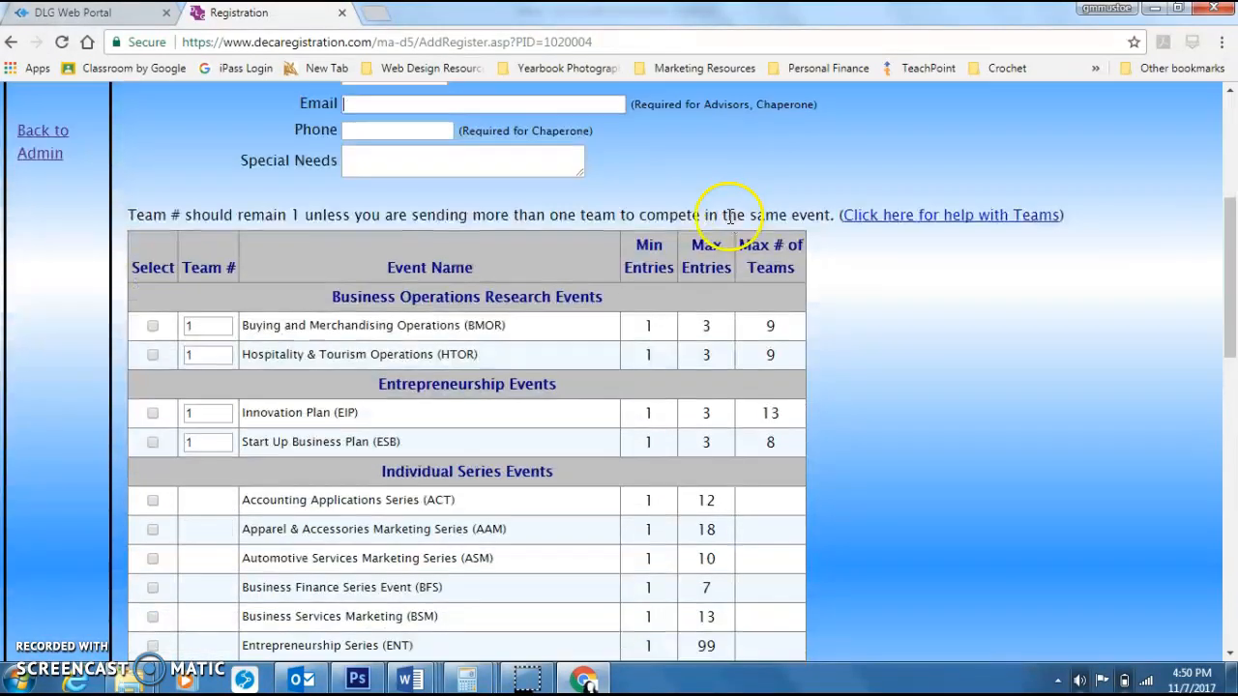
{"action": "scroll", "coordinate": [730, 216], "scroll_direction": "down", "scroll_amount": 8}
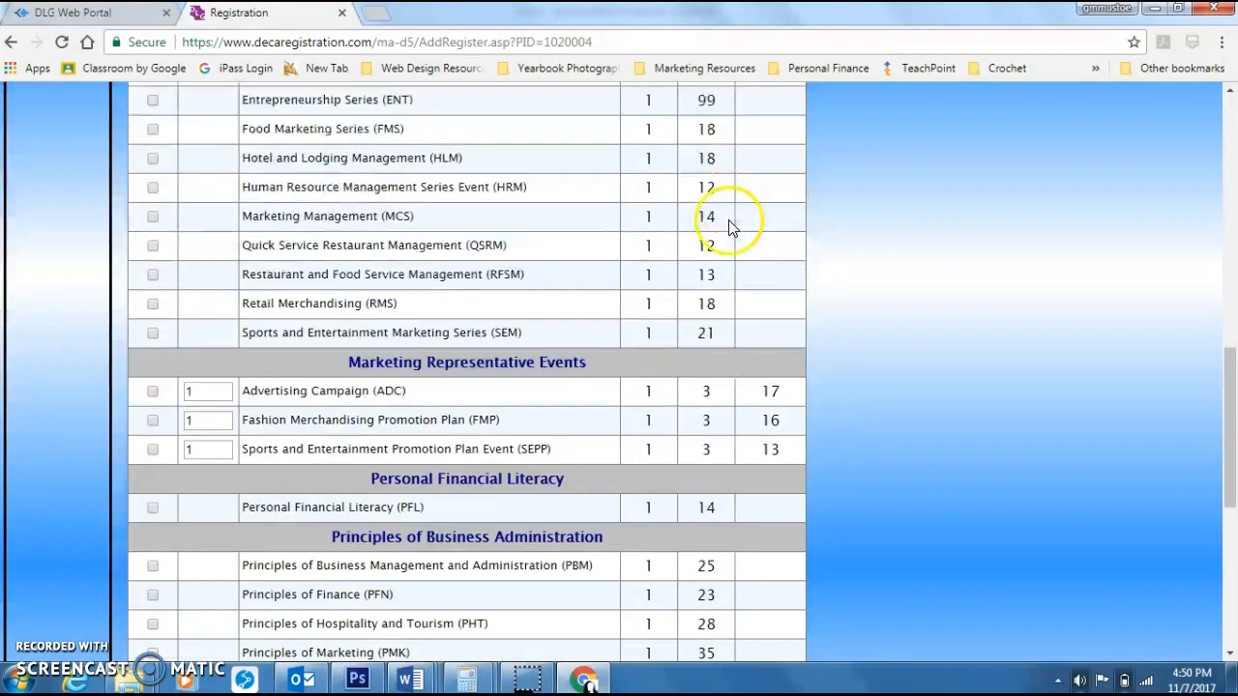
{"action": "scroll", "coordinate": [730, 227], "scroll_direction": "down", "scroll_amount": 2}
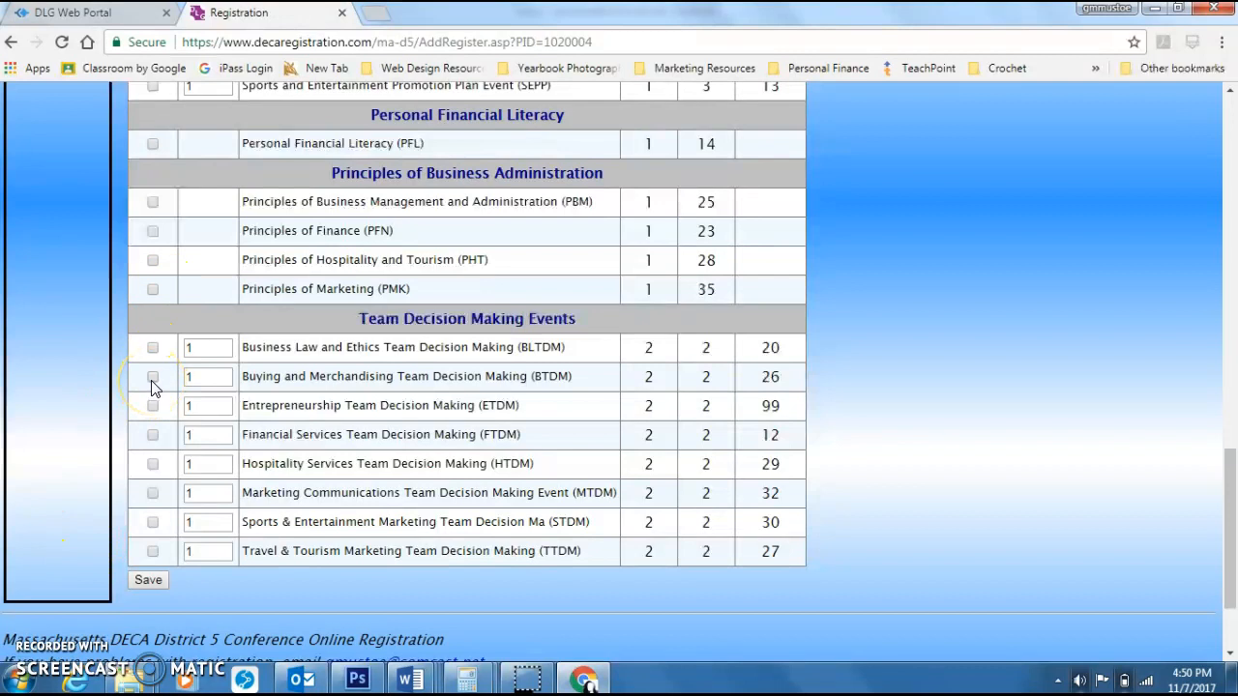
{"action": "scroll", "coordinate": [155, 384], "scroll_direction": "up", "scroll_amount": 3}
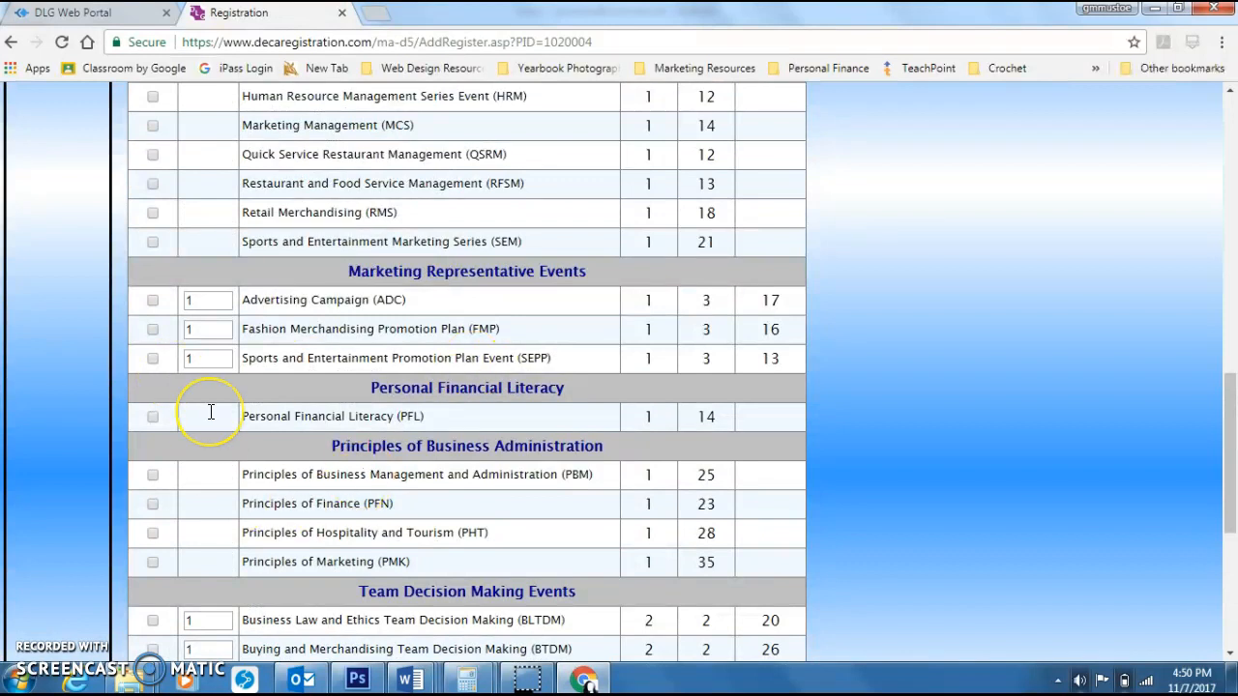
{"action": "scroll", "coordinate": [207, 409], "scroll_direction": "up", "scroll_amount": 2}
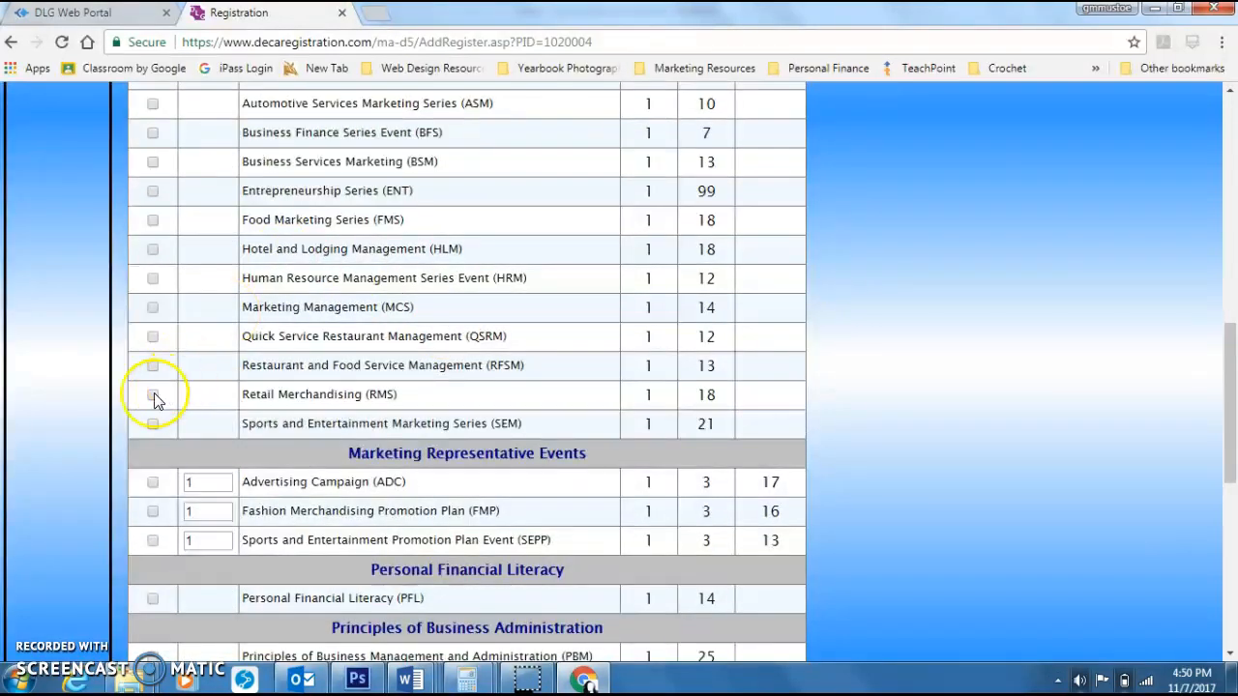
{"action": "left_click", "coordinate": [152, 337]}
{"action": "scroll", "coordinate": [534, 213], "scroll_direction": "down", "scroll_amount": 6}
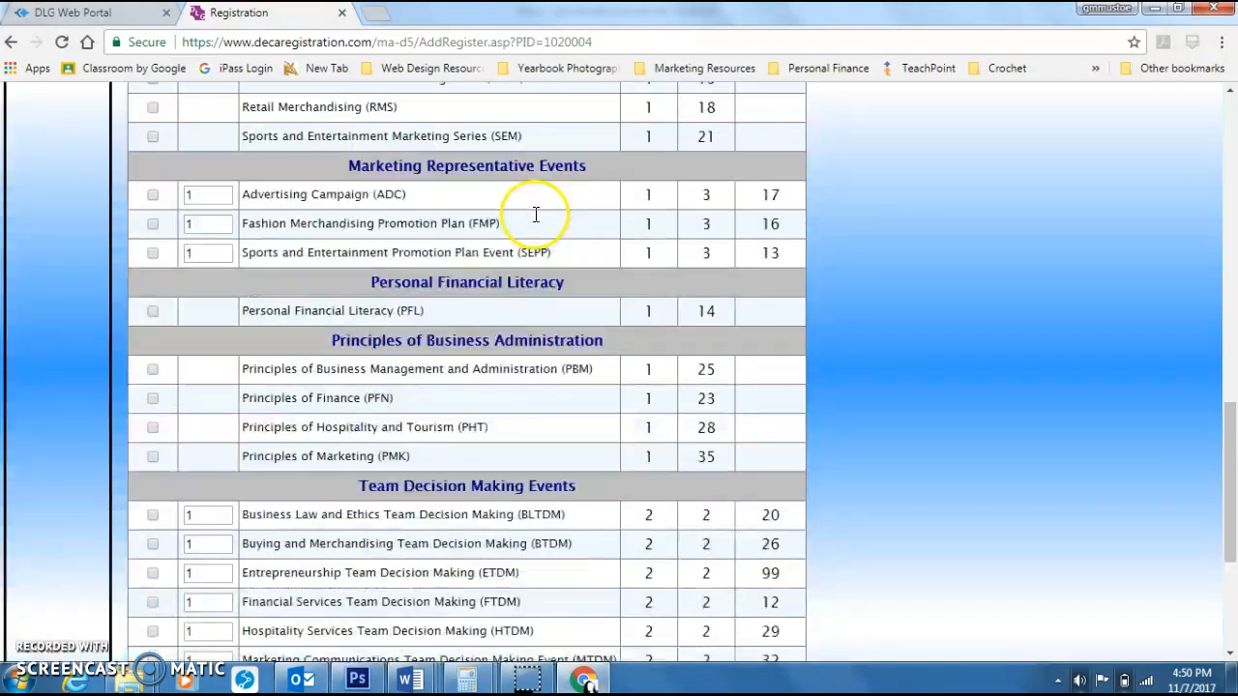
{"action": "left_click", "coordinate": [152, 449]}
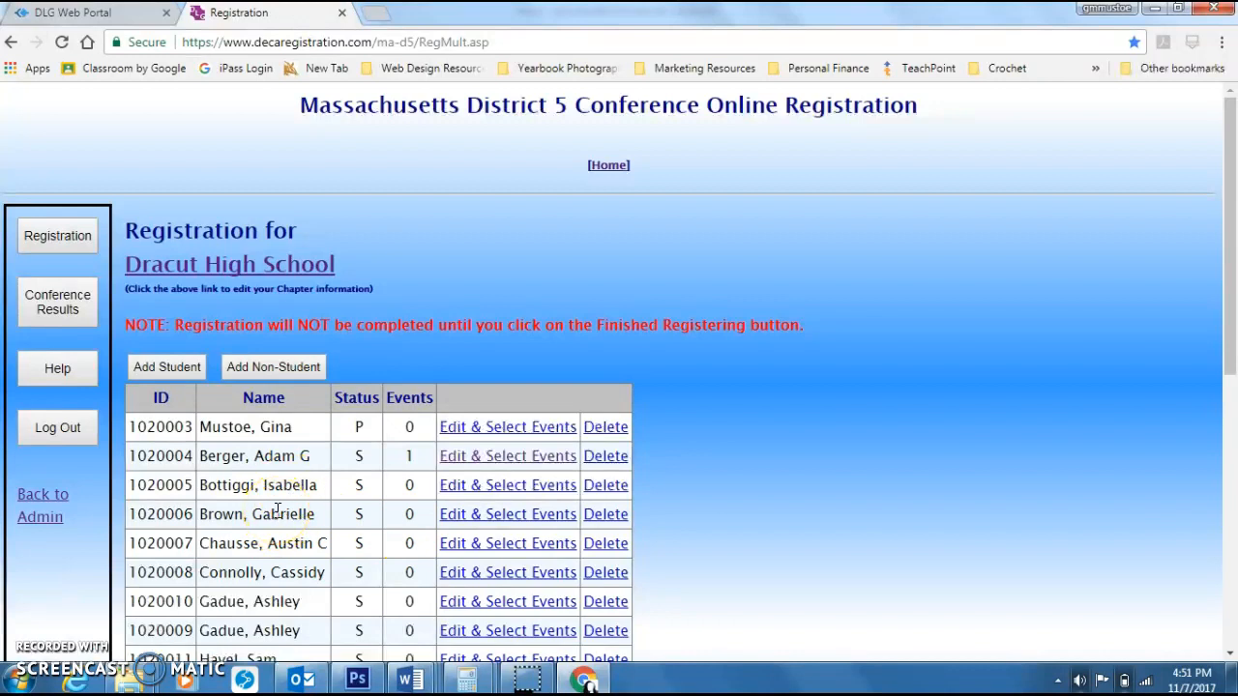
{"action": "left_click", "coordinate": [479, 491]}
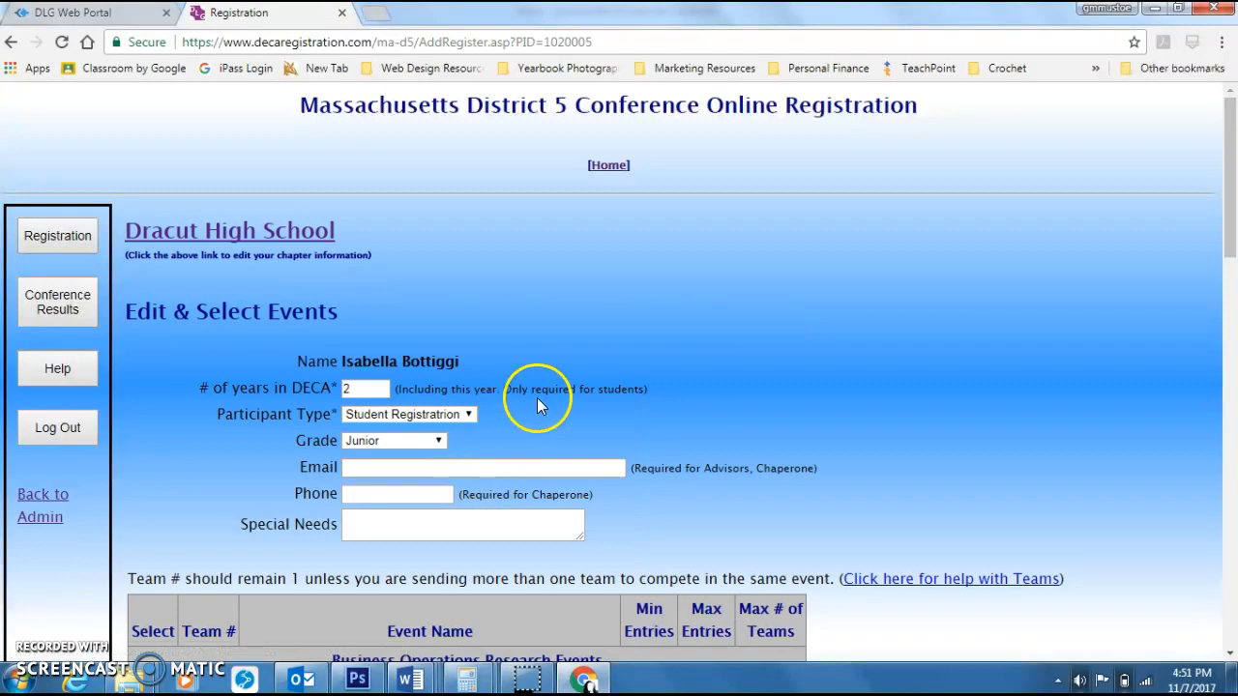
{"action": "scroll", "coordinate": [580, 400], "scroll_direction": "down", "scroll_amount": 10}
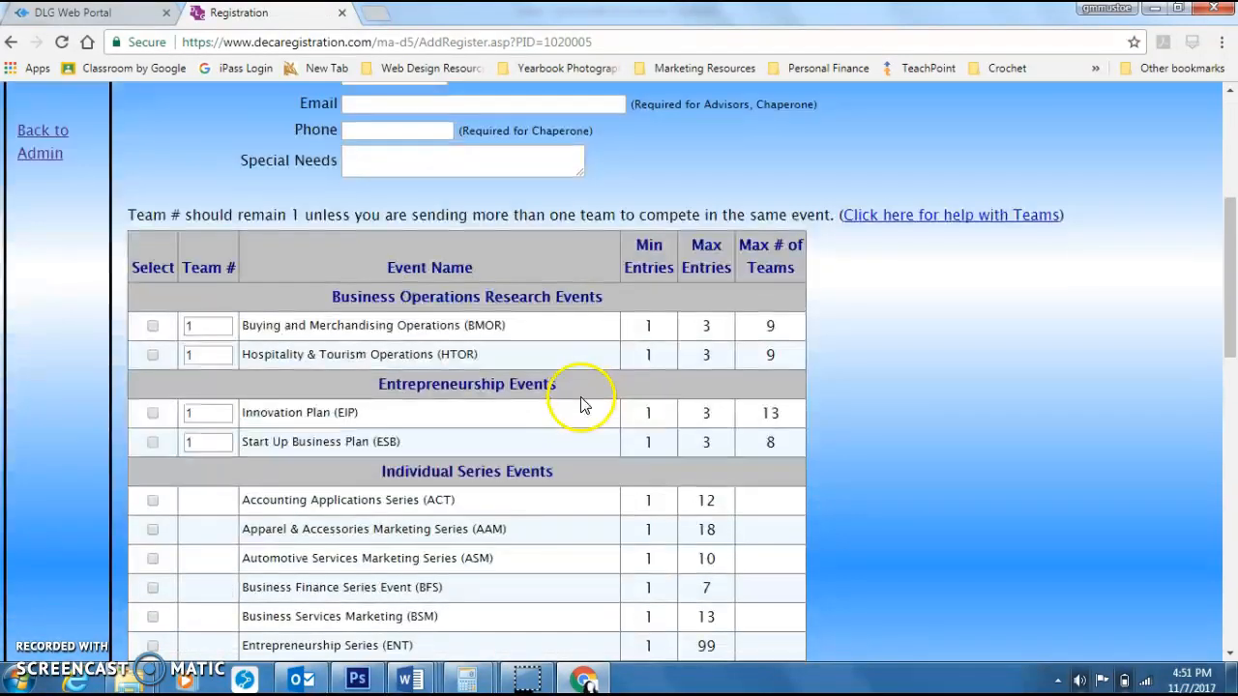
{"action": "scroll", "coordinate": [581, 405], "scroll_direction": "down", "scroll_amount": 5}
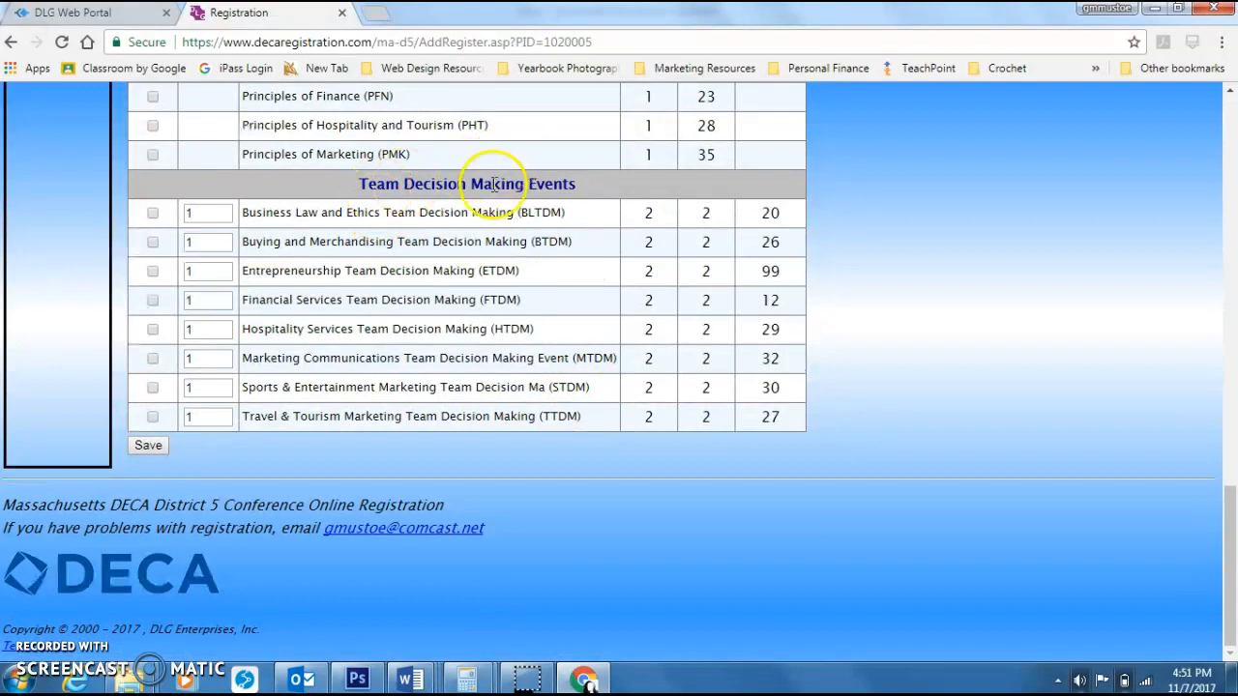
{"action": "left_click", "coordinate": [152, 389]}
{"action": "double_click", "coordinate": [205, 389]}
{"action": "left_click", "coordinate": [155, 443]}
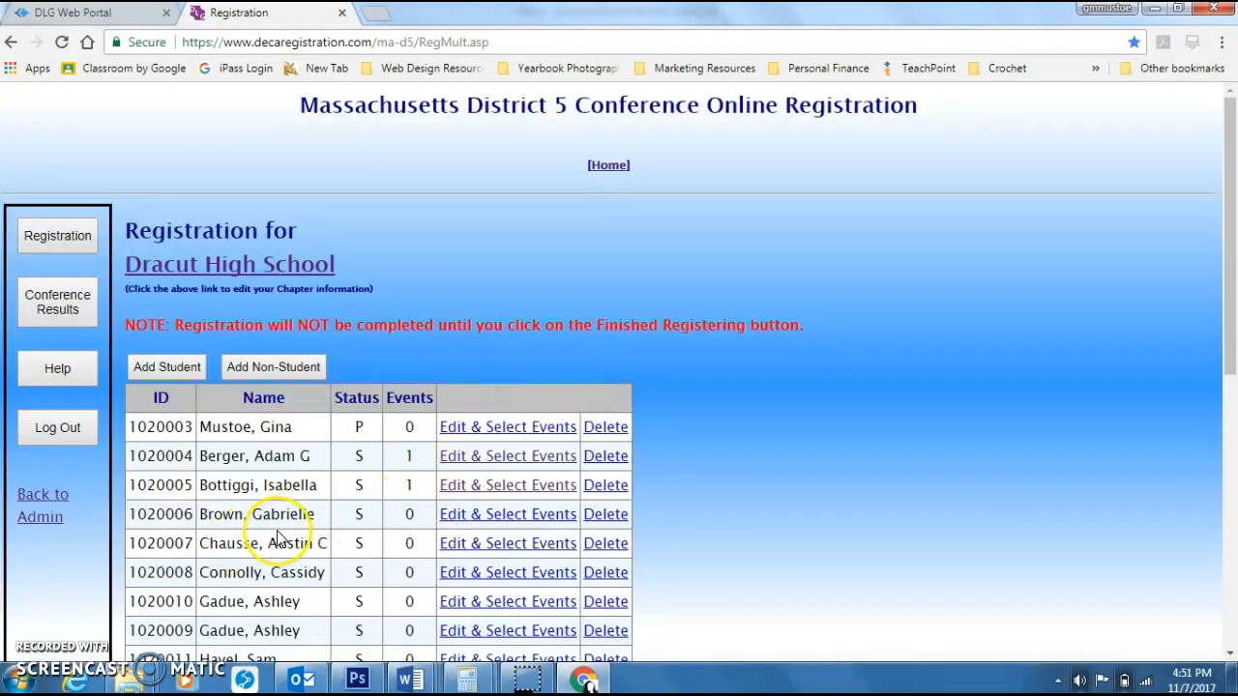
{"action": "left_click", "coordinate": [518, 515]}
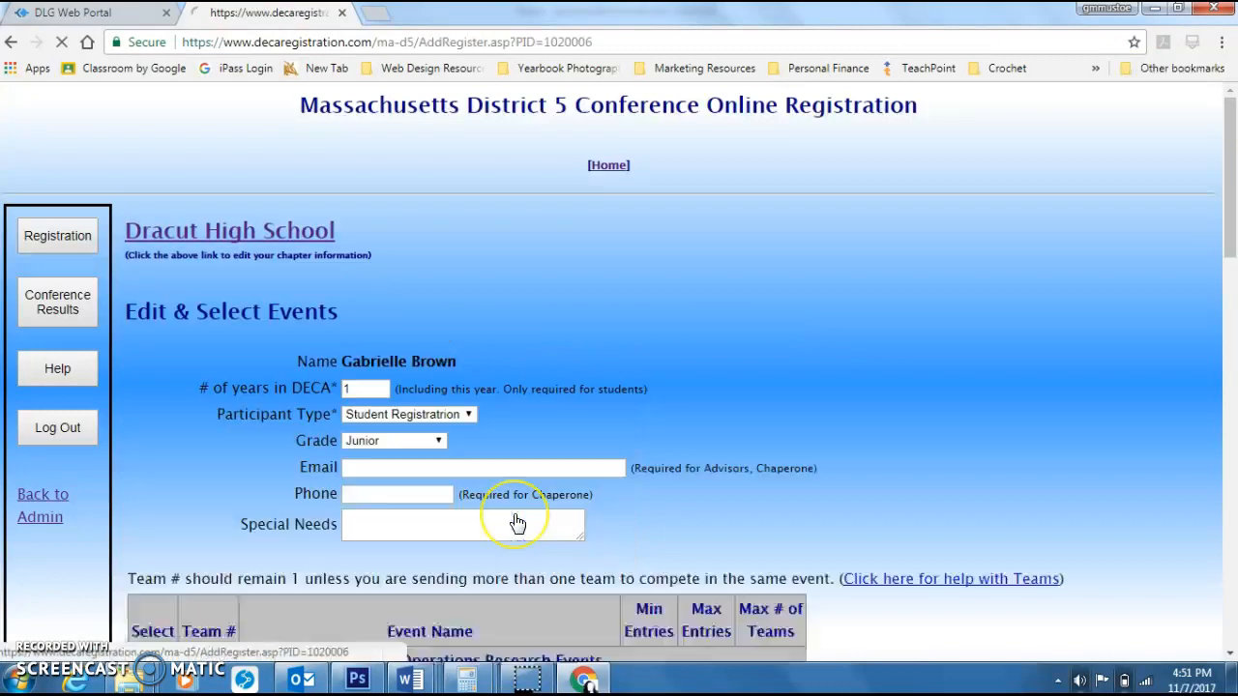
{"action": "scroll", "coordinate": [516, 520], "scroll_direction": "down", "scroll_amount": 4}
{"action": "scroll", "coordinate": [502, 500], "scroll_direction": "down", "scroll_amount": 10}
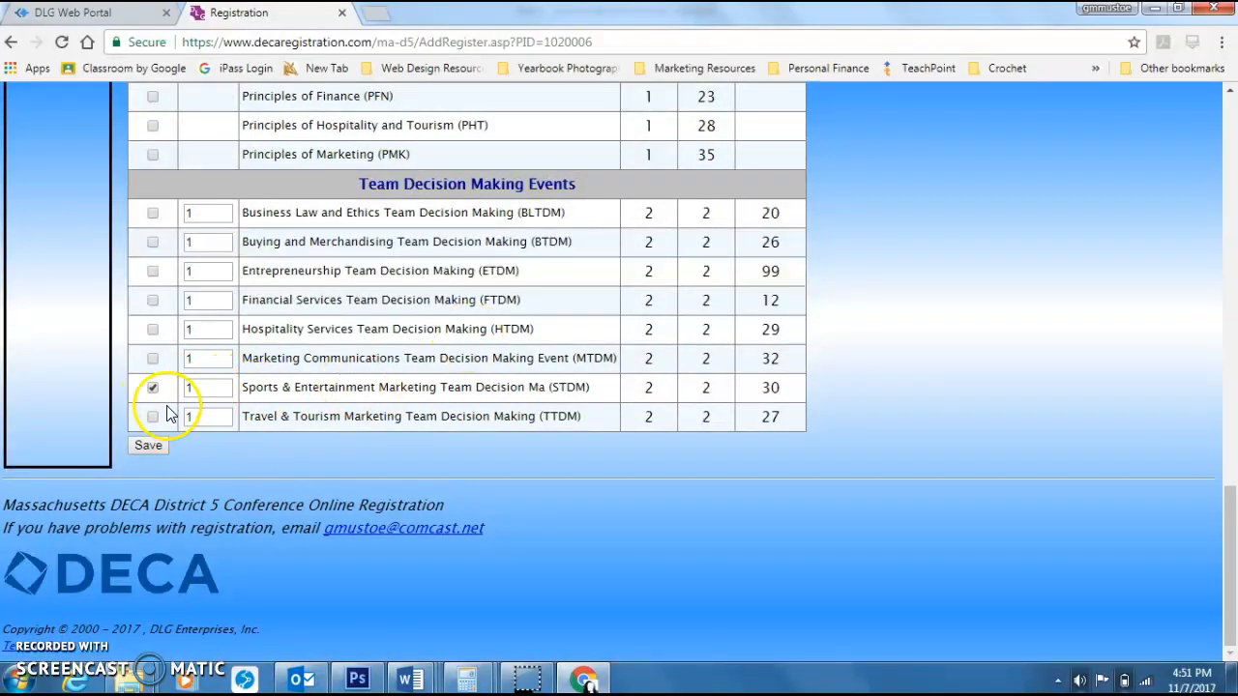
{"action": "left_click", "coordinate": [149, 447]}
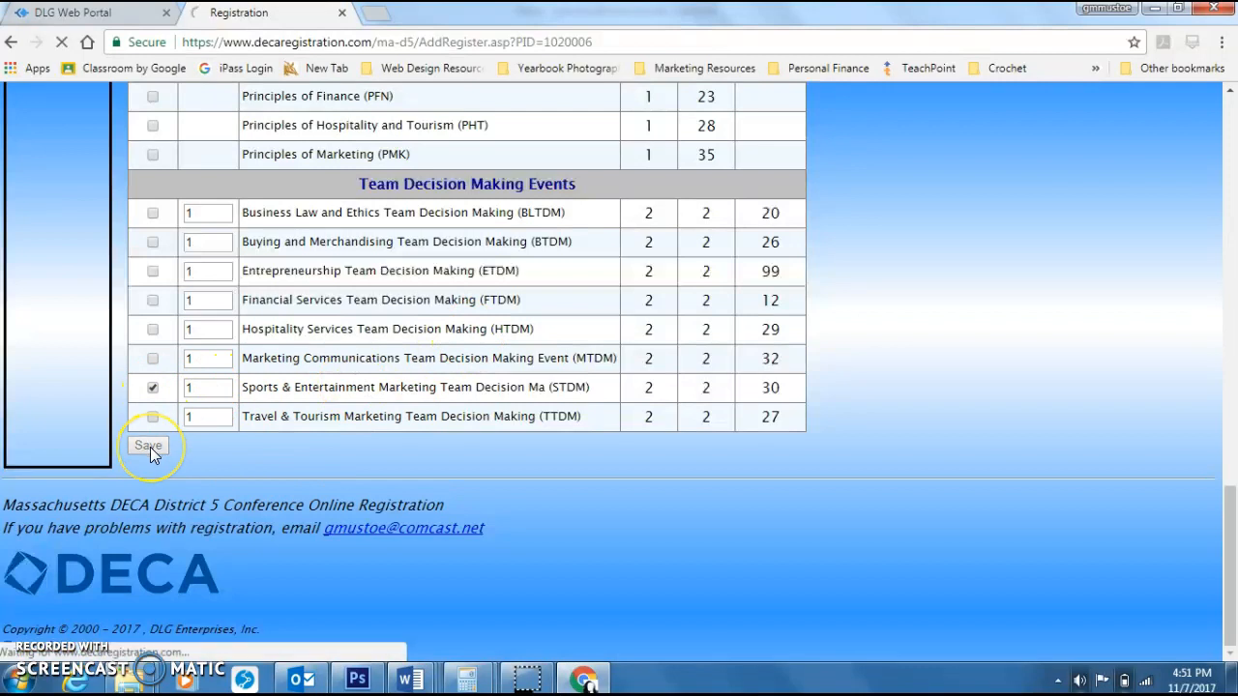
{"action": "scroll", "coordinate": [505, 282], "scroll_direction": "down", "scroll_amount": 2}
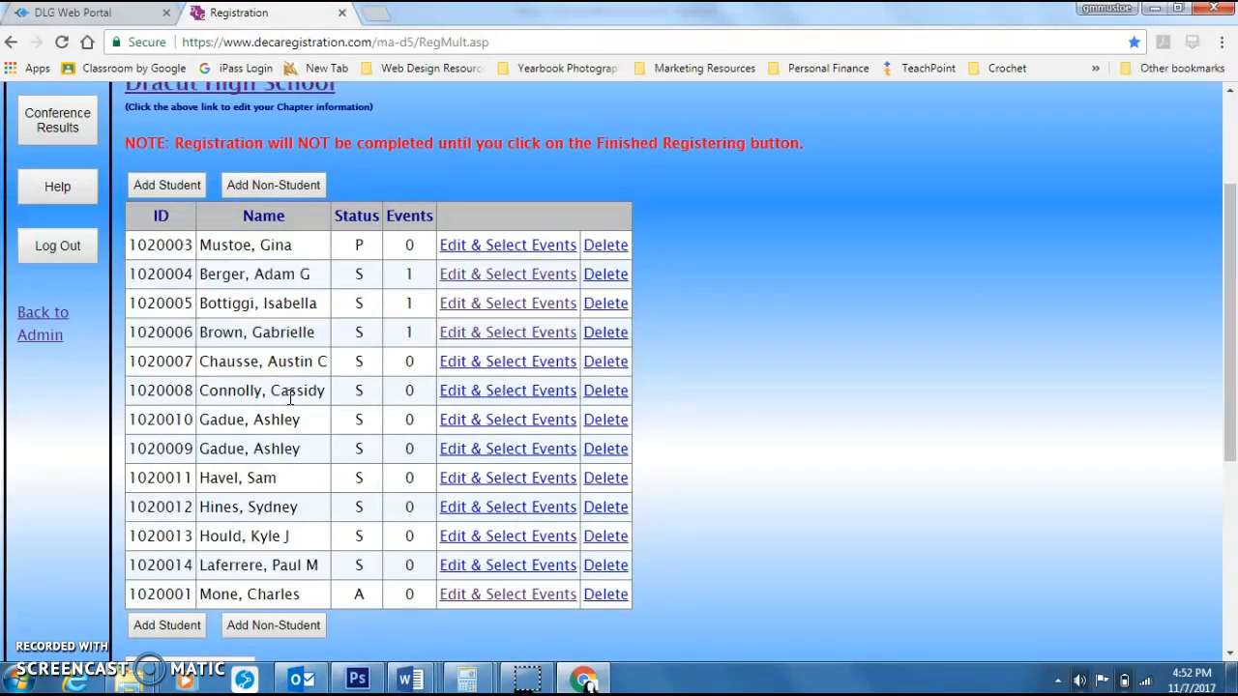
{"action": "left_click", "coordinate": [522, 367]}
{"action": "scroll", "coordinate": [586, 362], "scroll_direction": "down", "scroll_amount": 15}
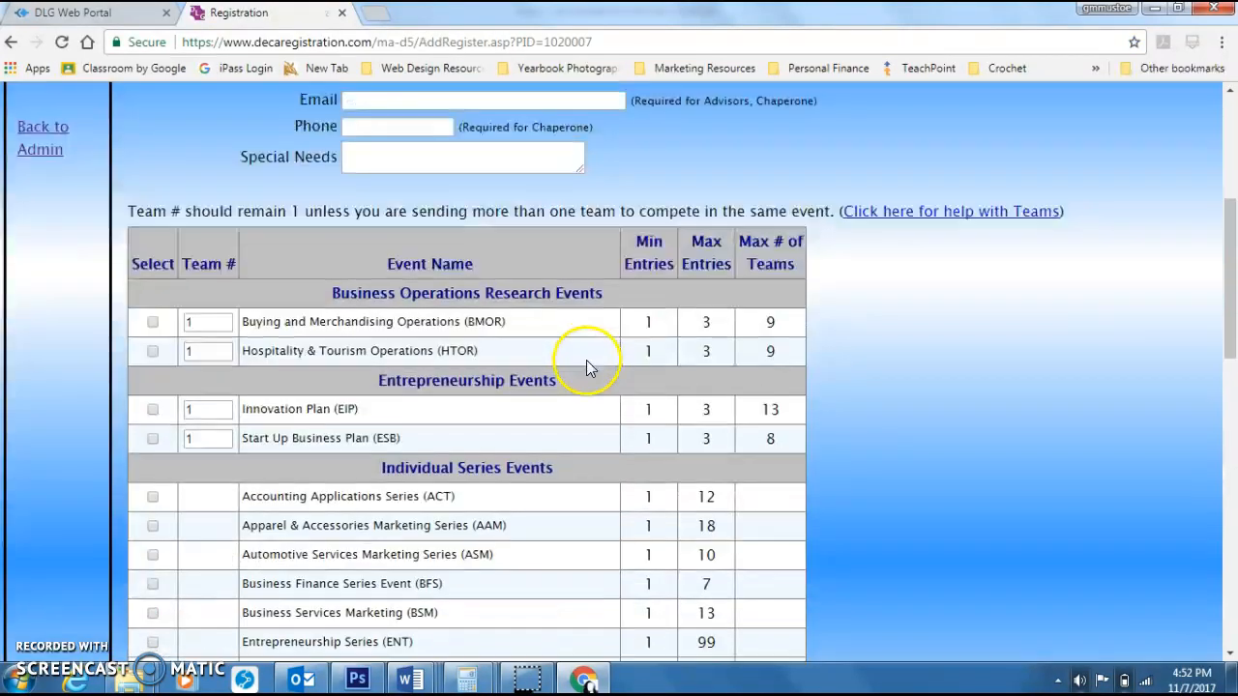
{"action": "scroll", "coordinate": [583, 366], "scroll_direction": "down", "scroll_amount": 3}
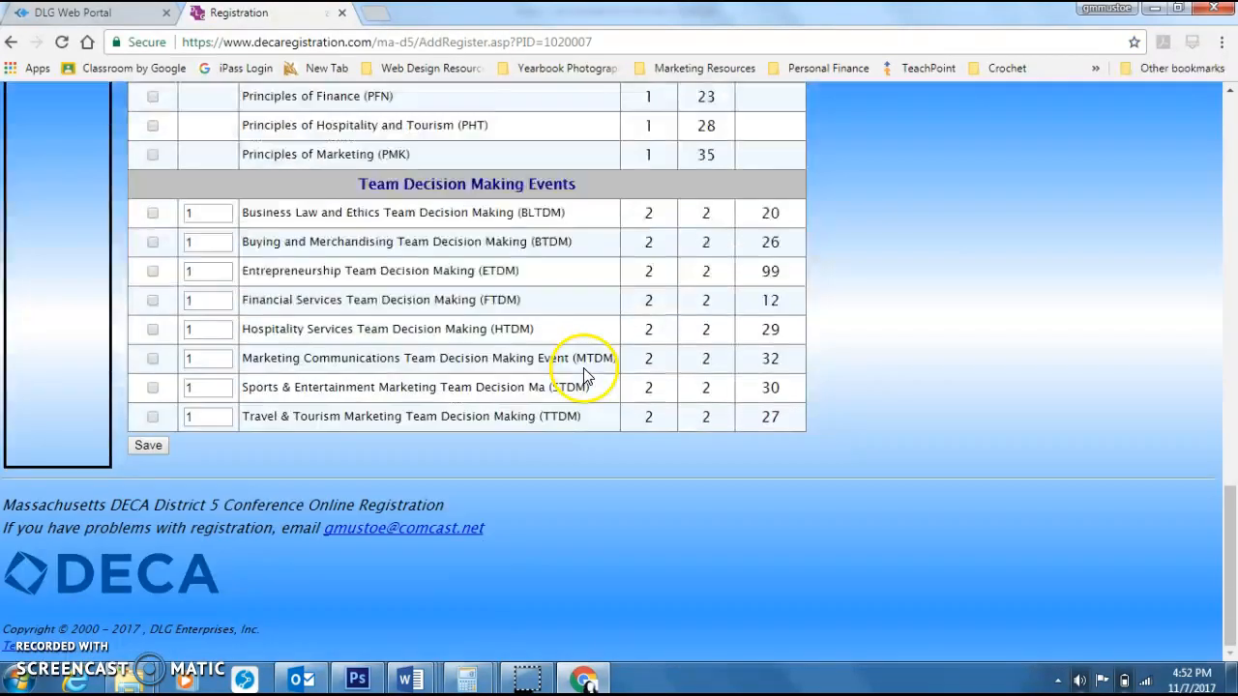
{"action": "left_click", "coordinate": [153, 388]}
{"action": "double_click", "coordinate": [199, 389]}
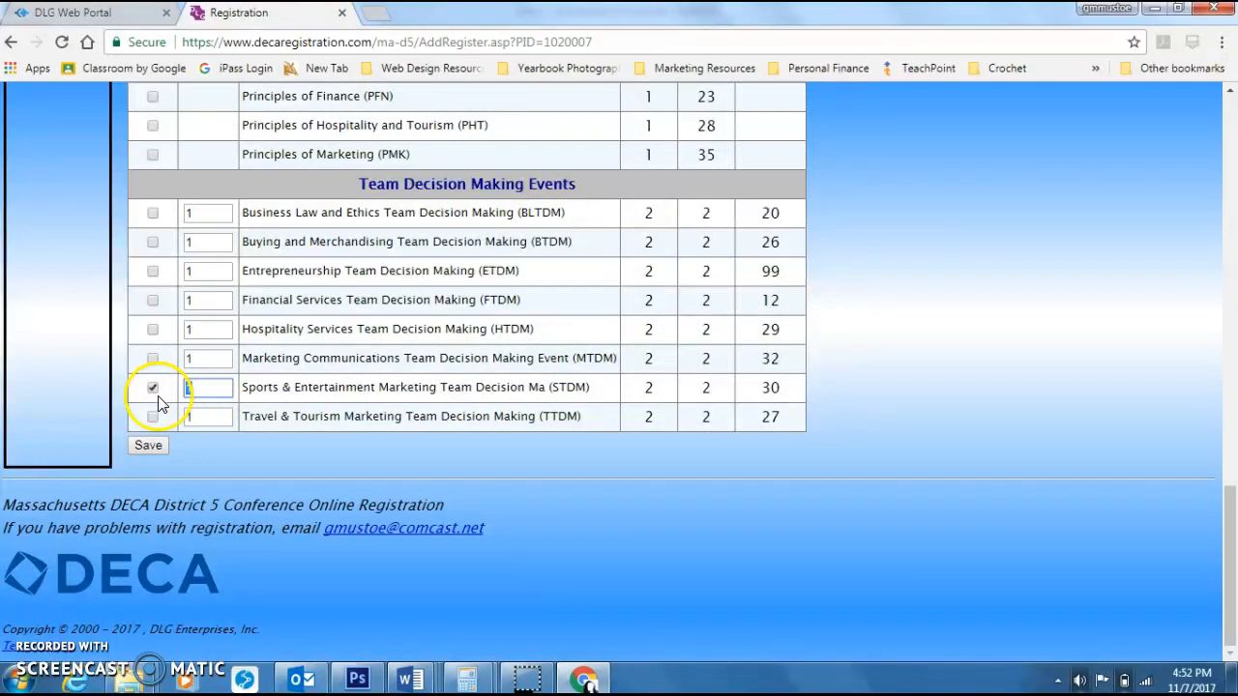
{"action": "type", "text": "2"}
{"action": "left_click", "coordinate": [150, 447]}
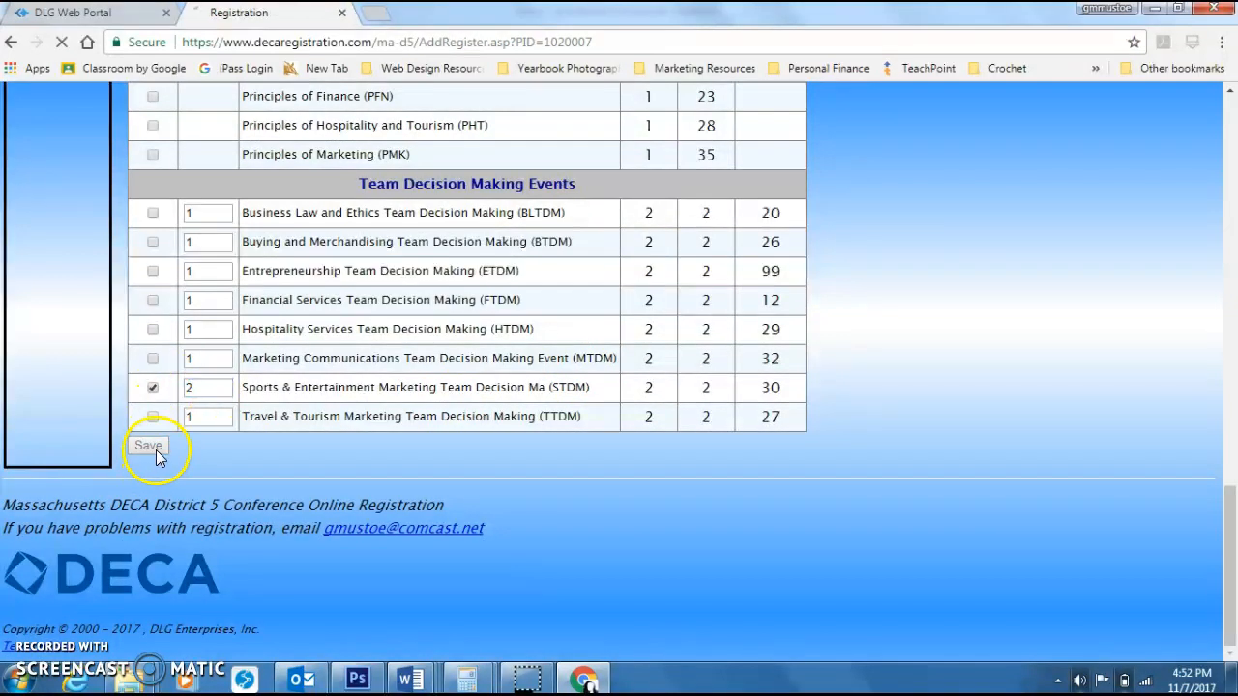
{"action": "scroll", "coordinate": [404, 396], "scroll_direction": "down", "scroll_amount": 2}
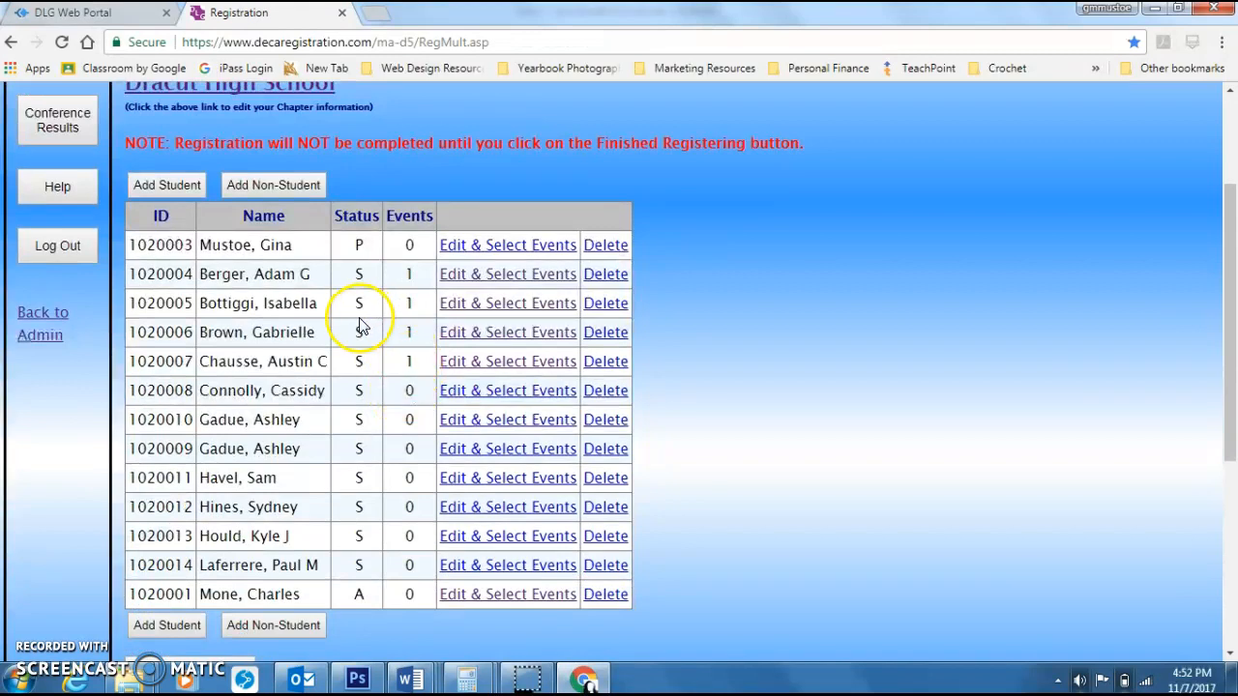
{"action": "left_click", "coordinate": [464, 392]}
{"action": "scroll", "coordinate": [544, 346], "scroll_direction": "down", "scroll_amount": 12}
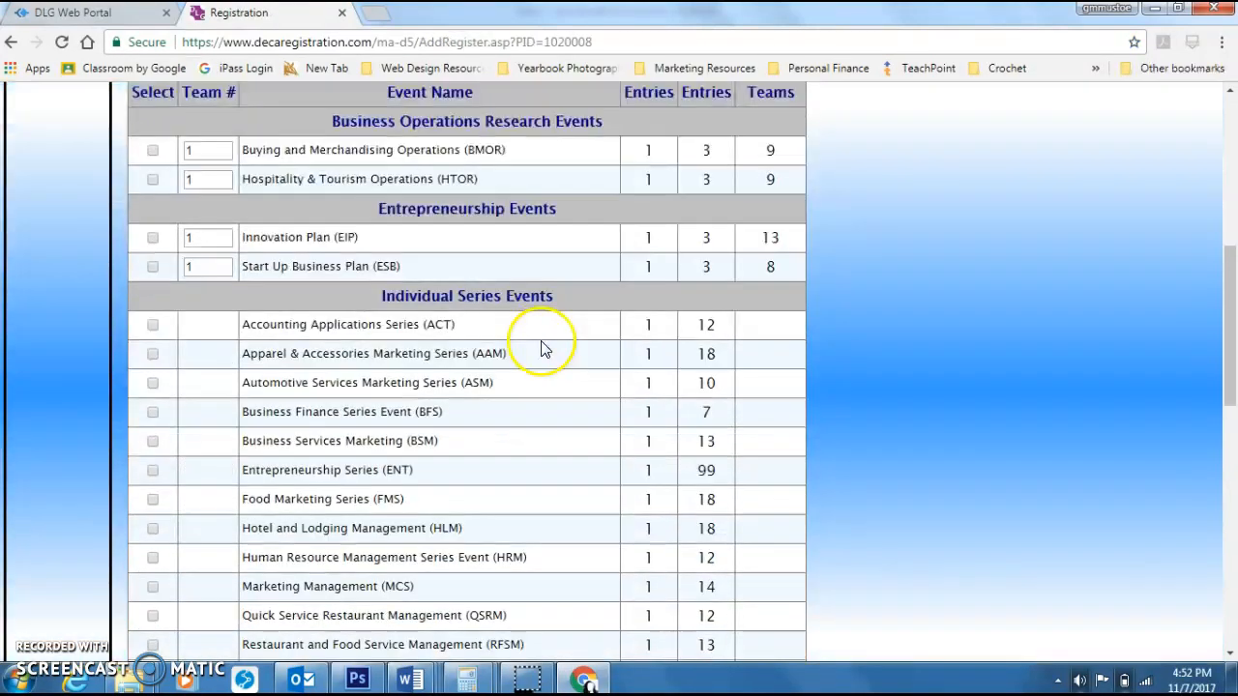
{"action": "scroll", "coordinate": [525, 380], "scroll_direction": "down", "scroll_amount": 4}
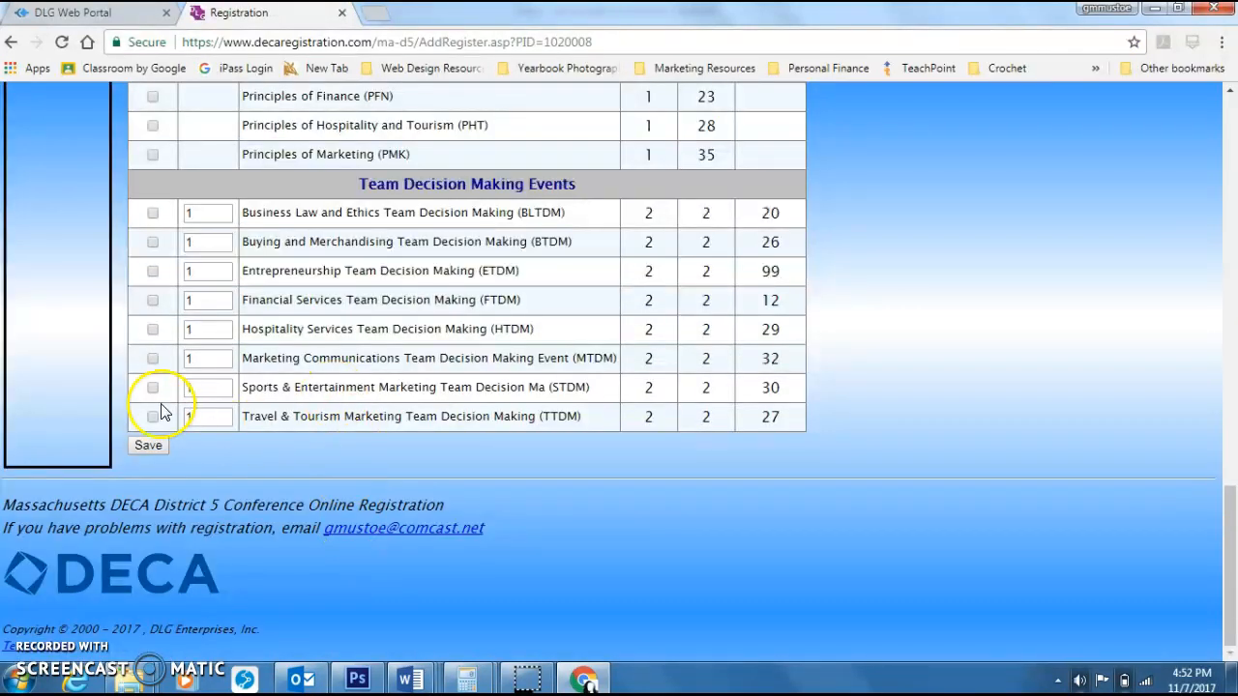
{"action": "left_click", "coordinate": [153, 388]}
{"action": "double_click", "coordinate": [195, 389]}
{"action": "type", "text": "2"}
{"action": "left_click", "coordinate": [148, 445]}
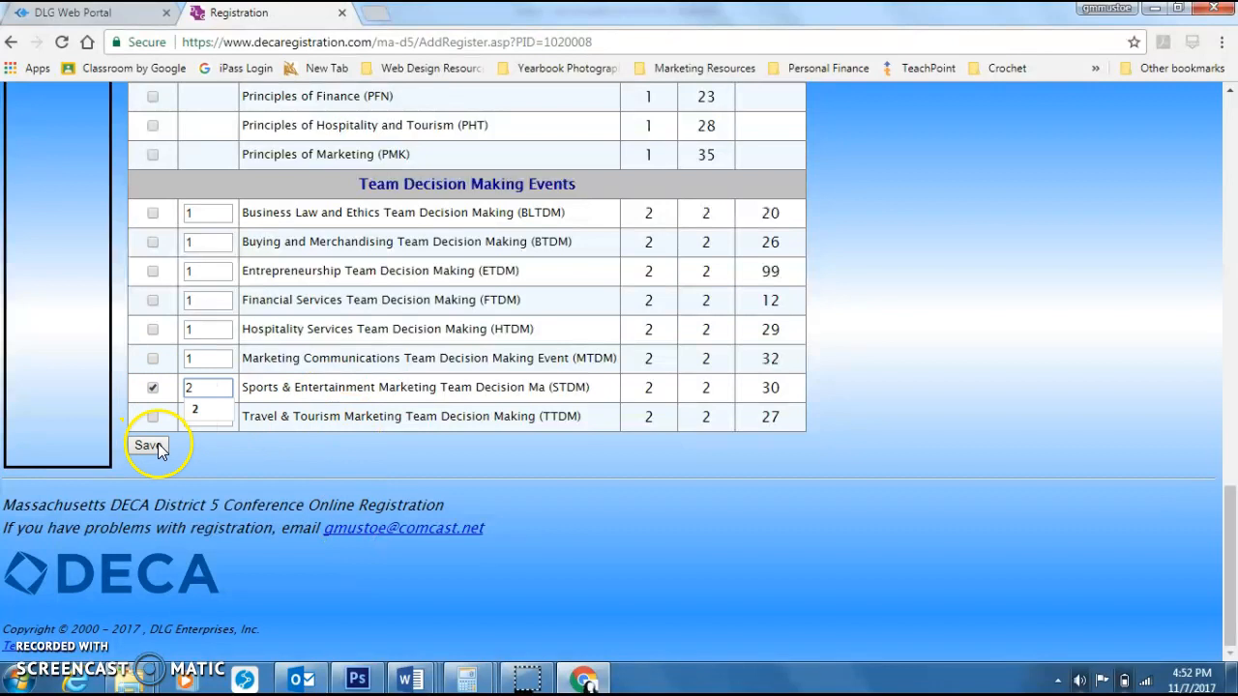
Step: Open the registration summary and review the invoice and each participant's assigned events
{"action": "scroll", "coordinate": [460, 338], "scroll_direction": "down", "scroll_amount": 5}
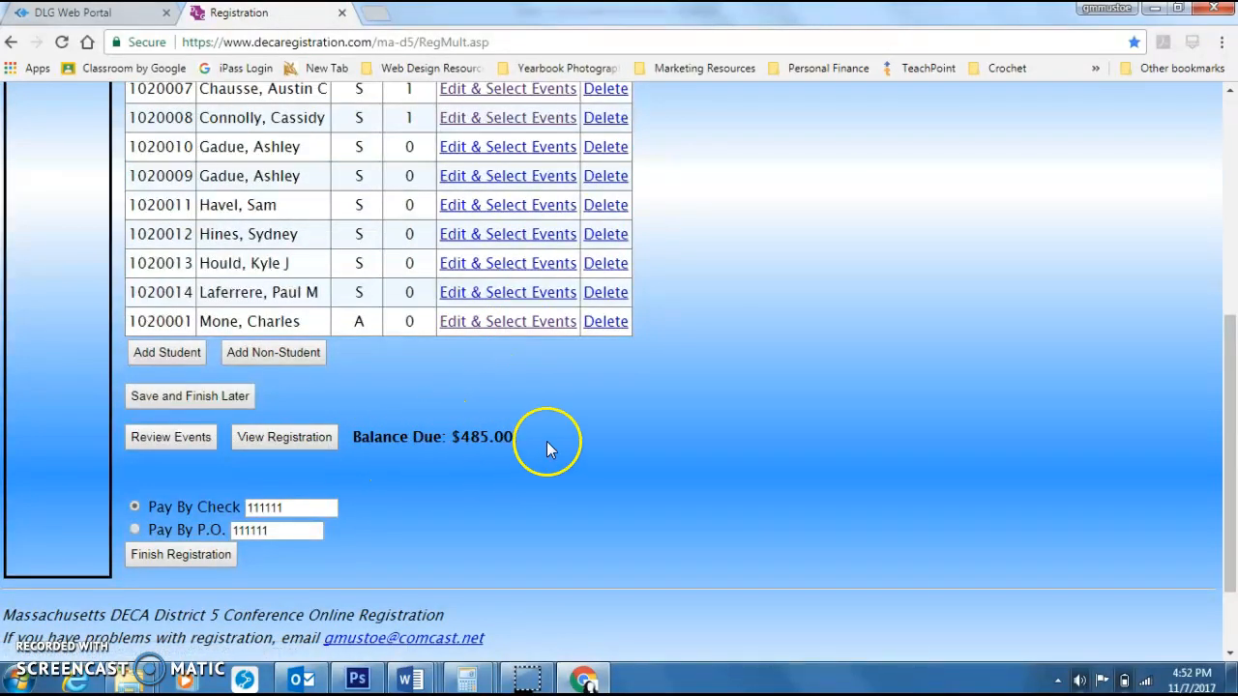
{"action": "scroll", "coordinate": [748, 367], "scroll_direction": "up", "scroll_amount": 2}
{"action": "scroll", "coordinate": [746, 367], "scroll_direction": "up", "scroll_amount": 1}
{"action": "scroll", "coordinate": [599, 499], "scroll_direction": "down", "scroll_amount": 2}
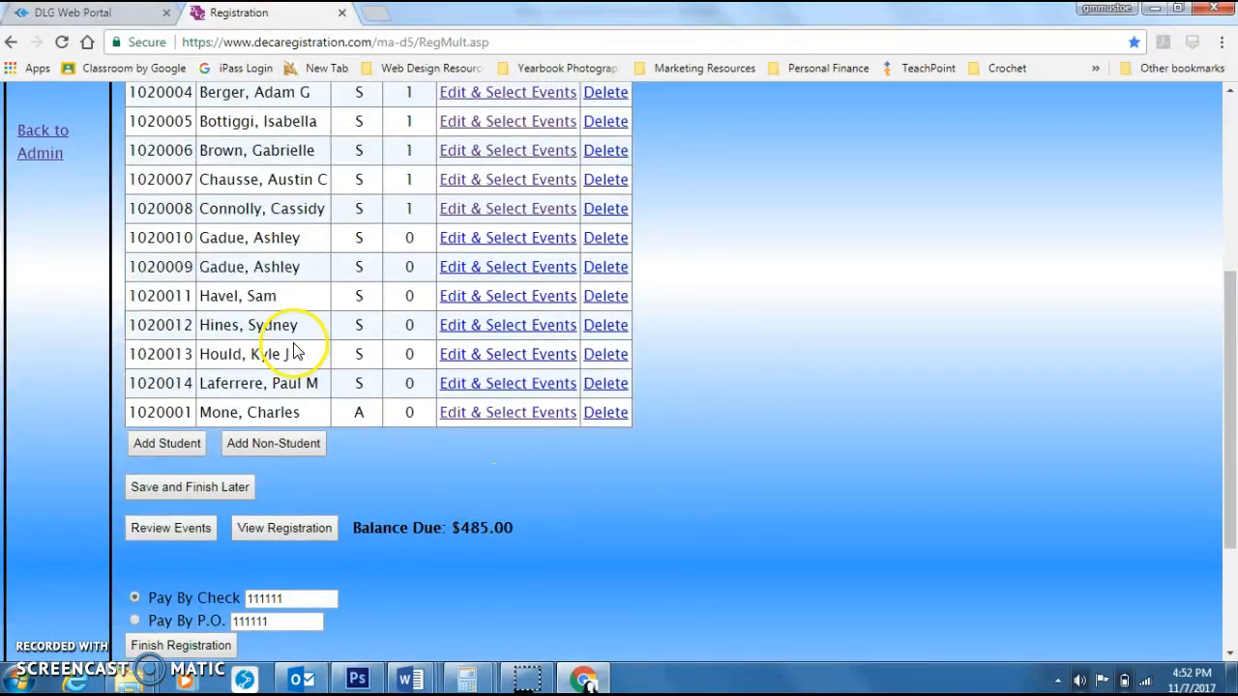
{"action": "scroll", "coordinate": [458, 193], "scroll_direction": "up", "scroll_amount": 1}
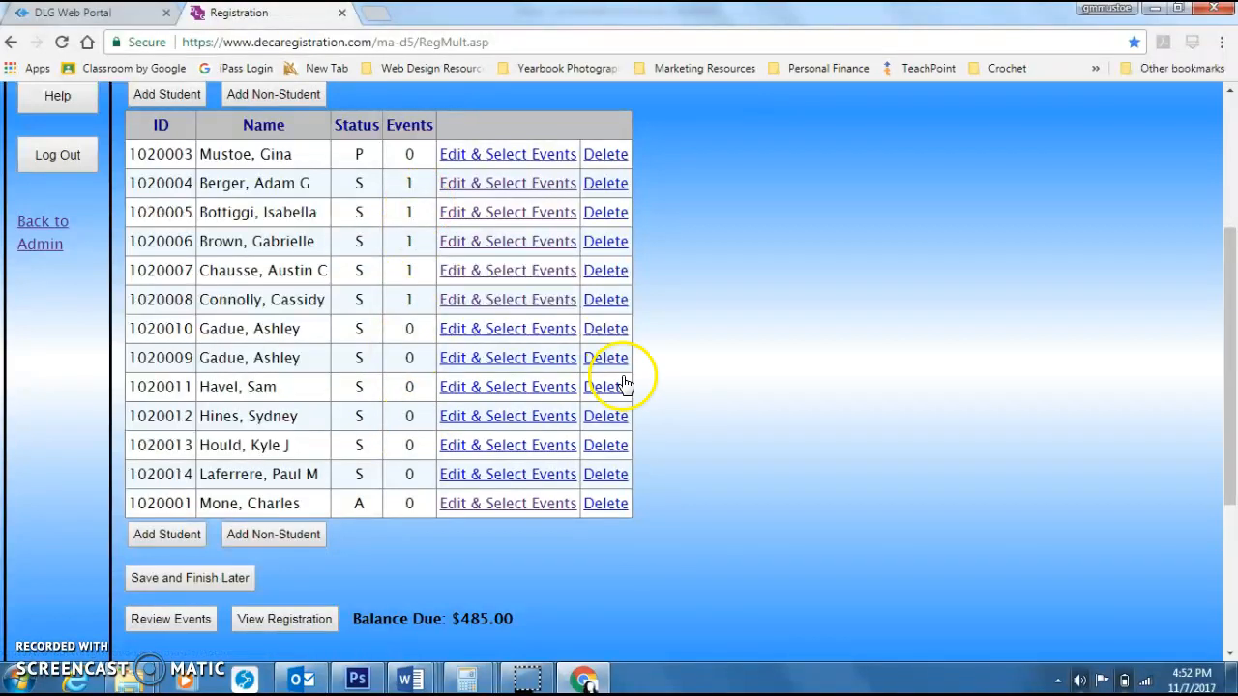
{"action": "scroll", "coordinate": [624, 385], "scroll_direction": "down", "scroll_amount": 1}
{"action": "left_click", "coordinate": [319, 535]}
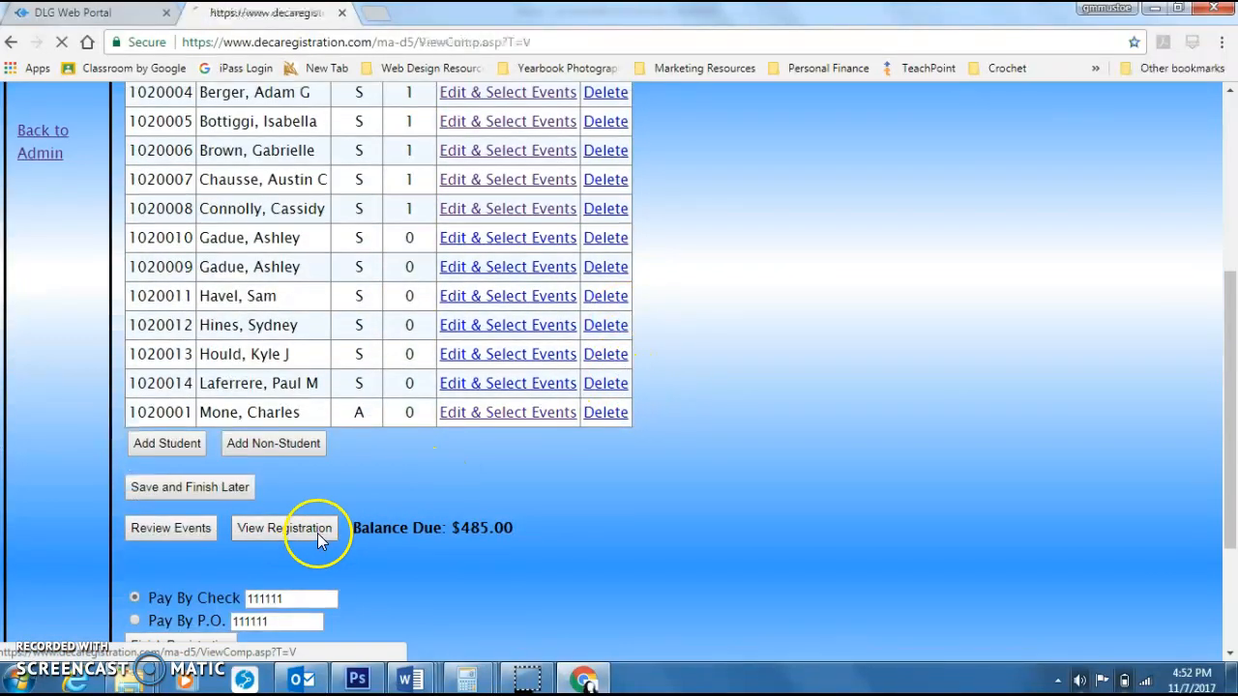
{"action": "scroll", "coordinate": [836, 290], "scroll_direction": "down", "scroll_amount": 6}
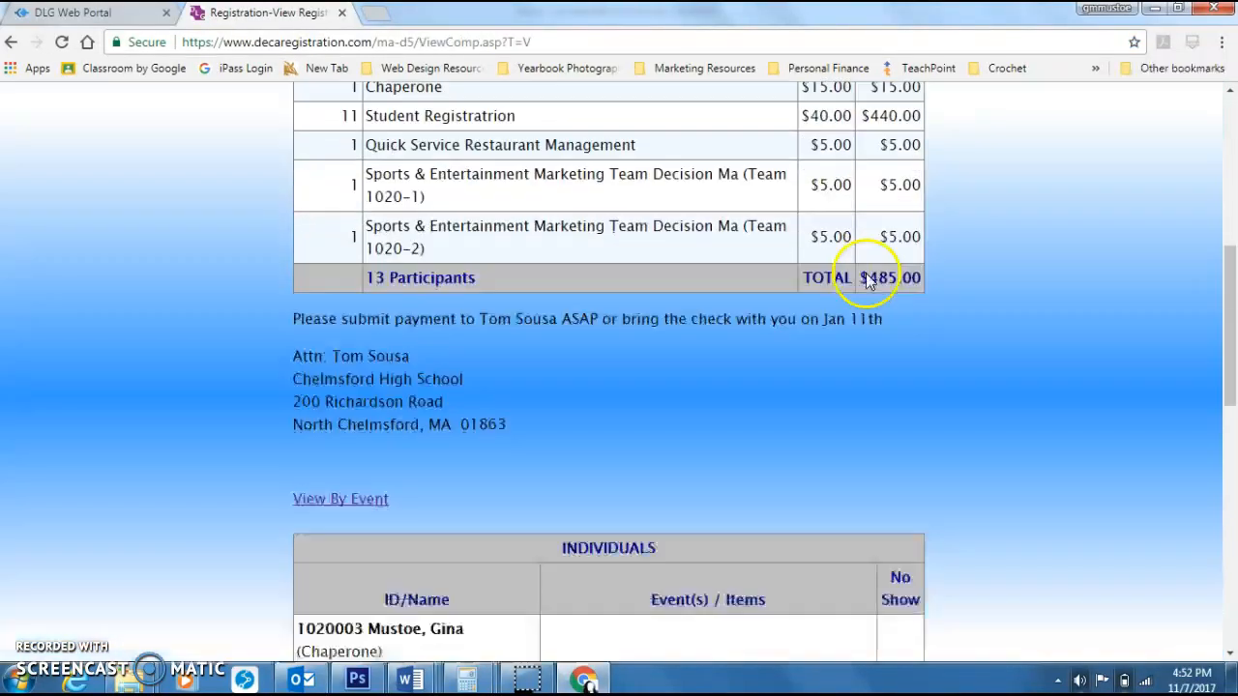
{"action": "scroll", "coordinate": [787, 256], "scroll_direction": "up", "scroll_amount": 2}
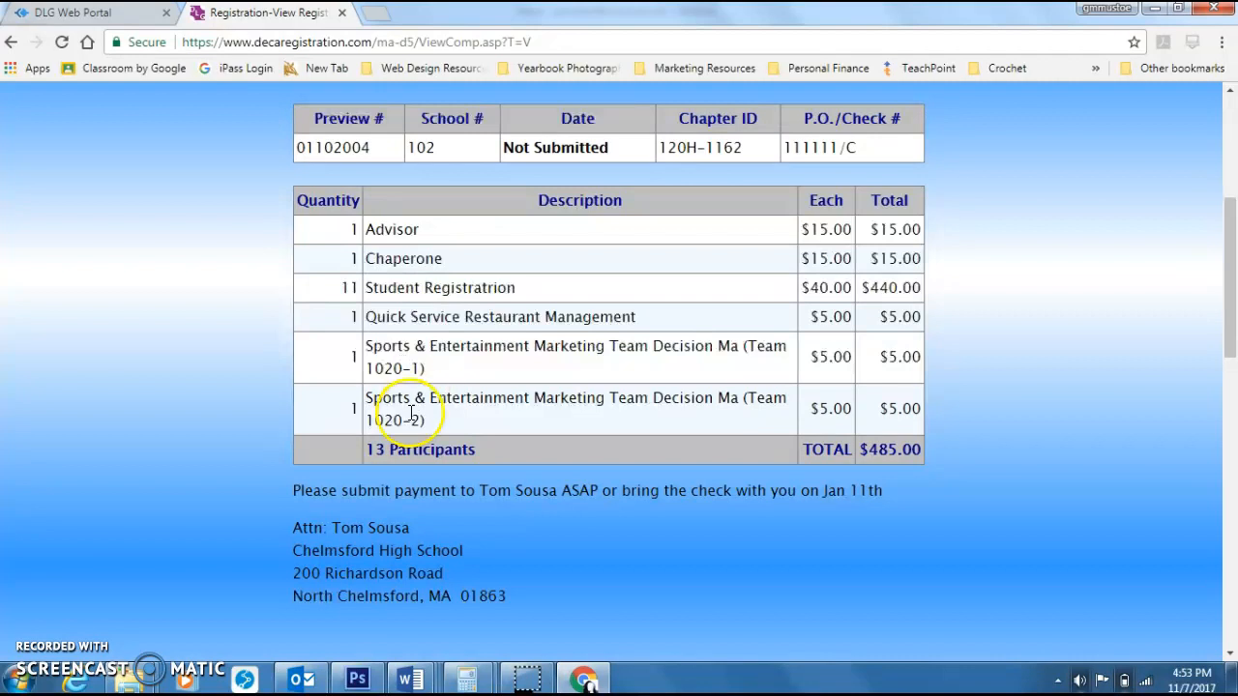
{"action": "scroll", "coordinate": [475, 422], "scroll_direction": "down", "scroll_amount": 5}
{"action": "scroll", "coordinate": [525, 416], "scroll_direction": "down", "scroll_amount": 6}
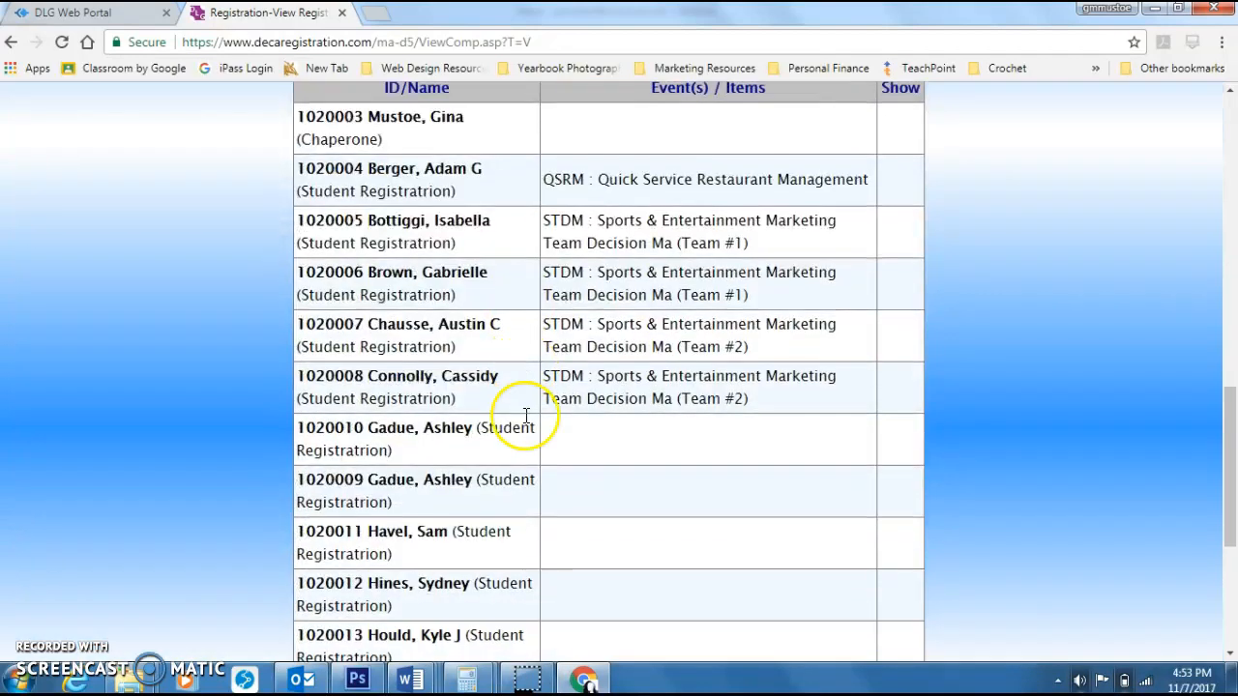
{"action": "scroll", "coordinate": [530, 419], "scroll_direction": "up", "scroll_amount": 2}
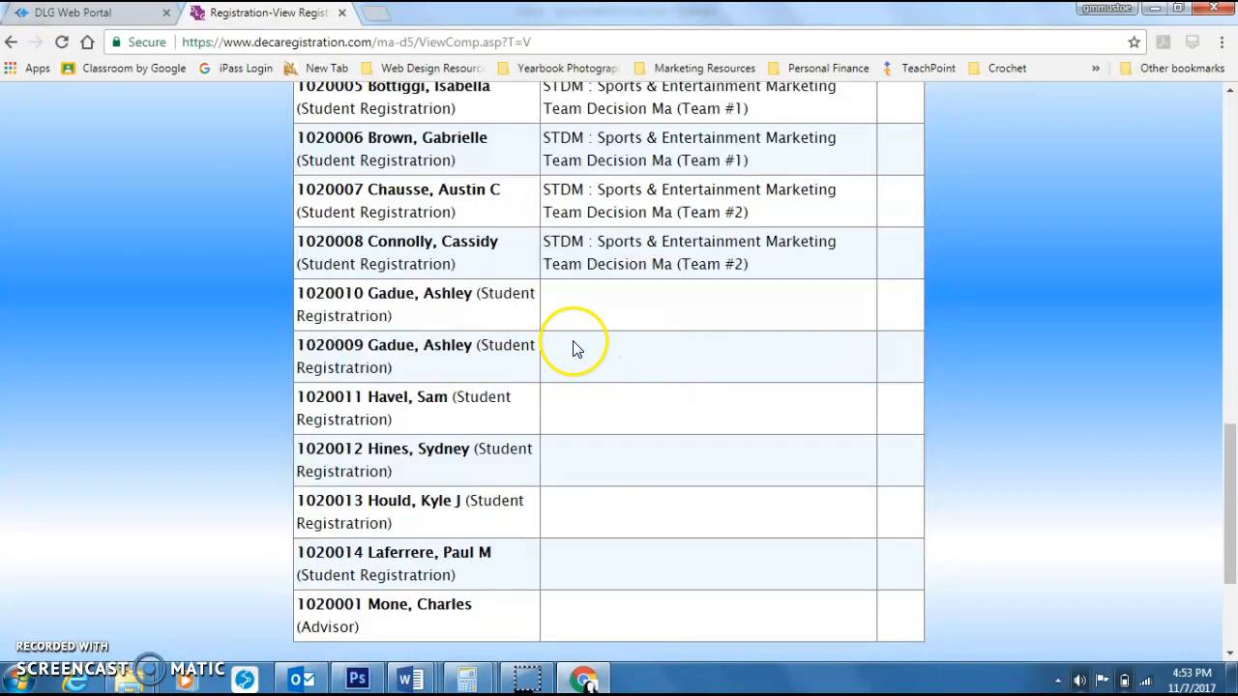
{"action": "scroll", "coordinate": [448, 527], "scroll_direction": "down", "scroll_amount": 1}
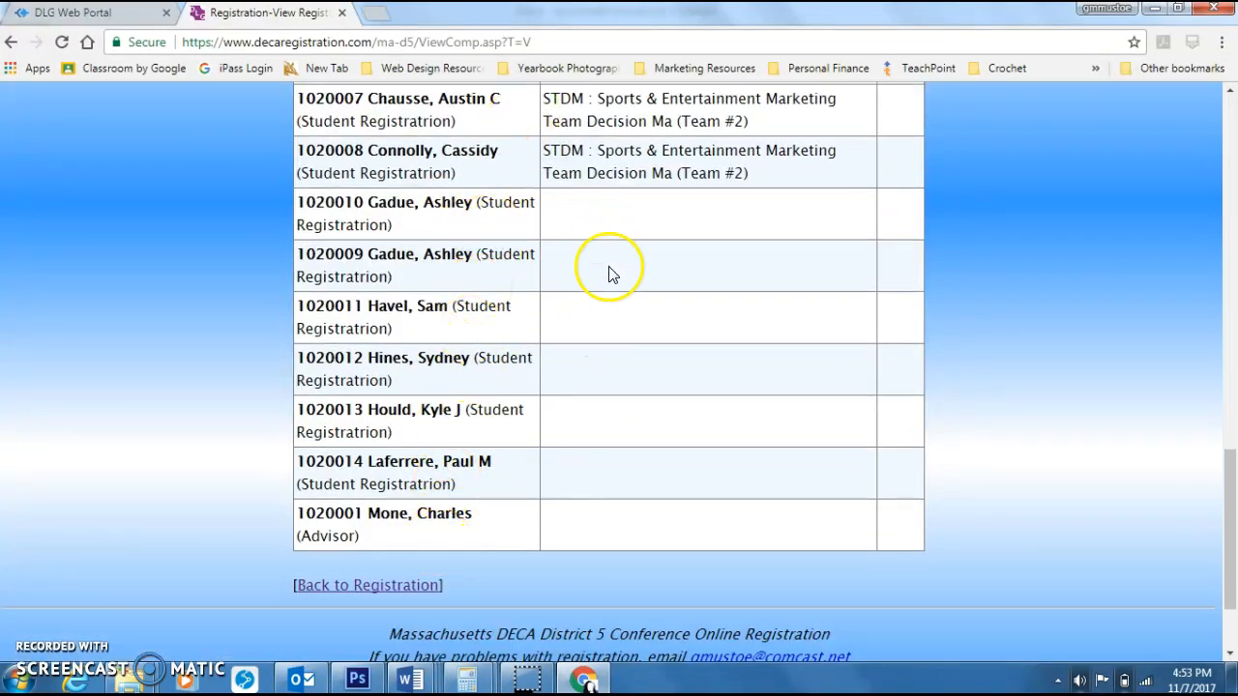
{"action": "scroll", "coordinate": [677, 488], "scroll_direction": "up", "scroll_amount": 1}
{"action": "scroll", "coordinate": [700, 463], "scroll_direction": "up", "scroll_amount": 5}
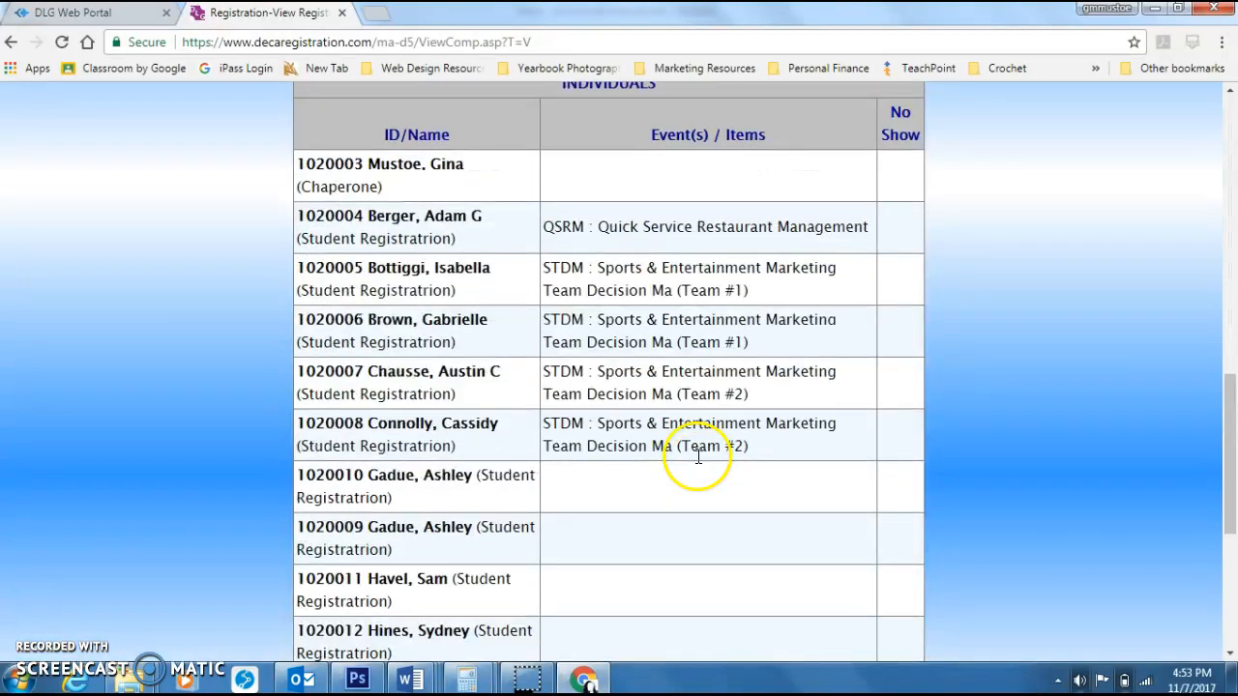
Step: View the registered events grouped by team and return to the registration page
{"action": "left_click", "coordinate": [718, 420]}
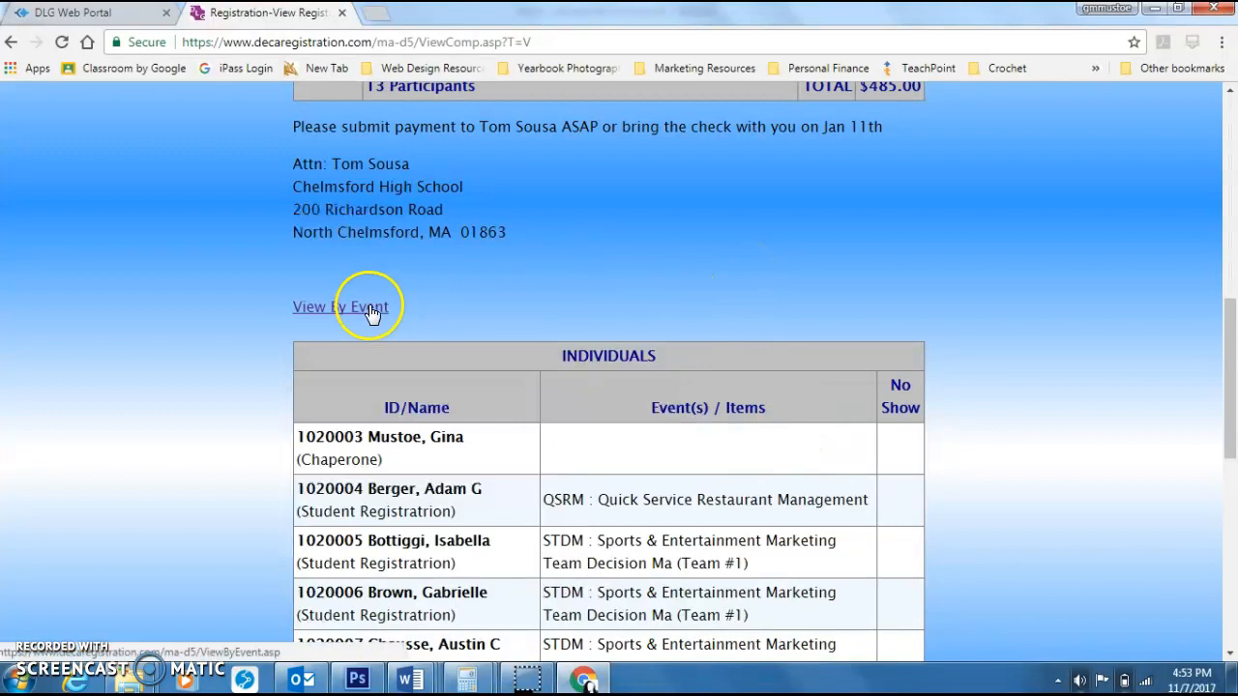
{"action": "left_click", "coordinate": [319, 308]}
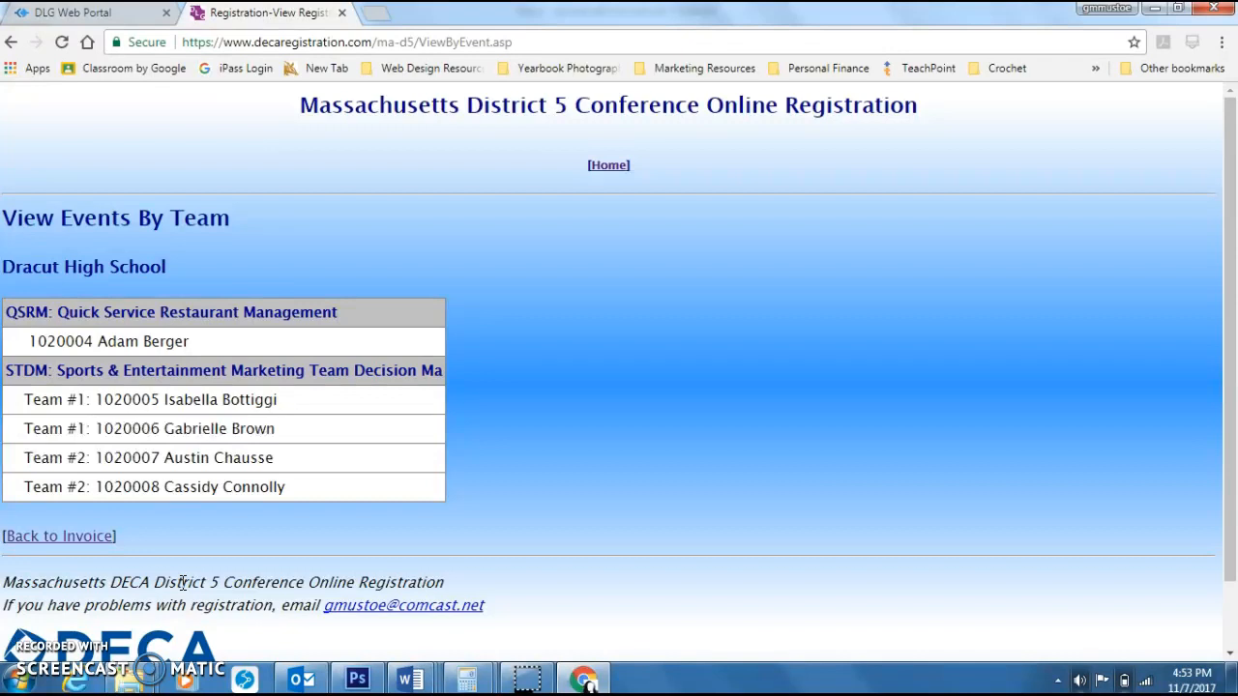
{"action": "left_click", "coordinate": [91, 539]}
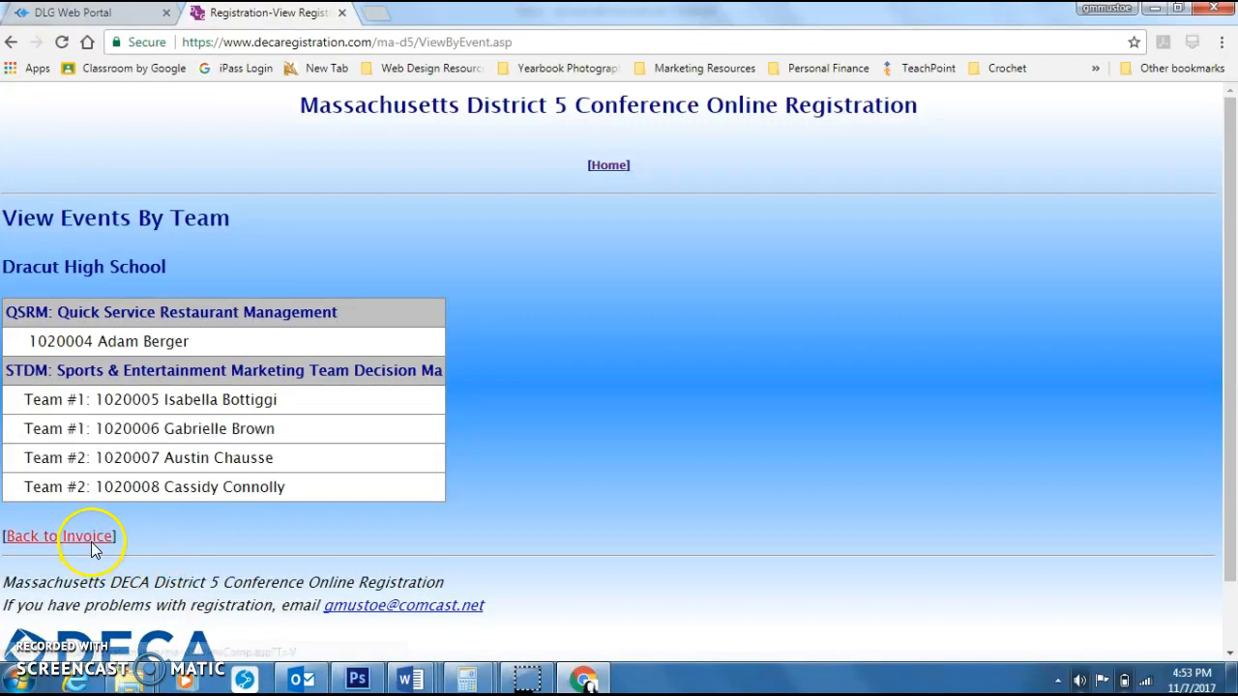
{"action": "scroll", "coordinate": [603, 367], "scroll_direction": "down", "scroll_amount": 18}
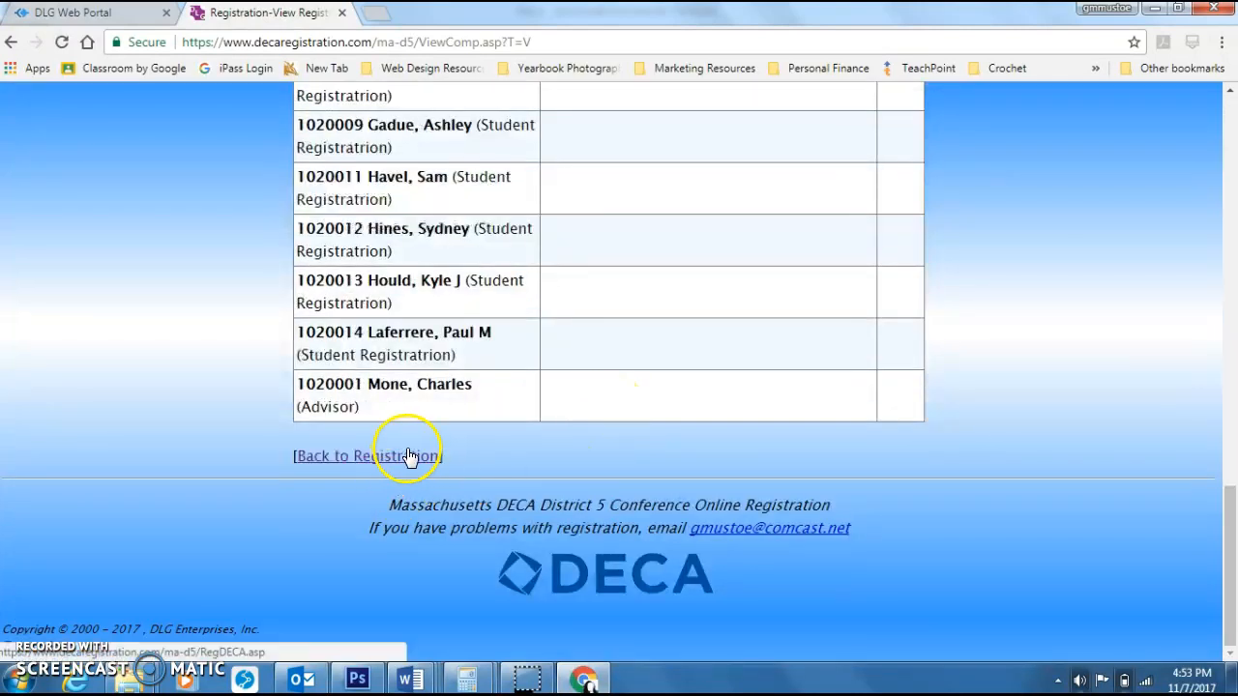
{"action": "left_click", "coordinate": [397, 462]}
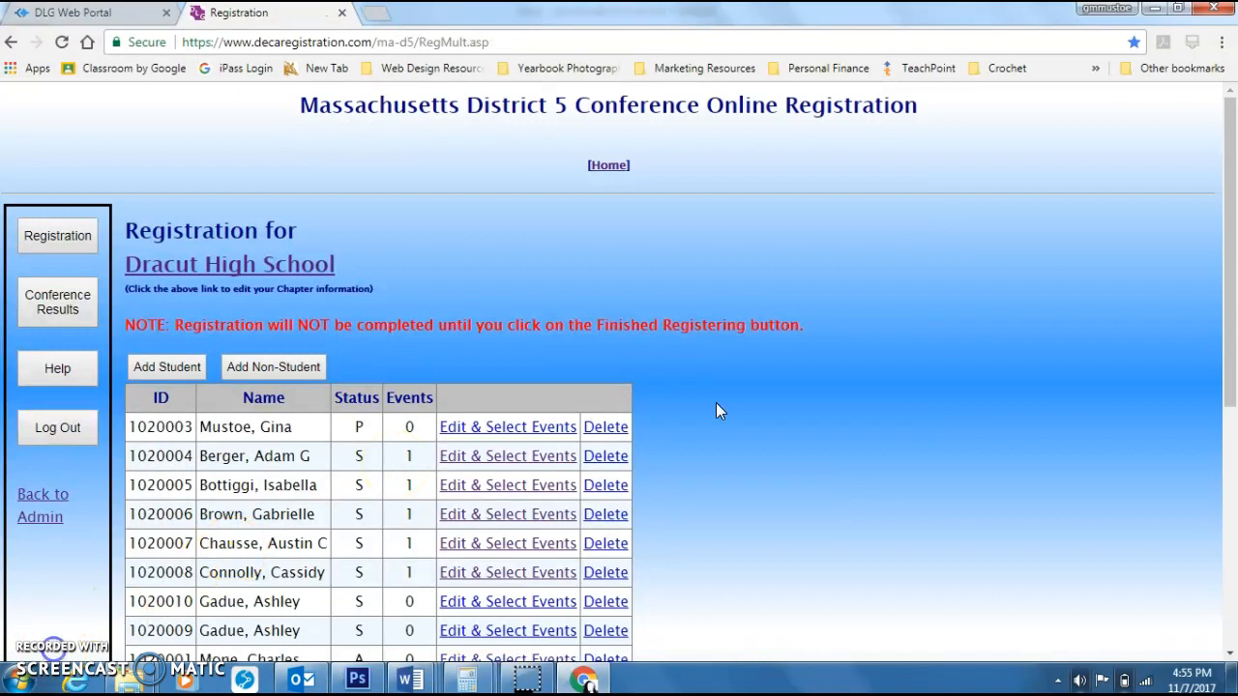
{"action": "scroll", "coordinate": [716, 403], "scroll_direction": "down", "scroll_amount": 2}
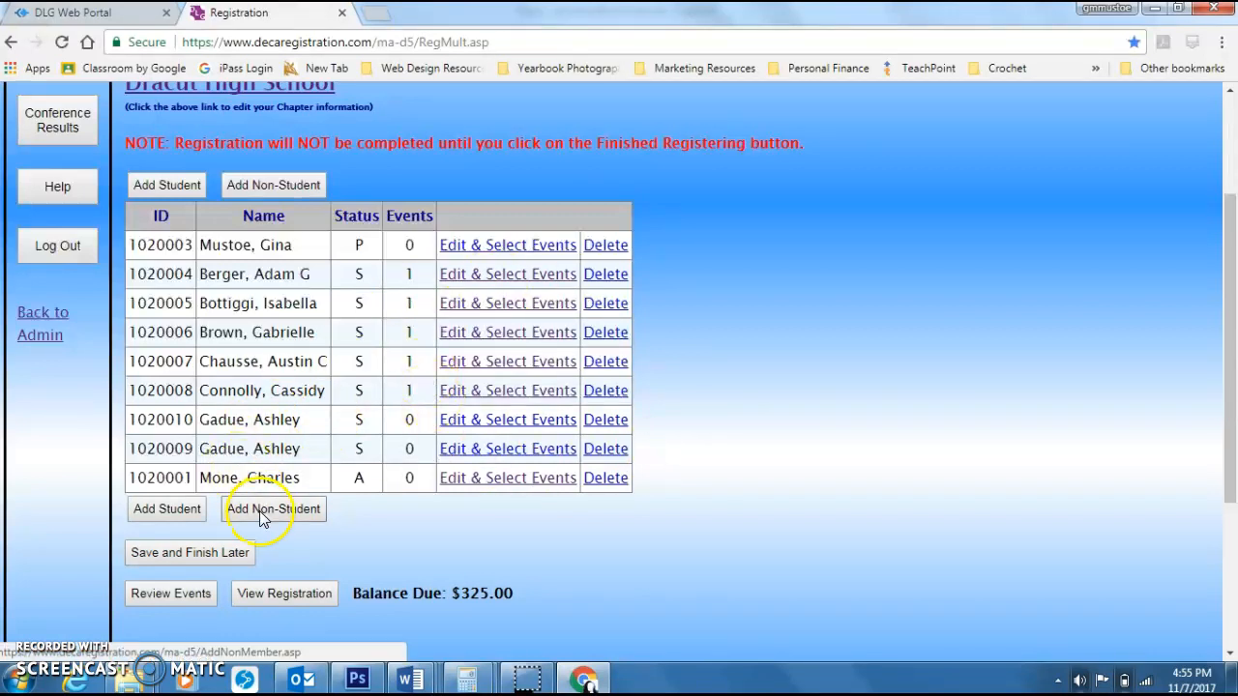
{"action": "left_click", "coordinate": [166, 512]}
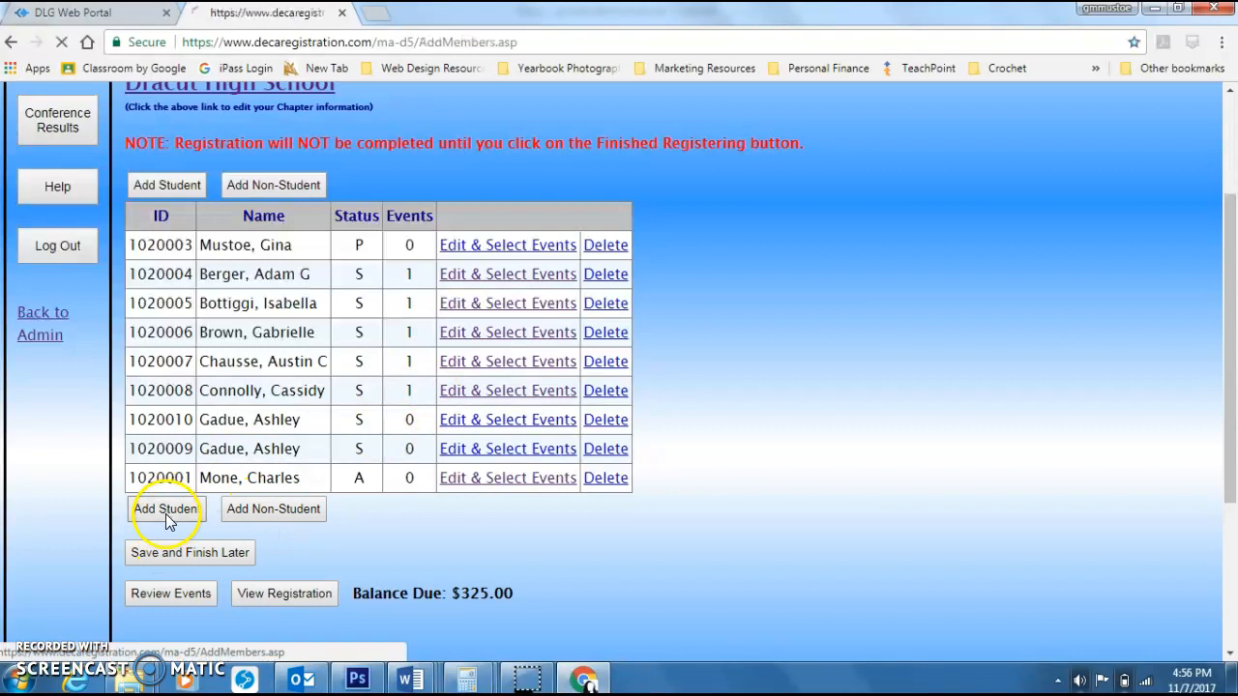
{"action": "scroll", "coordinate": [677, 305], "scroll_direction": "down", "scroll_amount": 3}
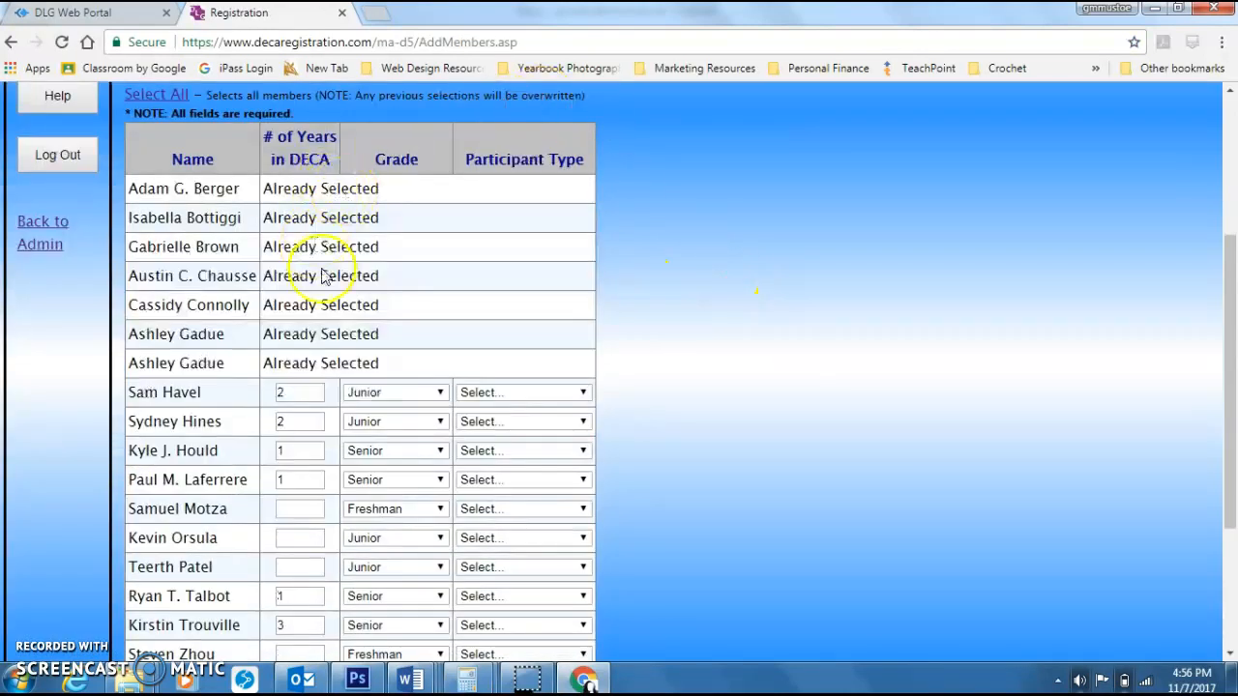
{"action": "scroll", "coordinate": [483, 329], "scroll_direction": "down", "scroll_amount": 2}
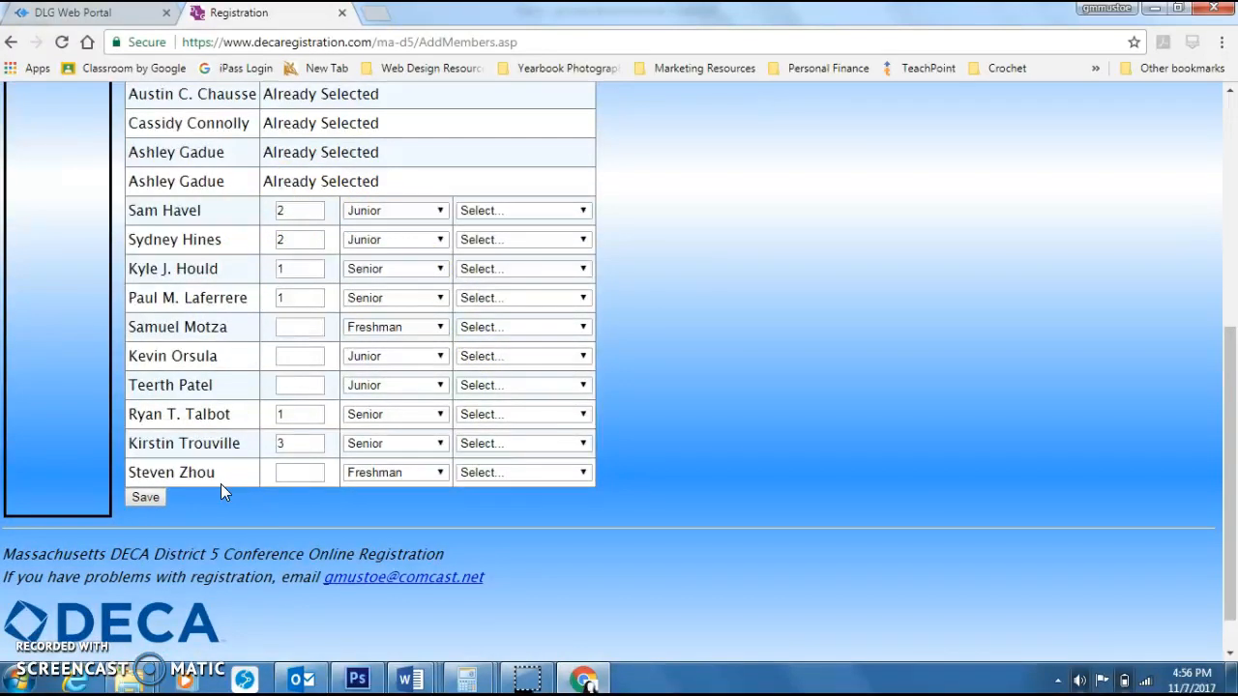
{"action": "left_click", "coordinate": [288, 325]}
{"action": "type", "text": "1"}
{"action": "key", "text": "Tab"}
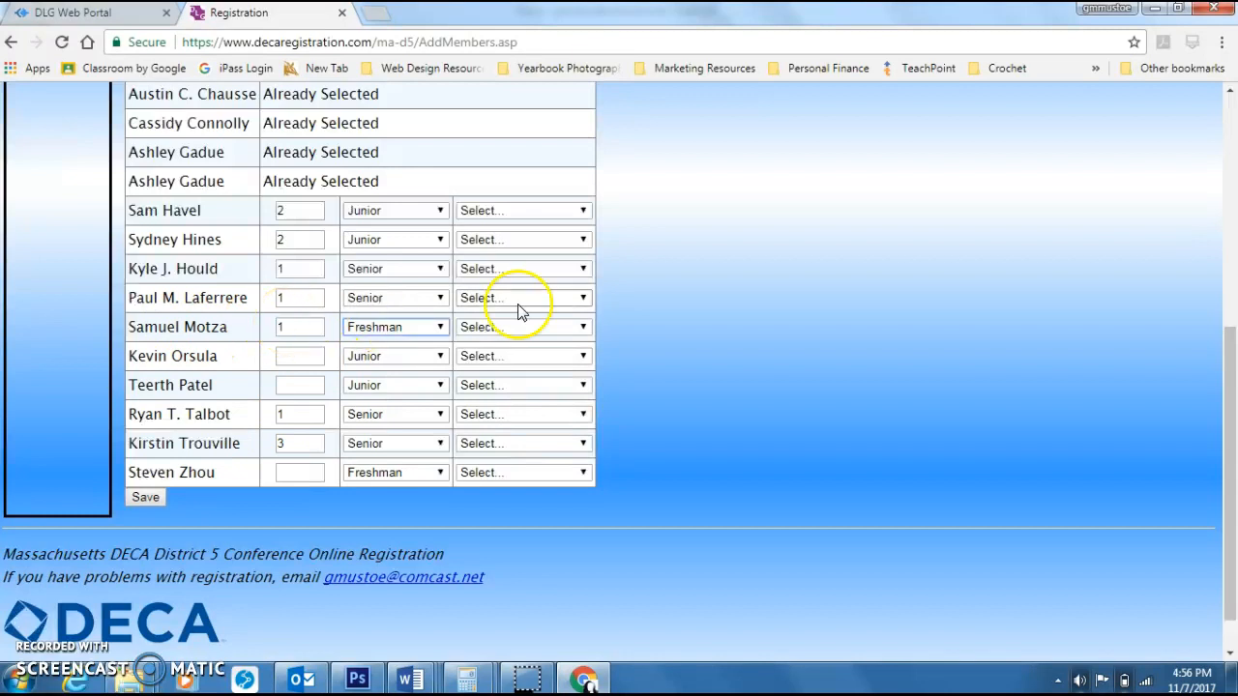
{"action": "left_click", "coordinate": [544, 327]}
{"action": "left_click", "coordinate": [523, 359]}
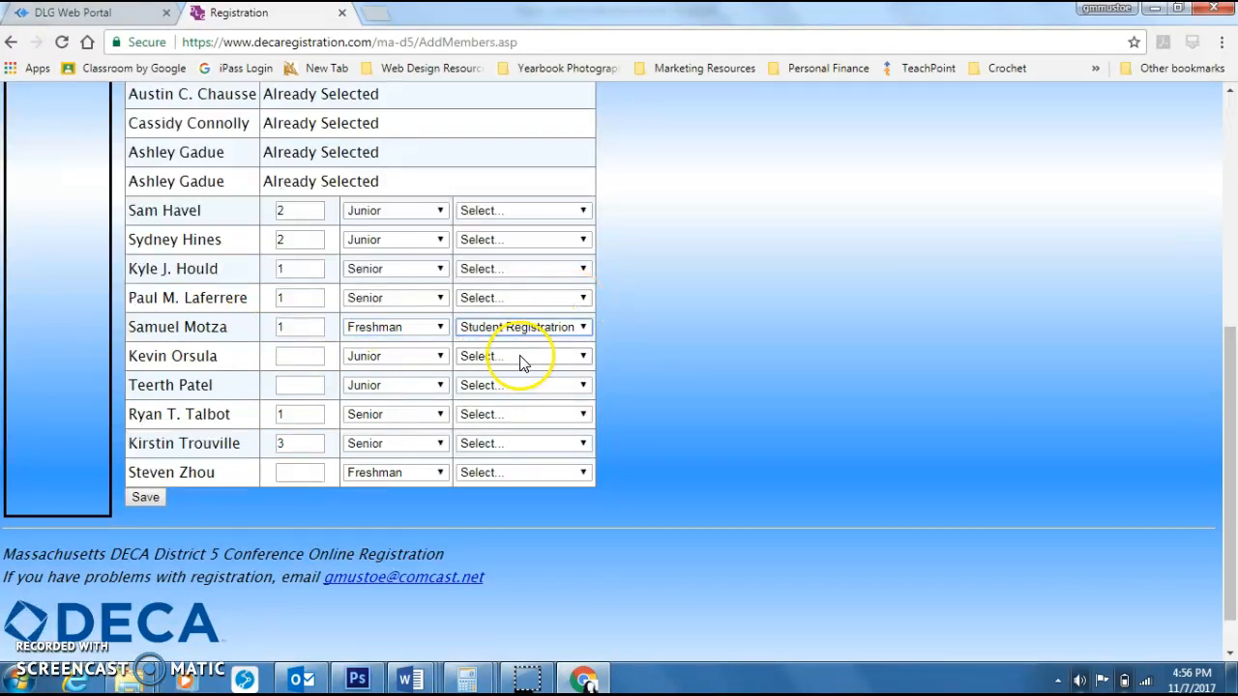
{"action": "left_click", "coordinate": [136, 503]}
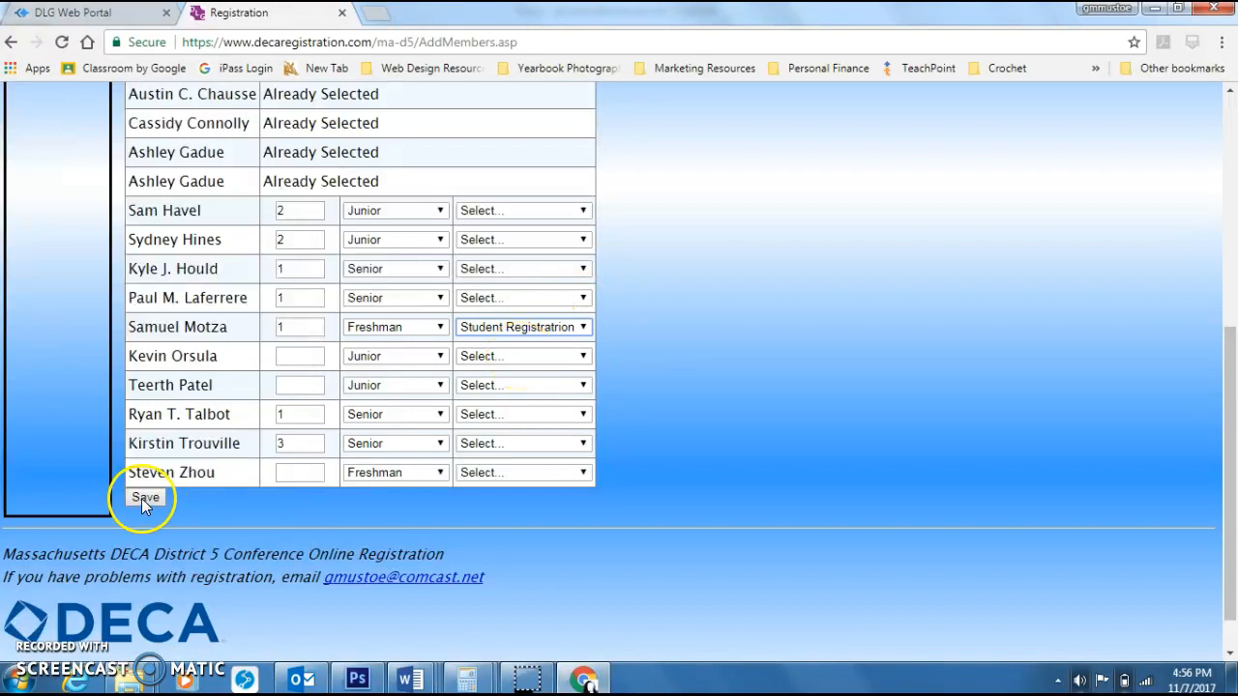
{"action": "scroll", "coordinate": [648, 343], "scroll_direction": "down", "scroll_amount": 2}
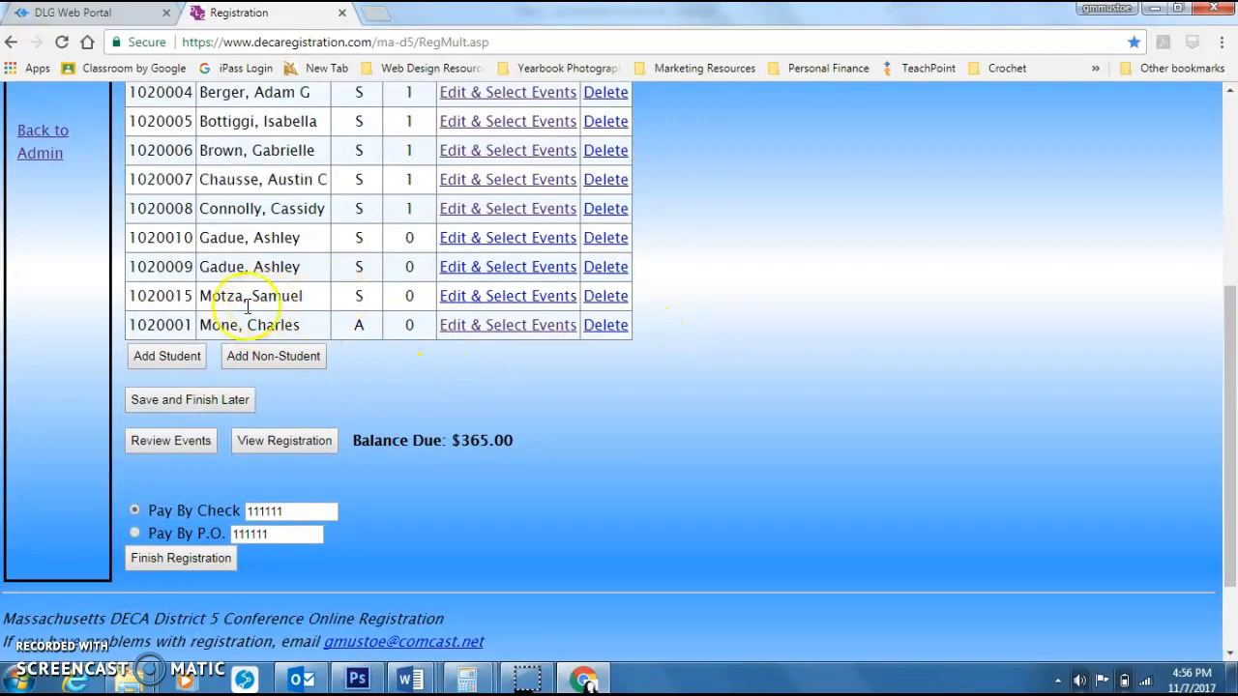
{"action": "left_click", "coordinate": [504, 296]}
{"action": "scroll", "coordinate": [661, 274], "scroll_direction": "down", "scroll_amount": 10}
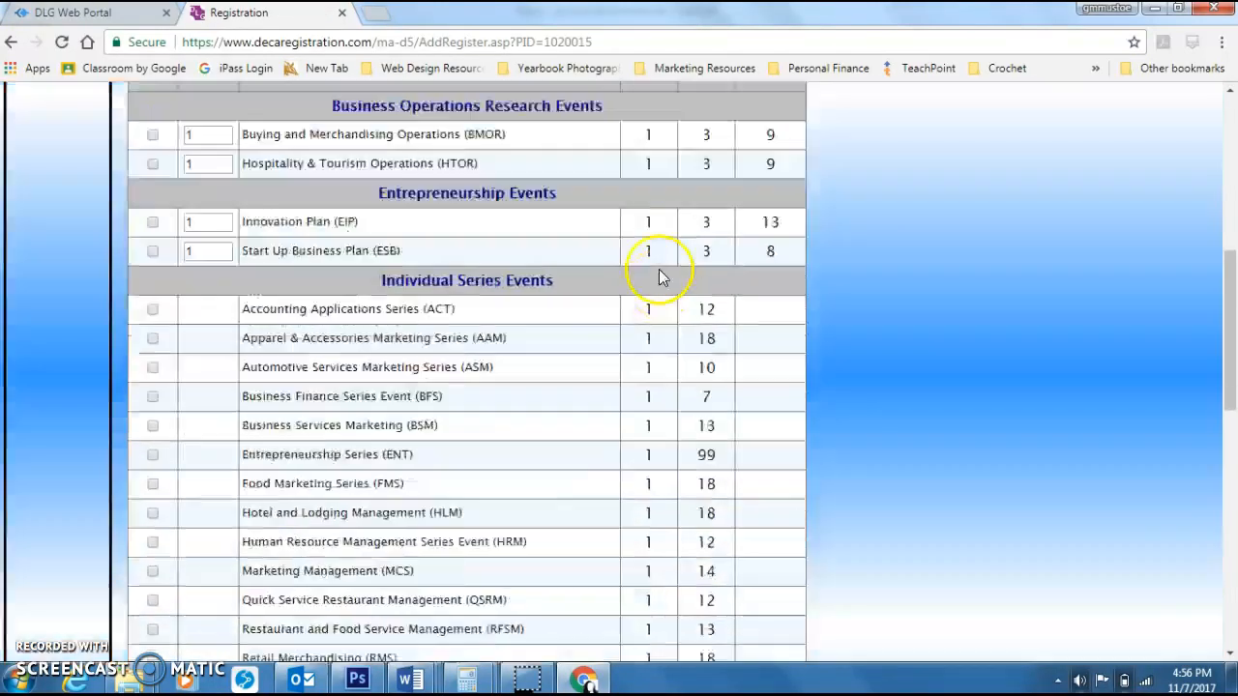
{"action": "left_click", "coordinate": [151, 398]}
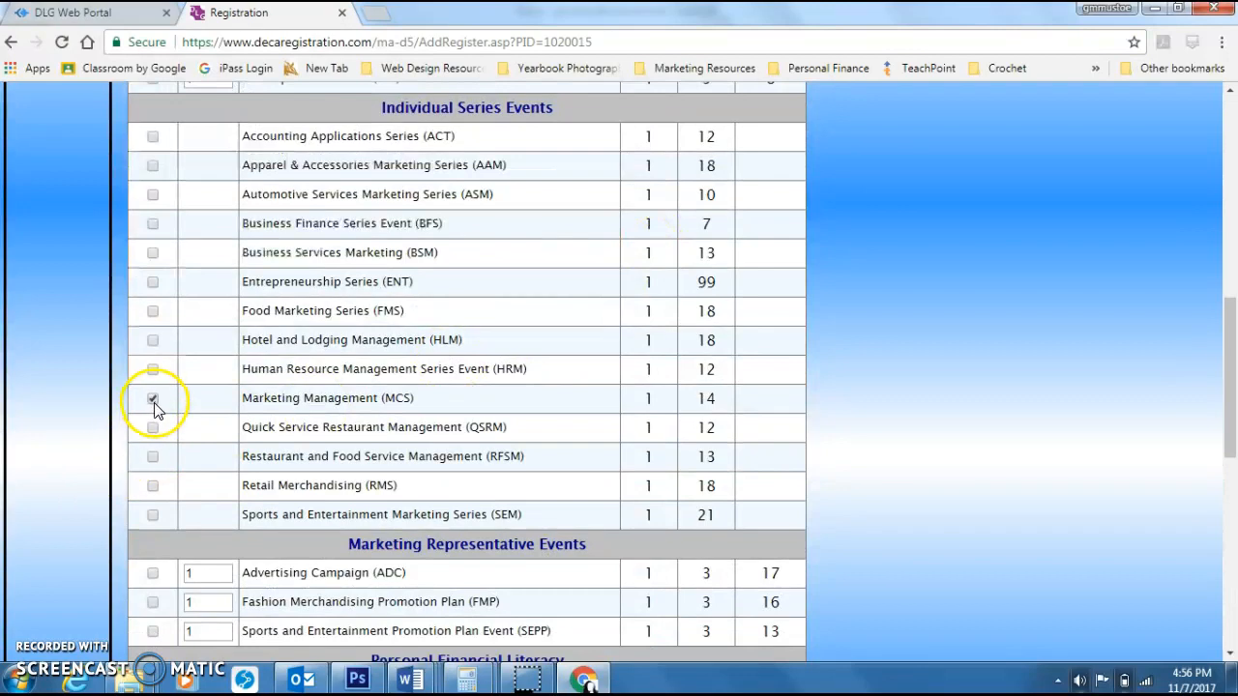
{"action": "scroll", "coordinate": [358, 361], "scroll_direction": "down", "scroll_amount": 6}
{"action": "left_click", "coordinate": [150, 446]}
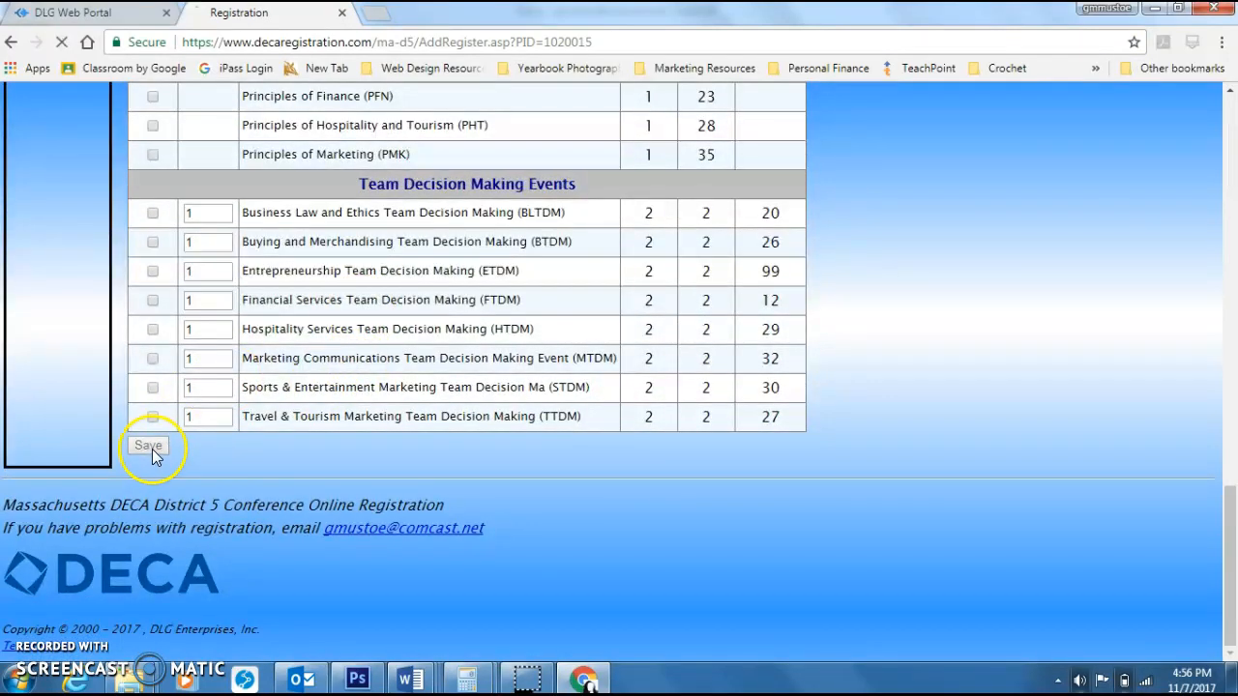
Step: Save the registration to finish later
{"action": "scroll", "coordinate": [864, 183], "scroll_direction": "down", "scroll_amount": 5}
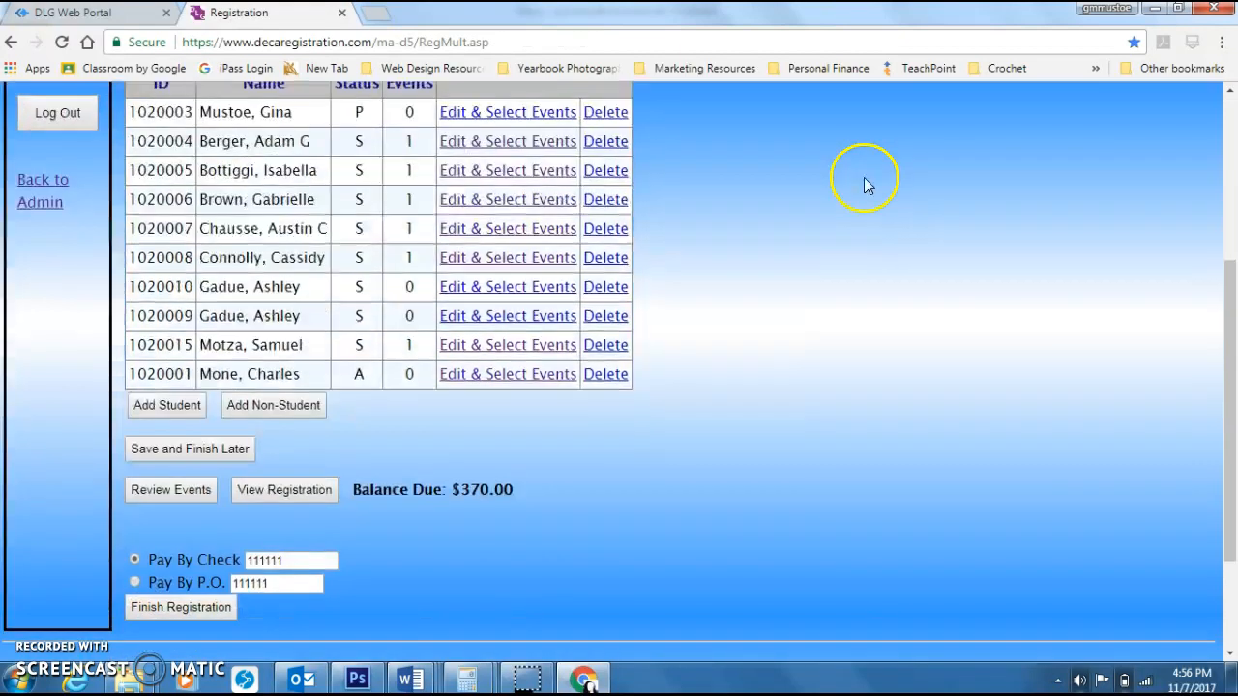
{"action": "scroll", "coordinate": [865, 183], "scroll_direction": "up", "scroll_amount": 2}
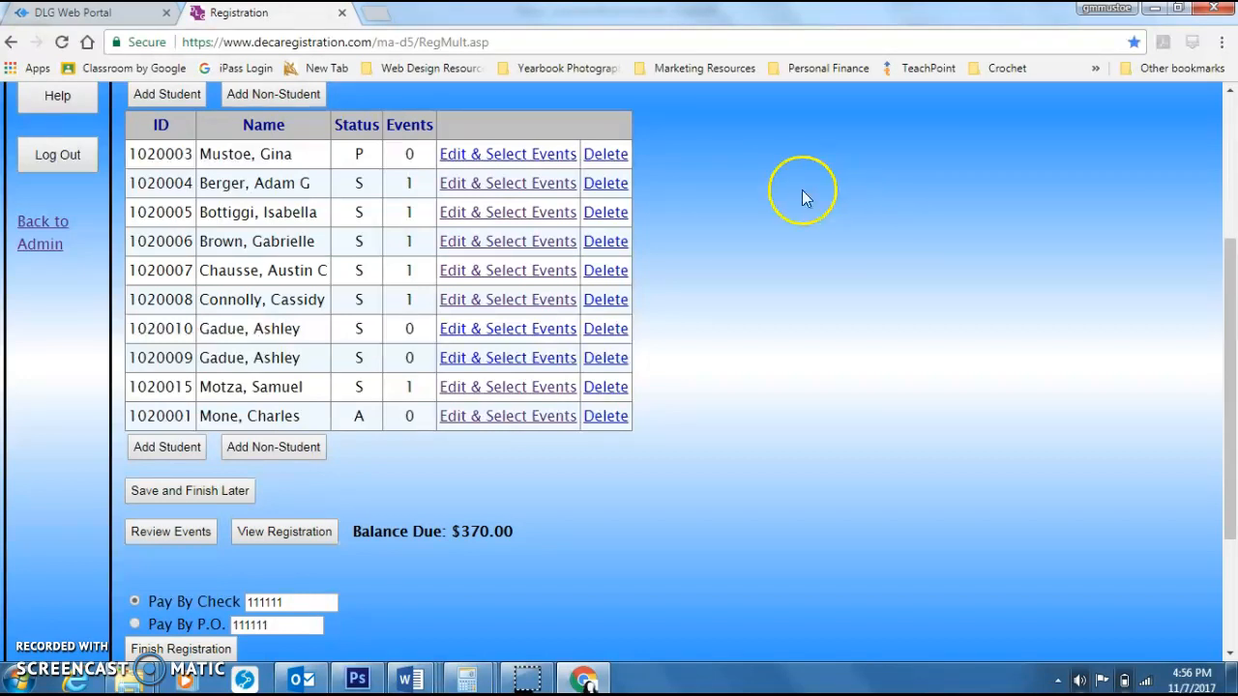
{"action": "left_click", "coordinate": [189, 495]}
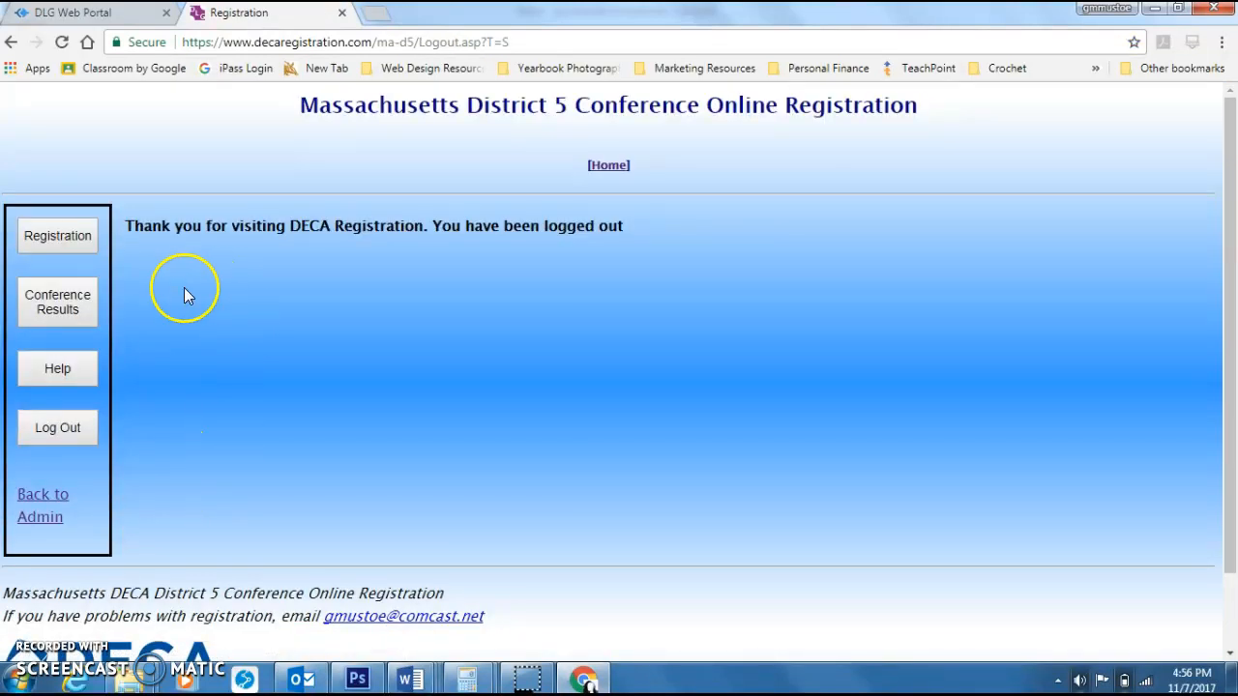